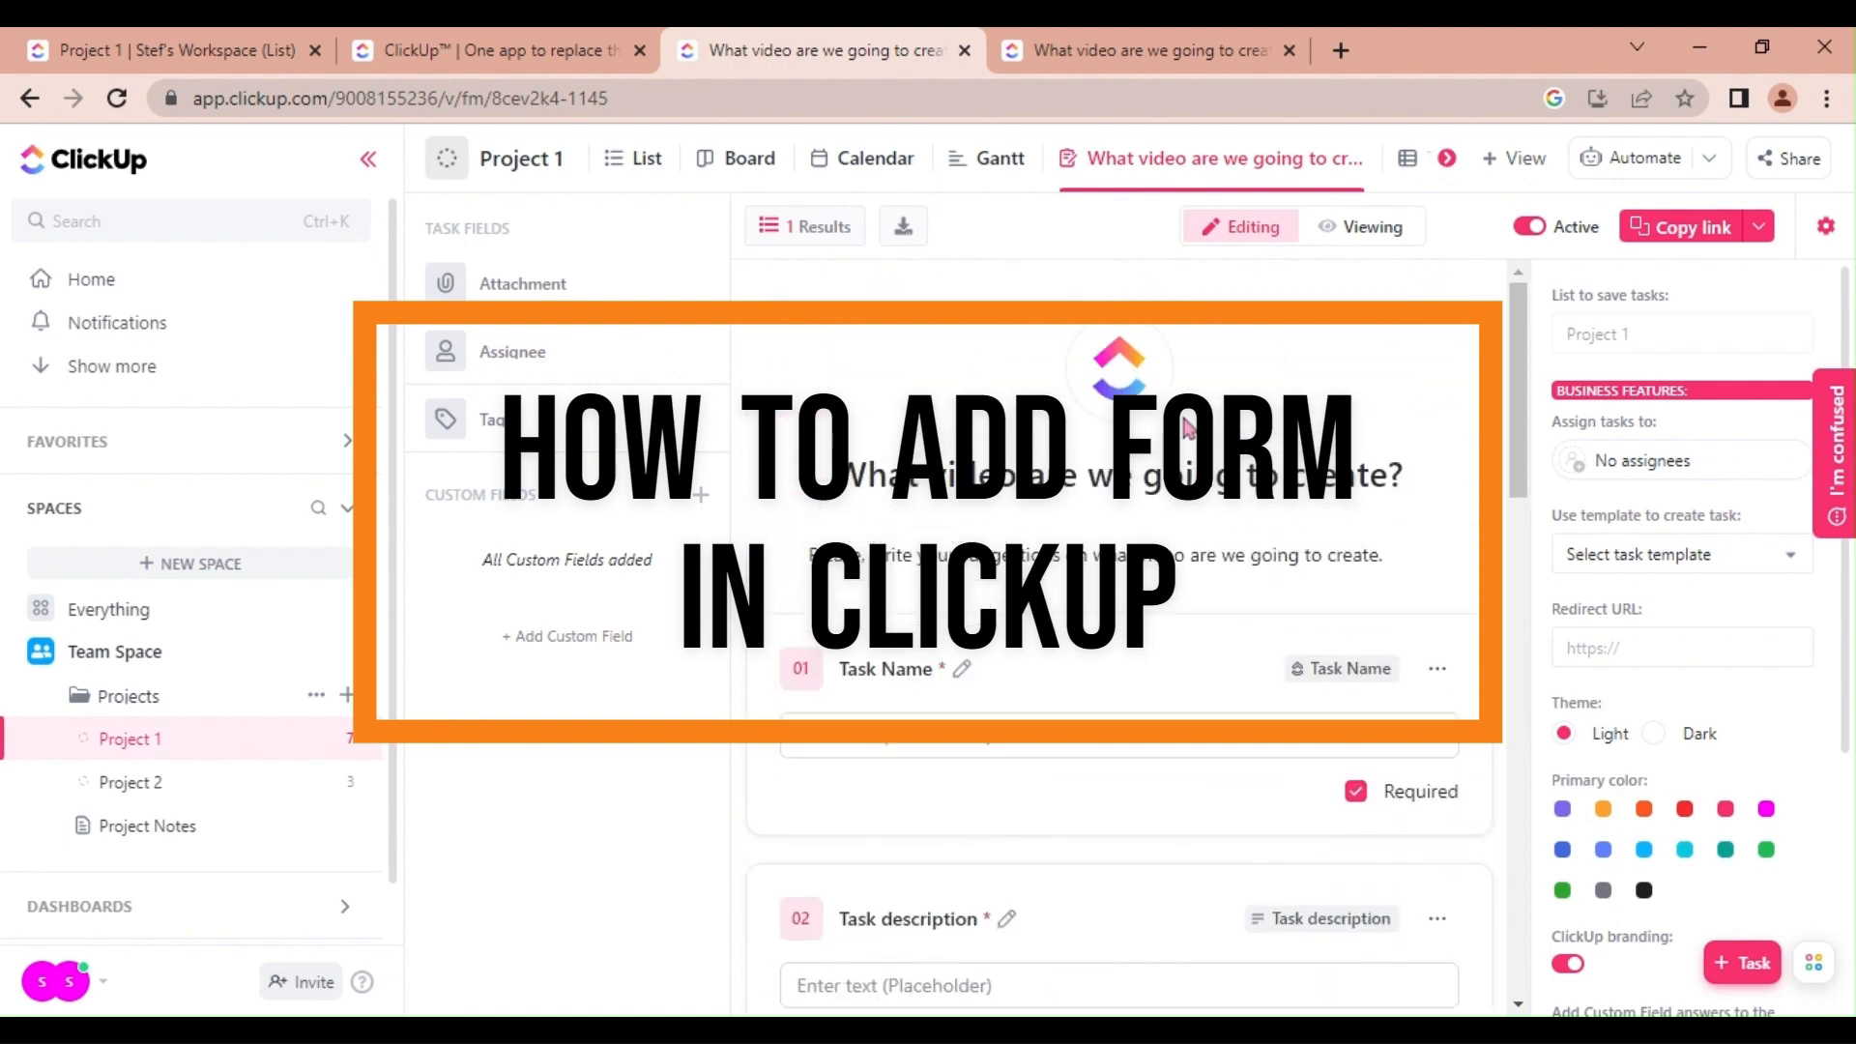
- Preview the video suggestions form in viewing mode and open its results
click(1373, 228)
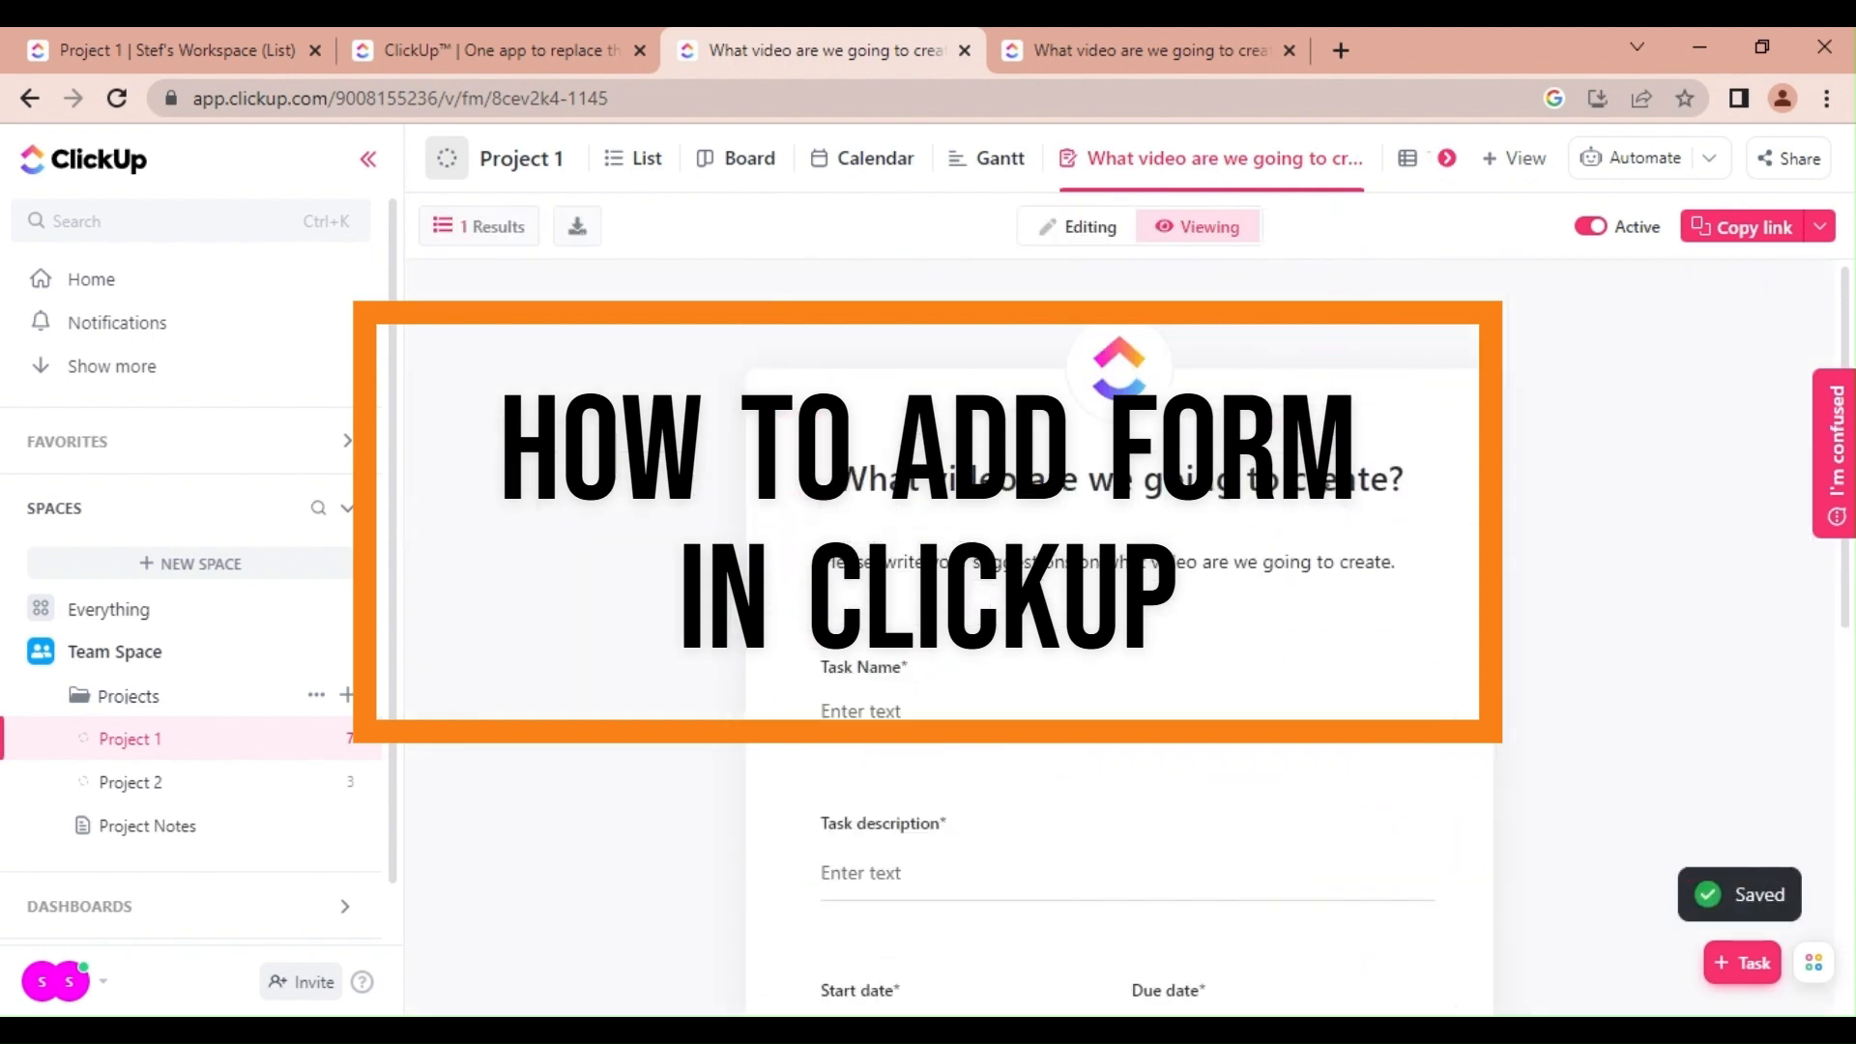
scroll(1328, 473, up, 2)
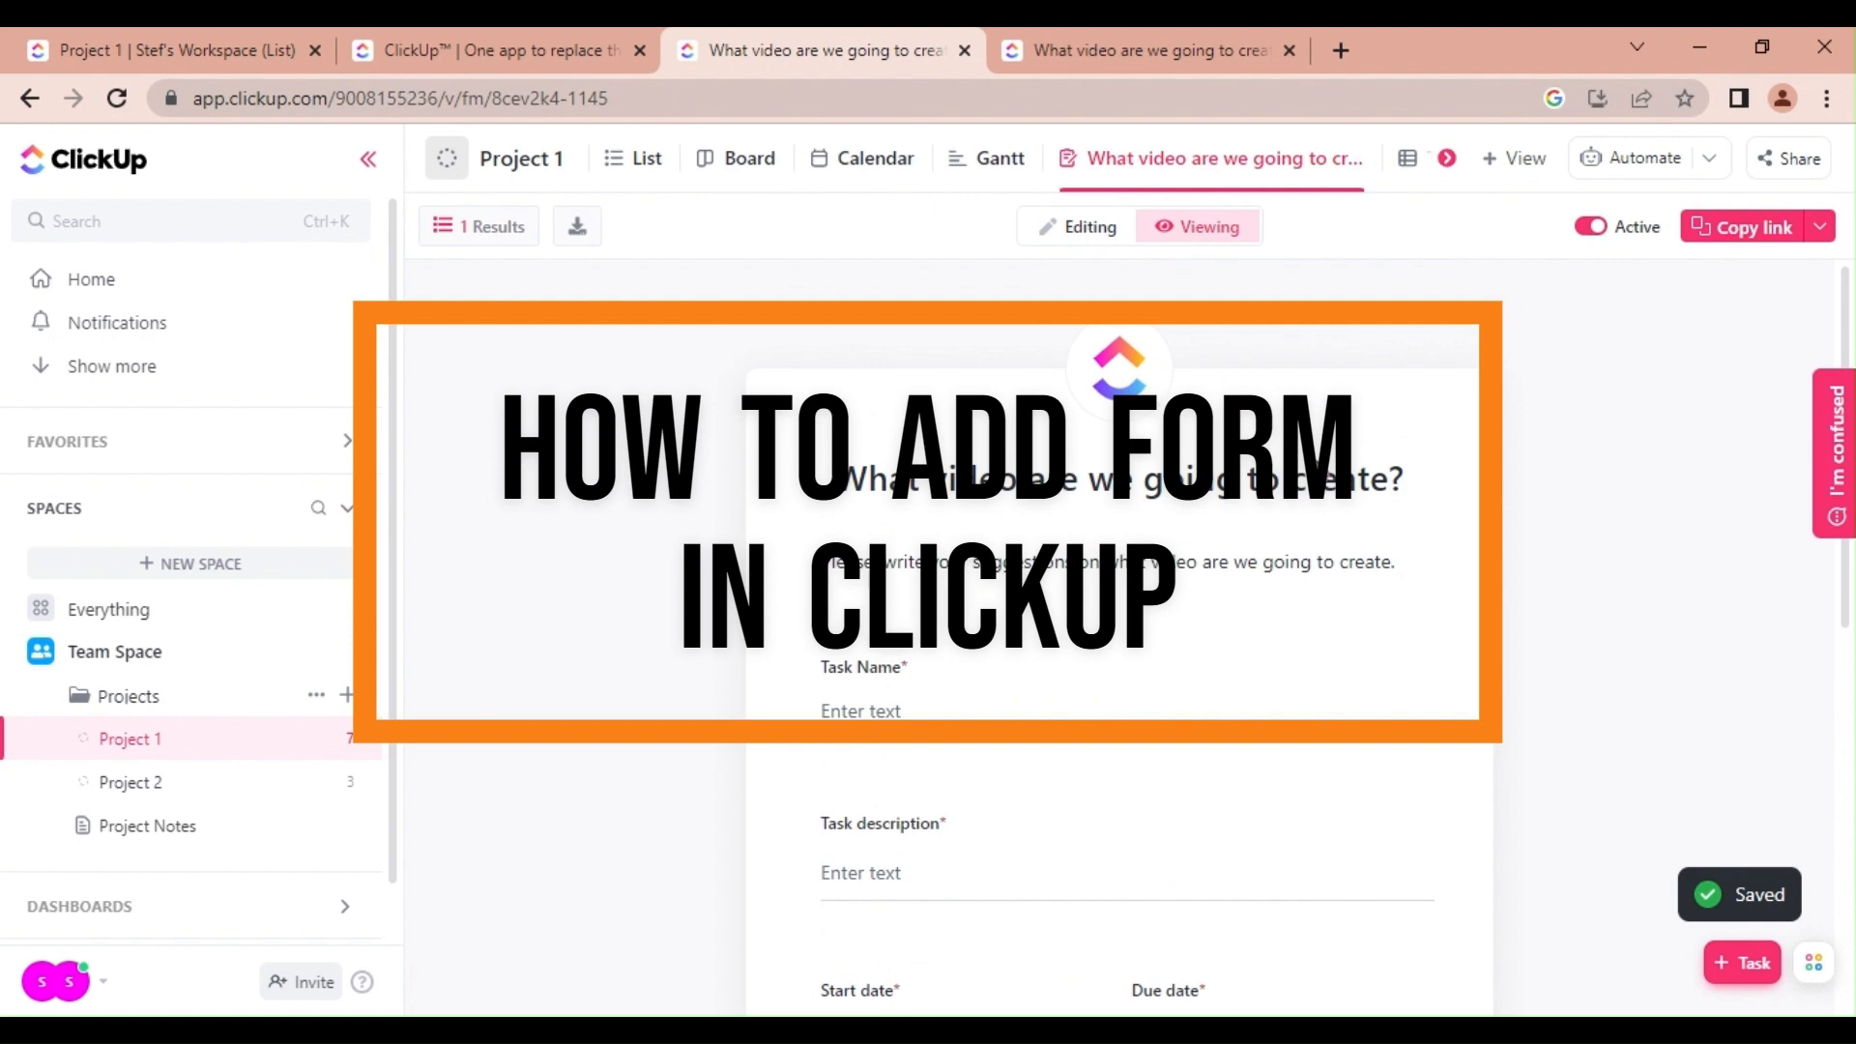
click(499, 242)
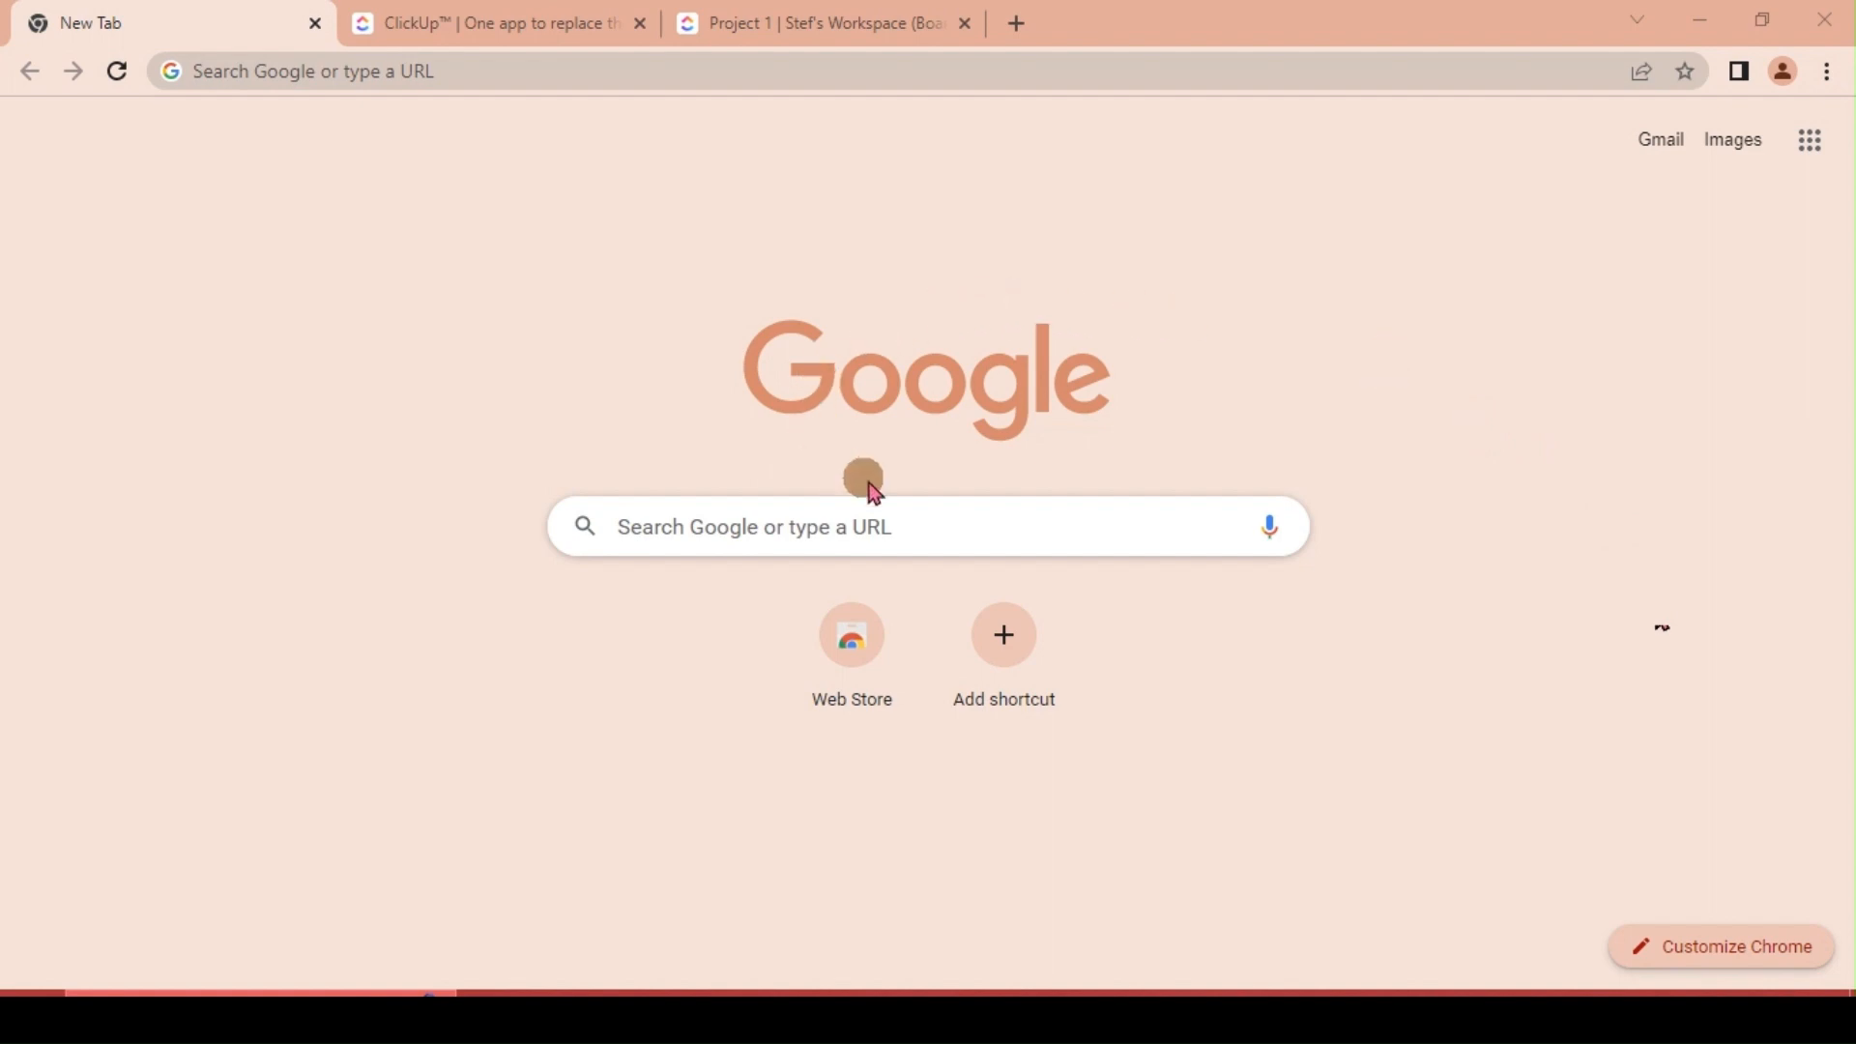
- Search Google for "clickup" and open the ClickUp website
click(778, 527)
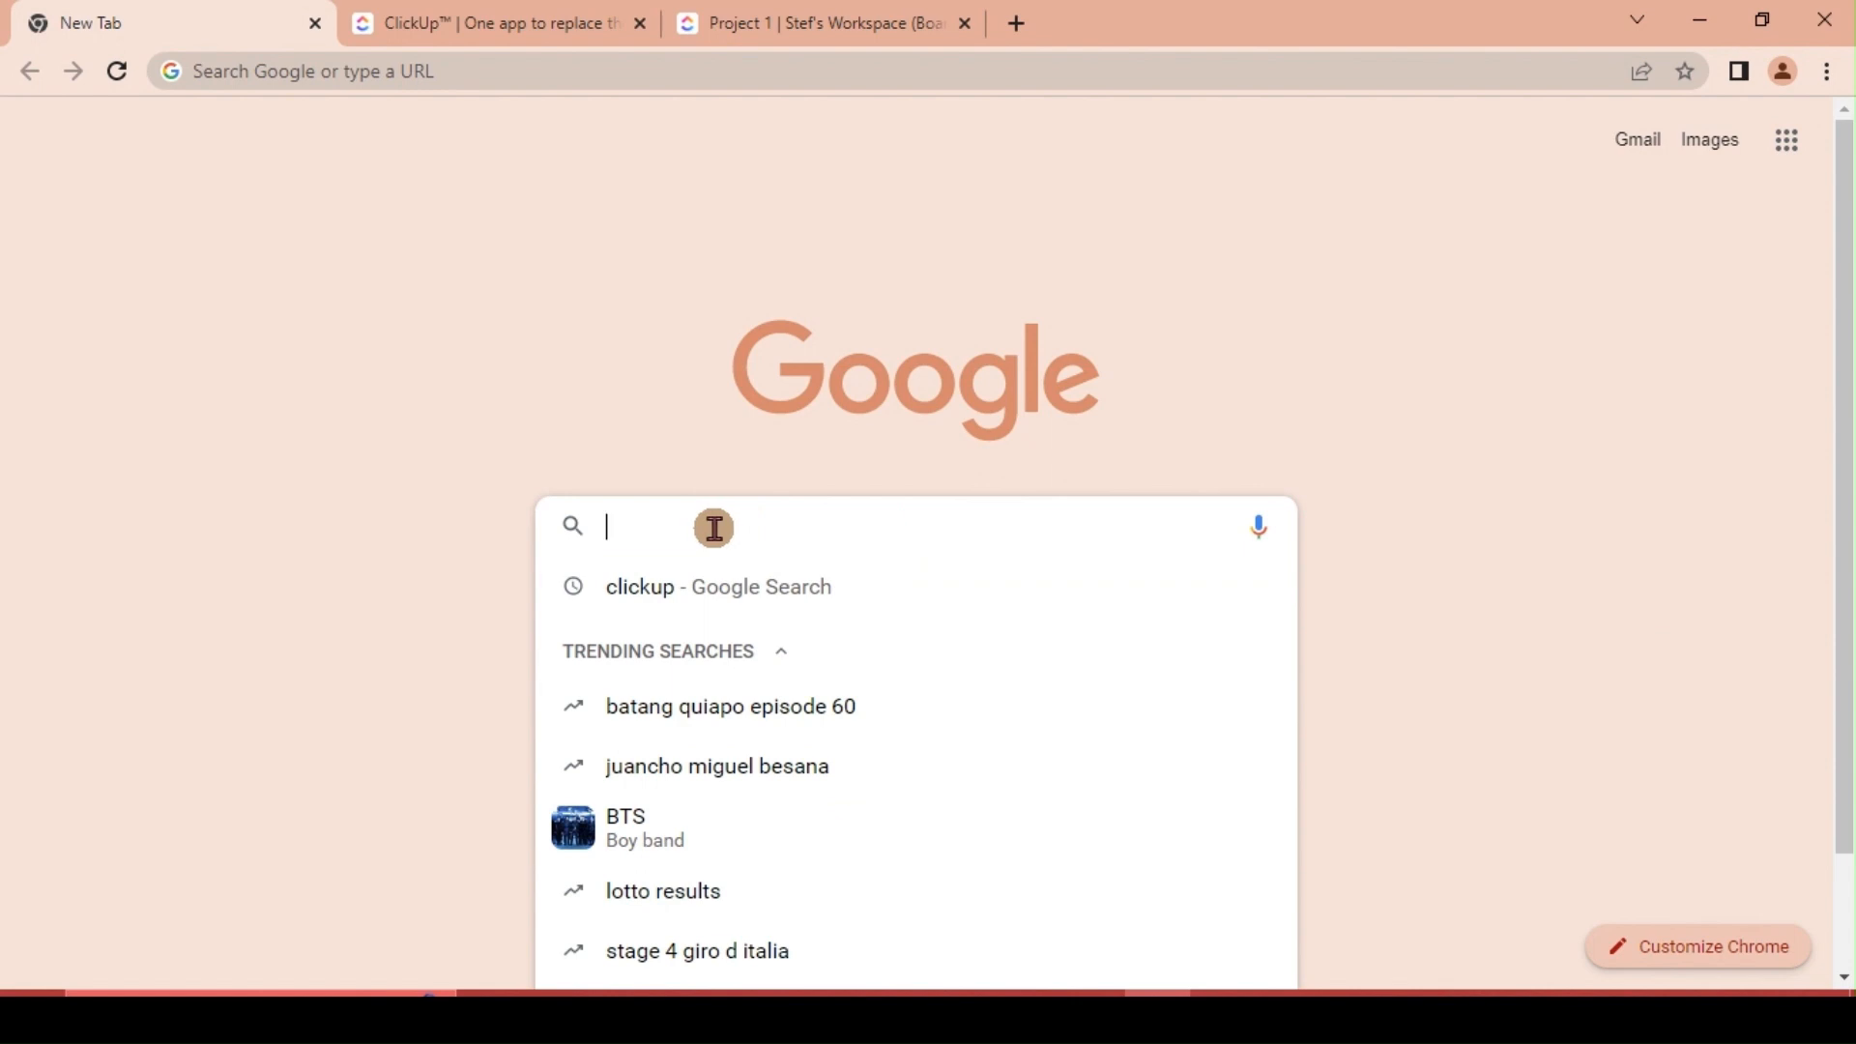
text(clicku)
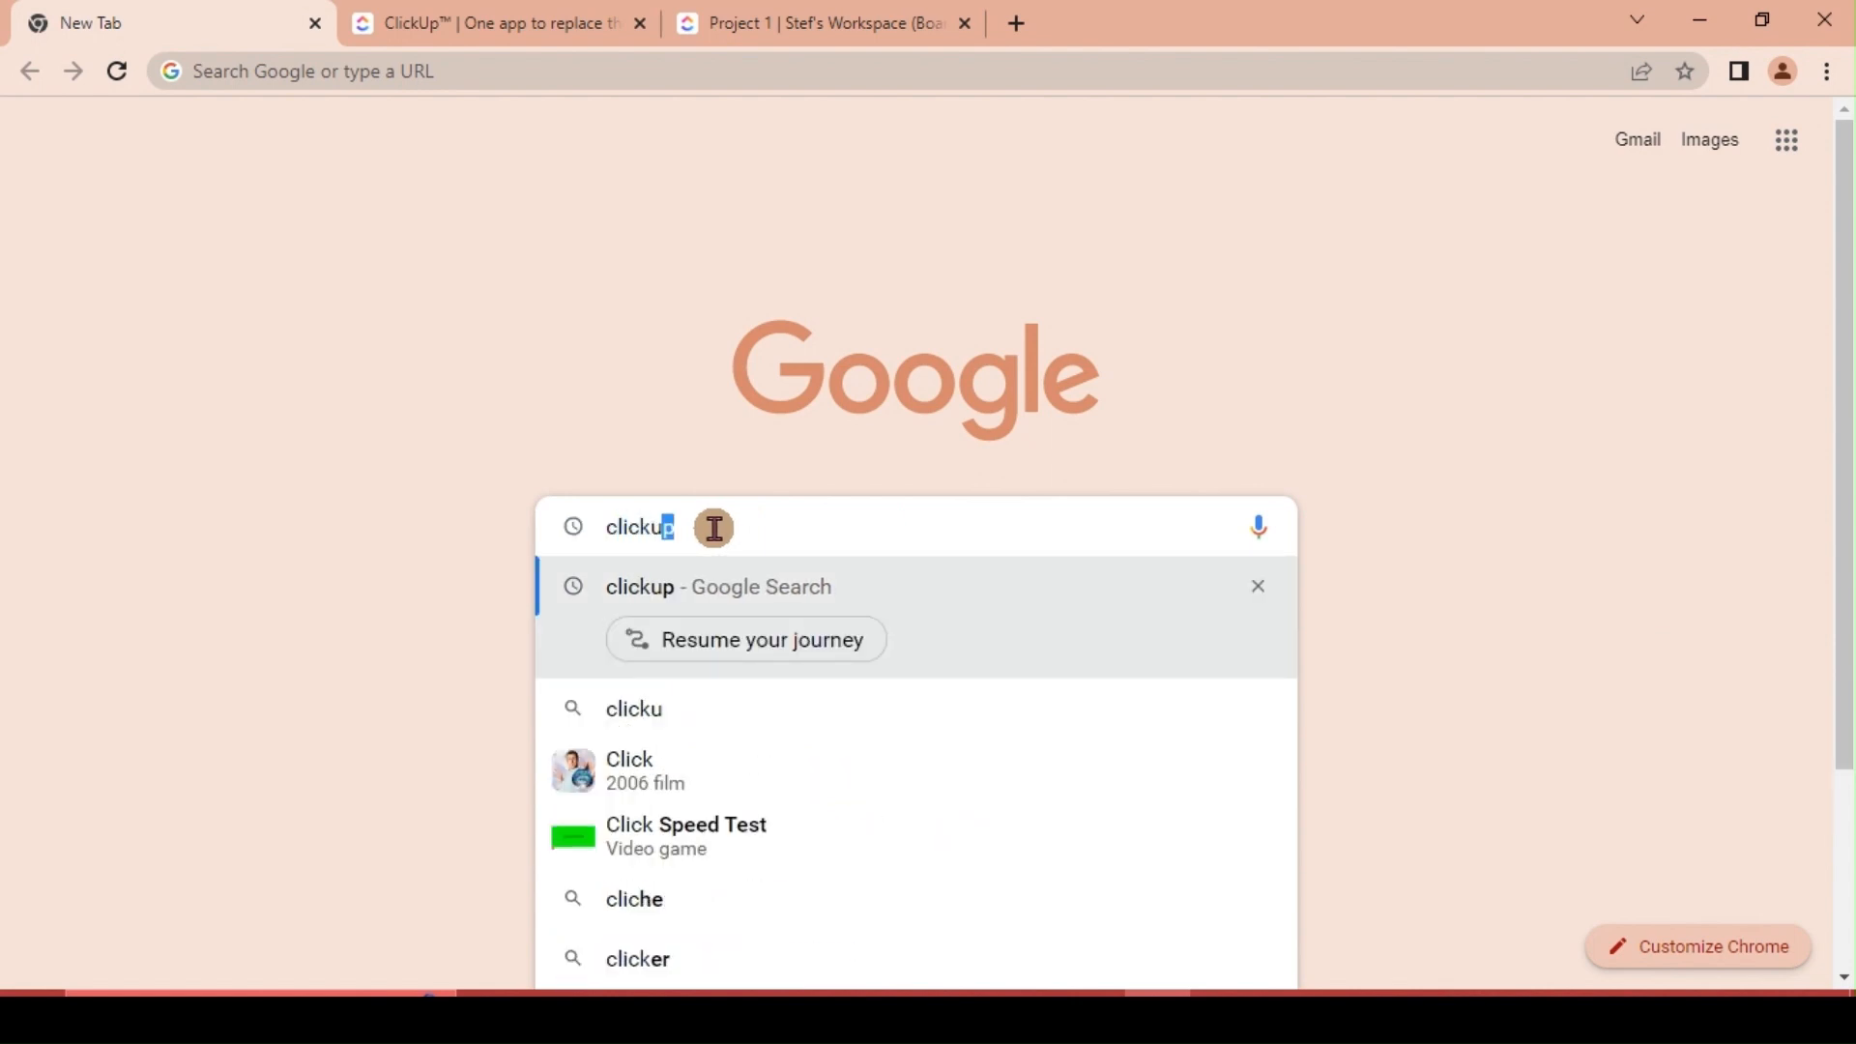
text(p)
key(Return)
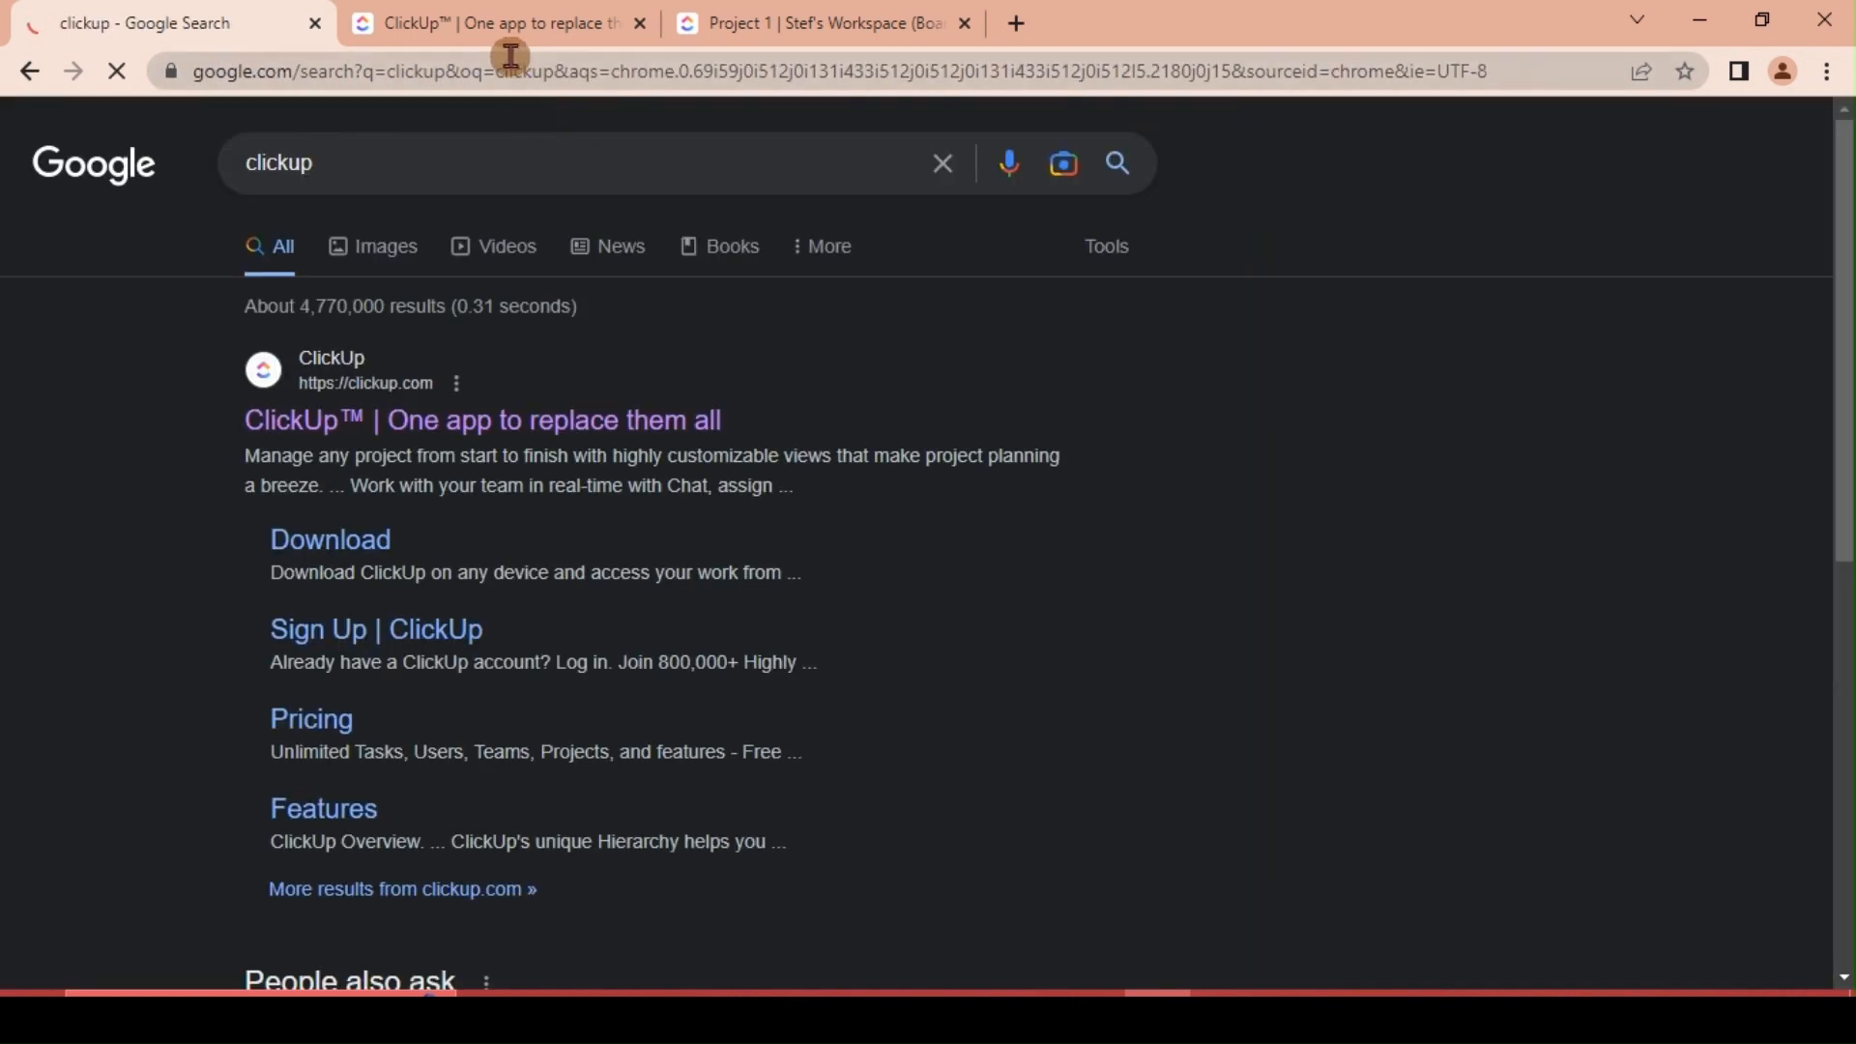
click(533, 437)
click(520, 17)
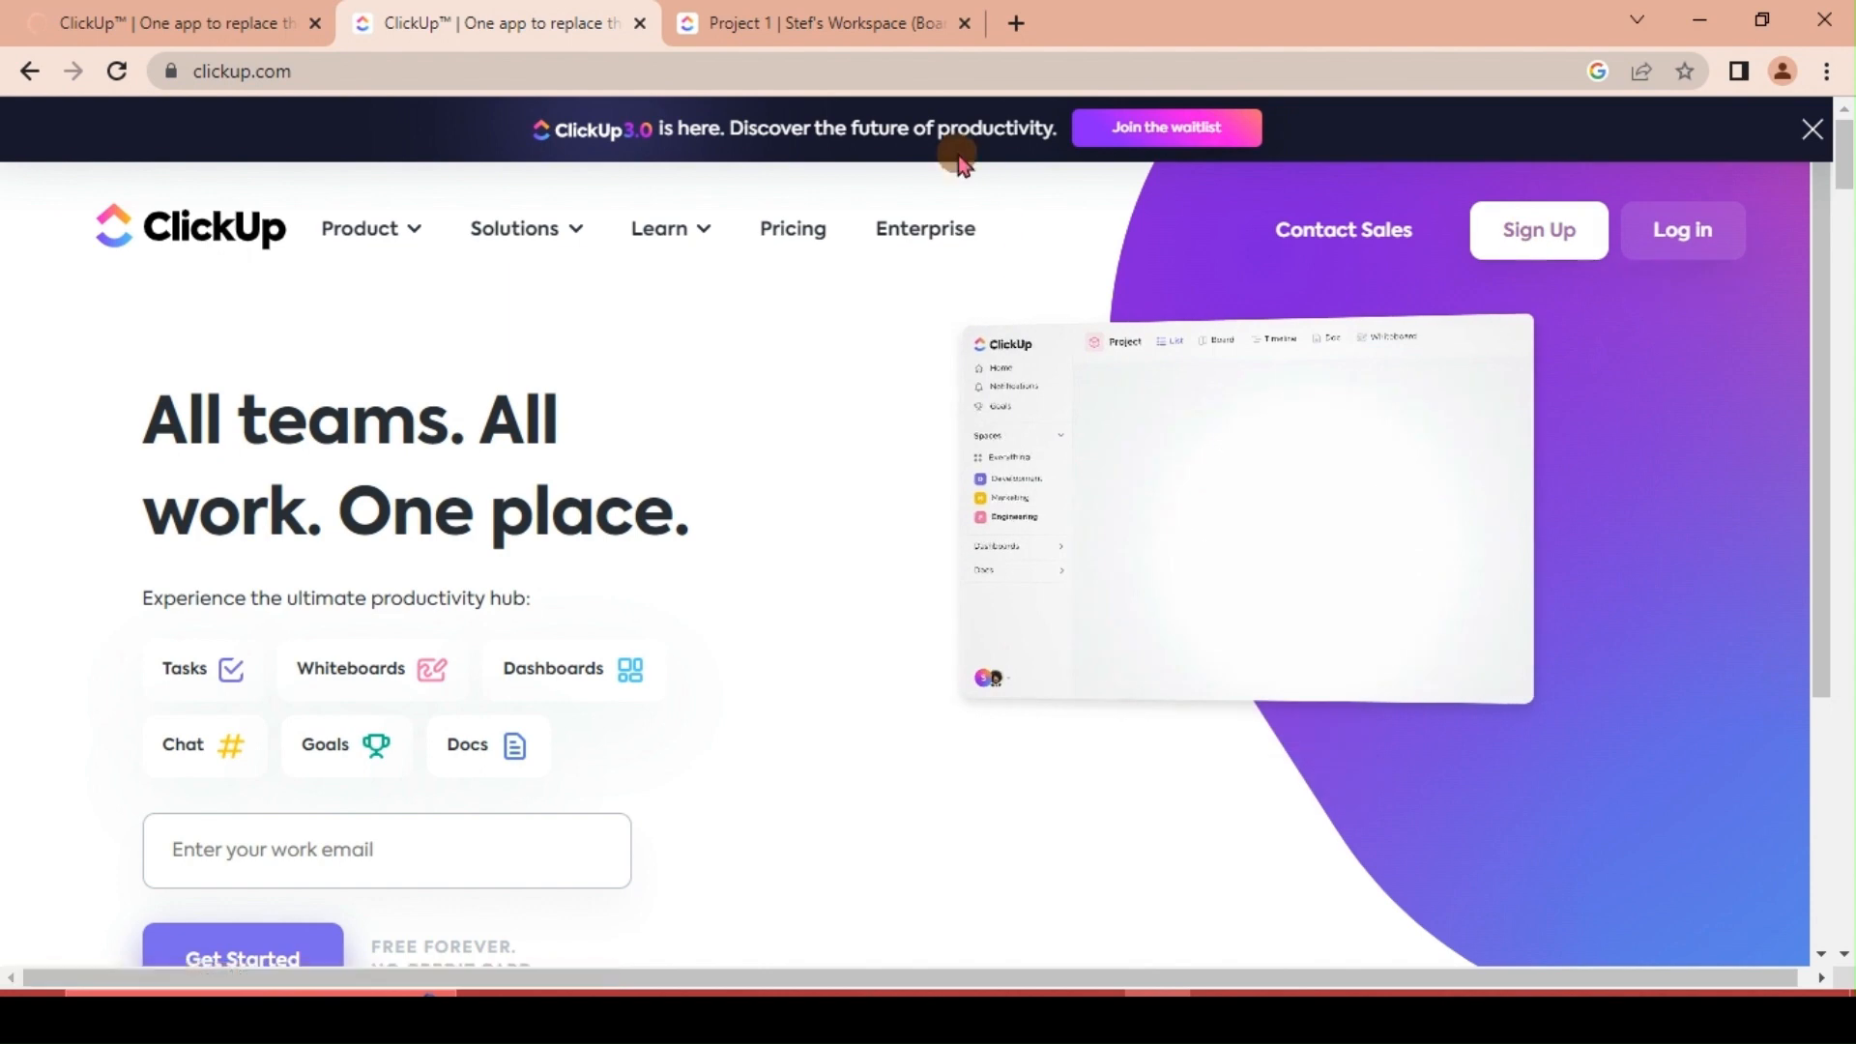
- Go to the Project 1 board in the ClickUp workspace and add a Form view to the project
click(860, 17)
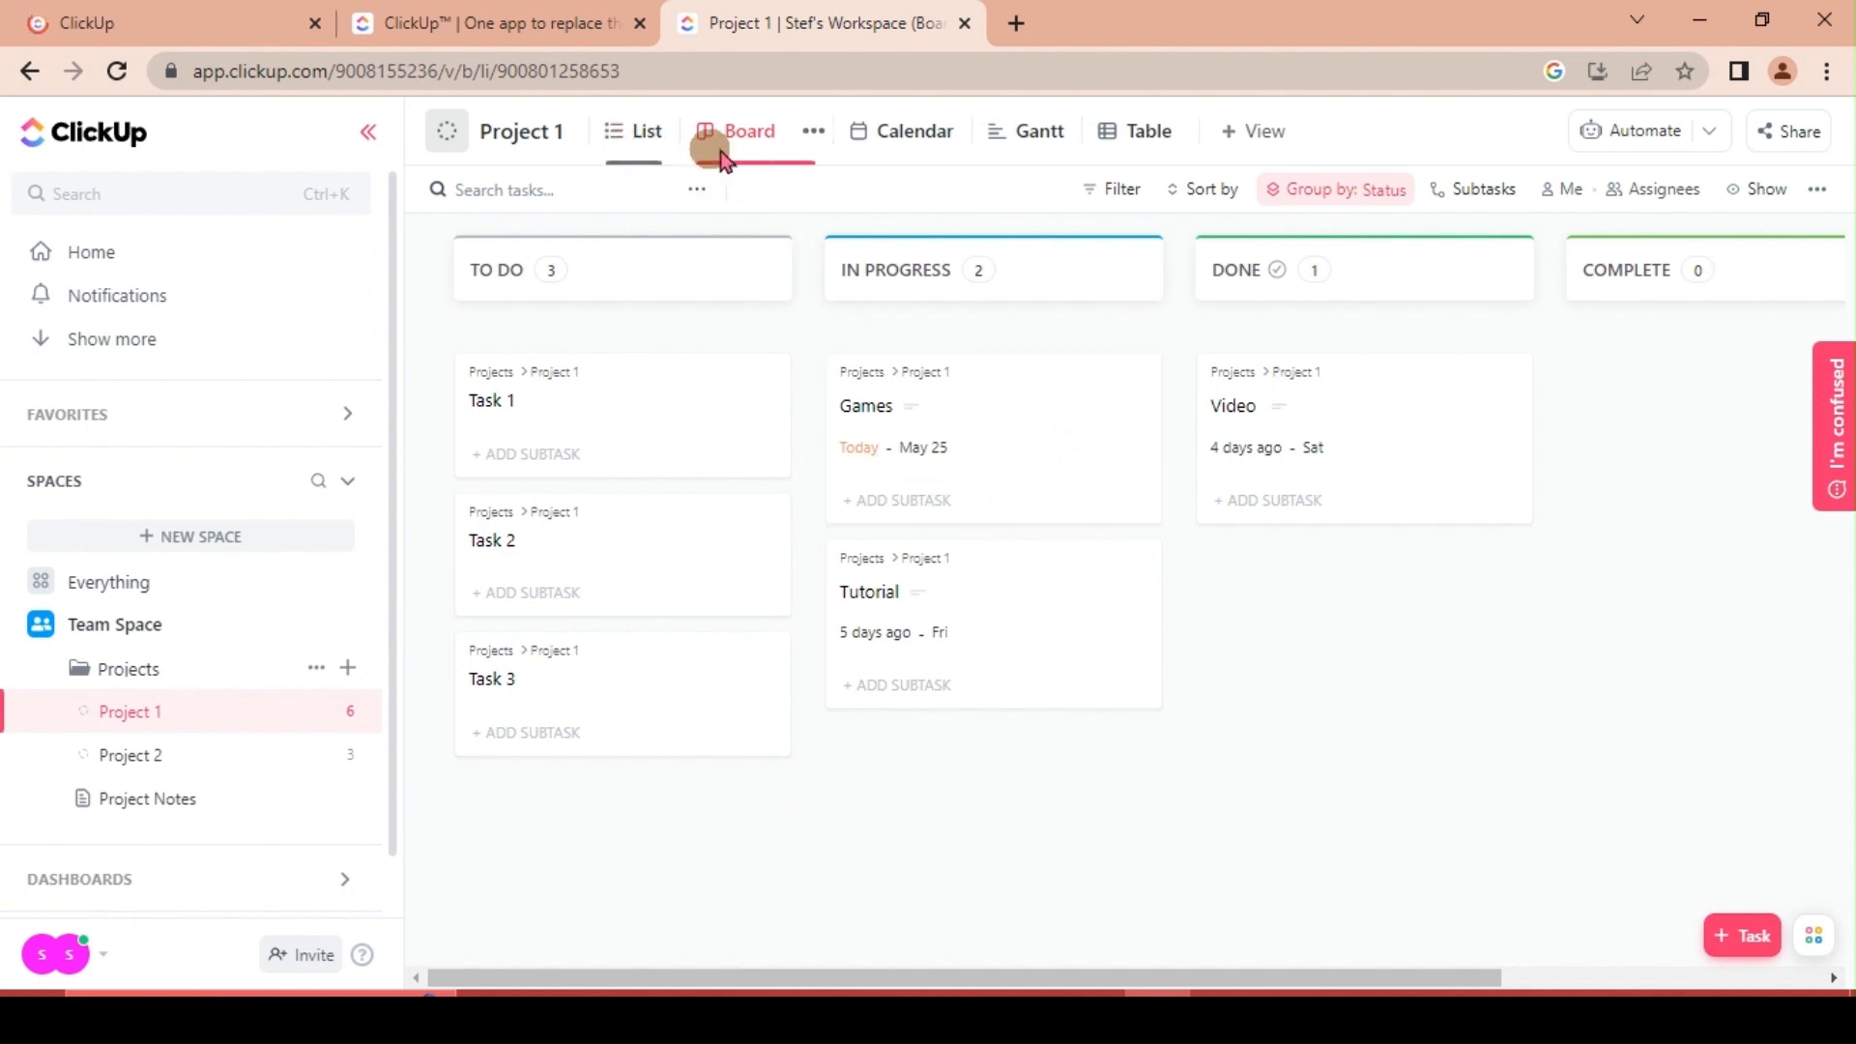
click(1220, 145)
scroll(1129, 542, down, 3)
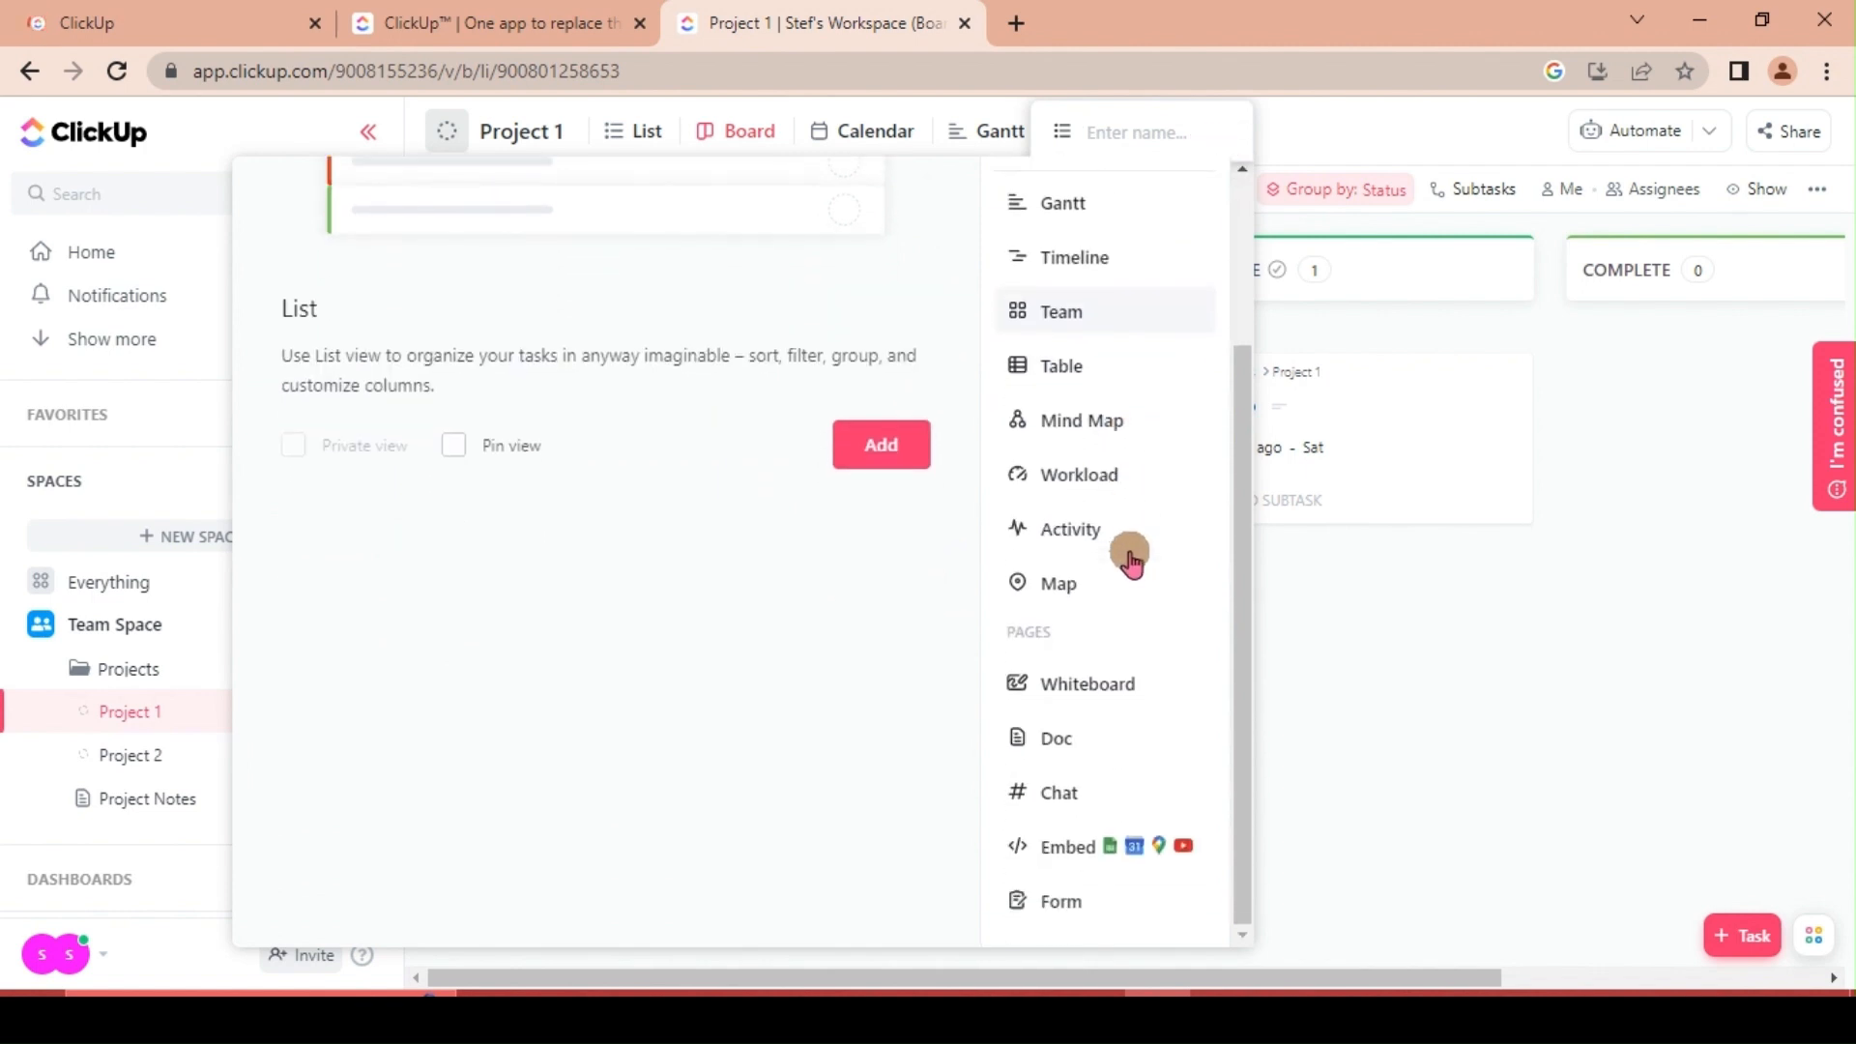
click(1071, 905)
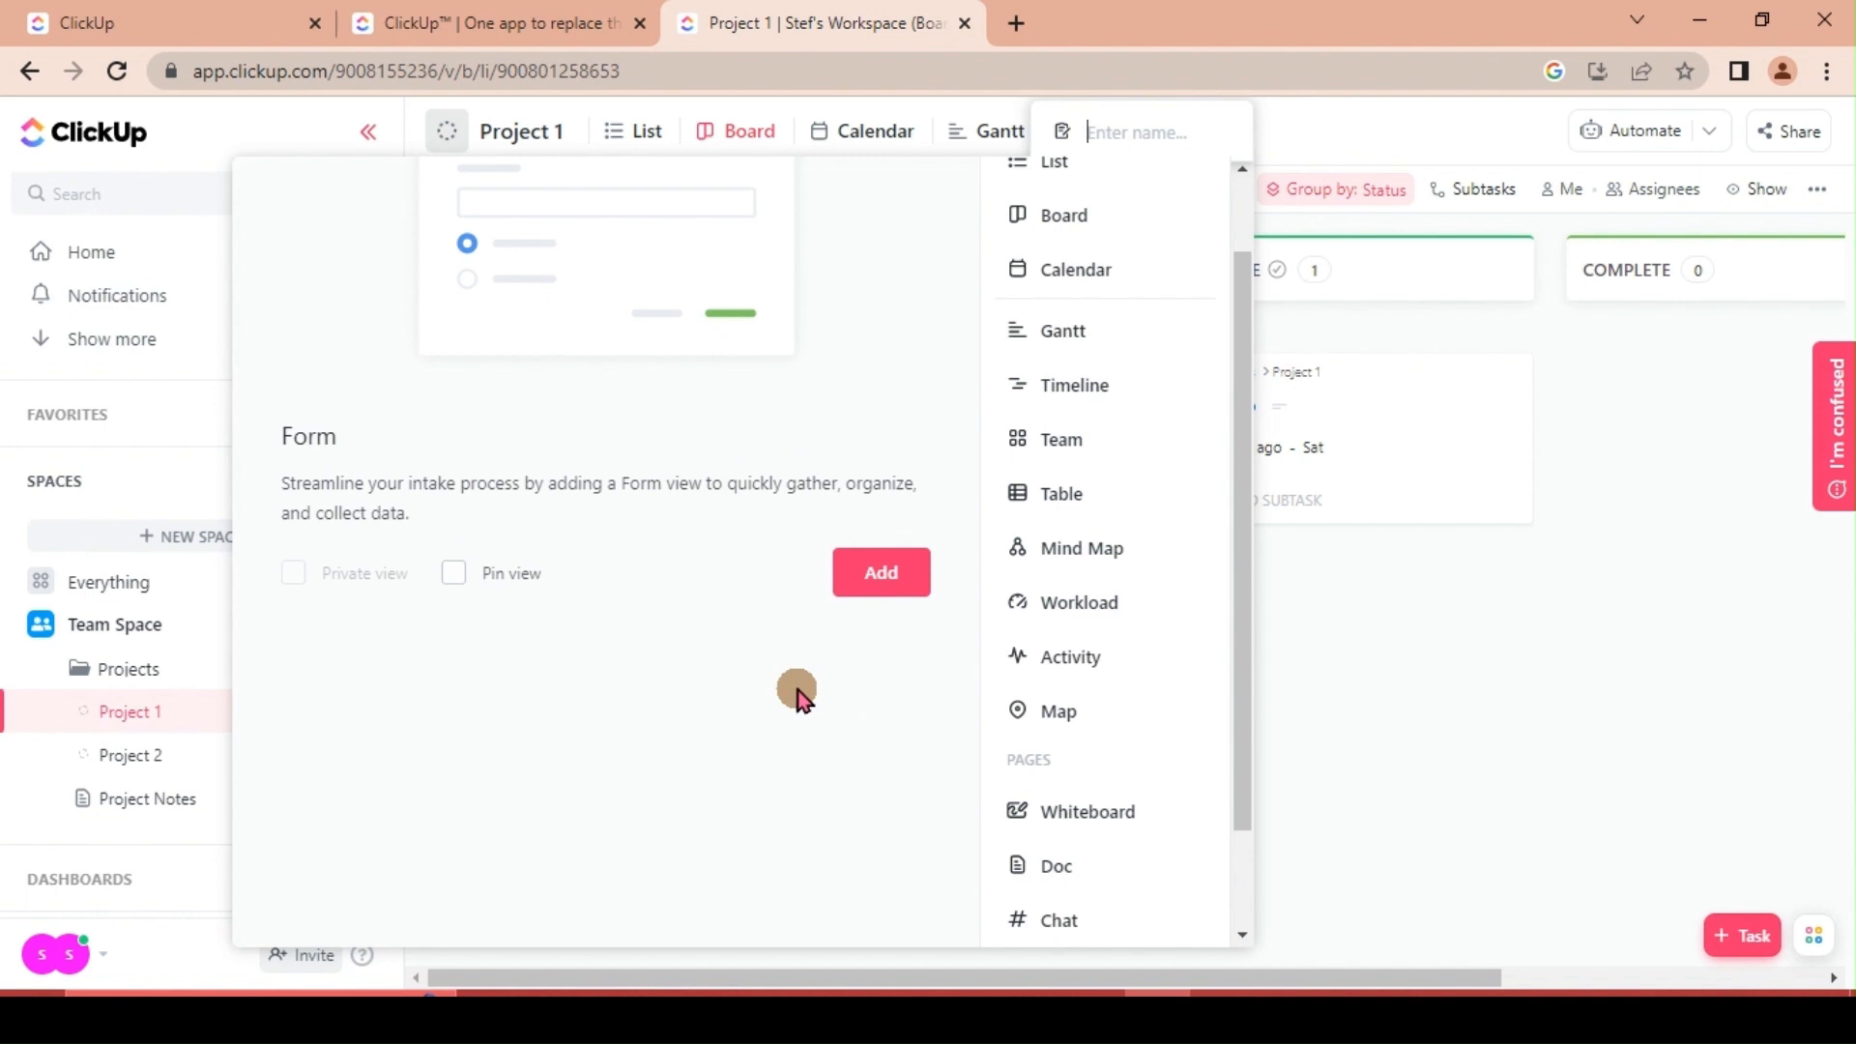
click(880, 580)
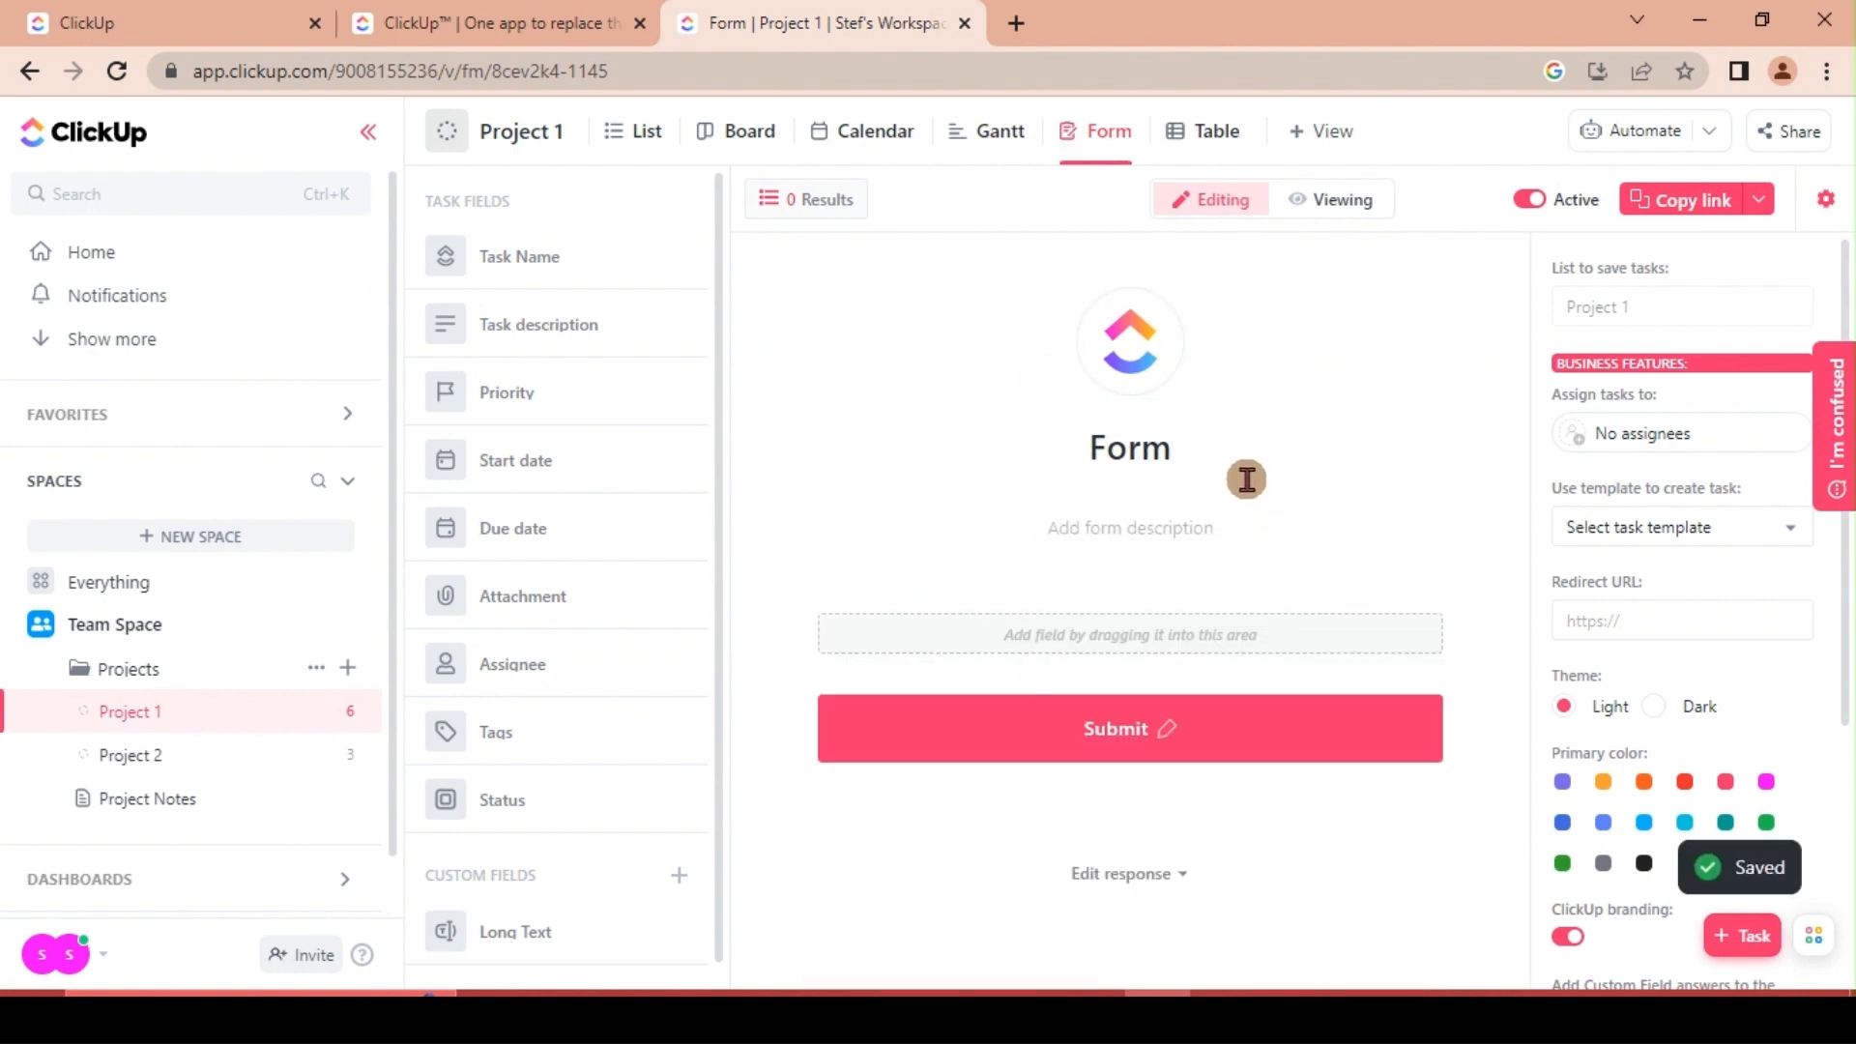
- Review the form's customization options, including logo, assignees, task template, redirect URL, theme, primary color and branding
mouse_move(1145, 370)
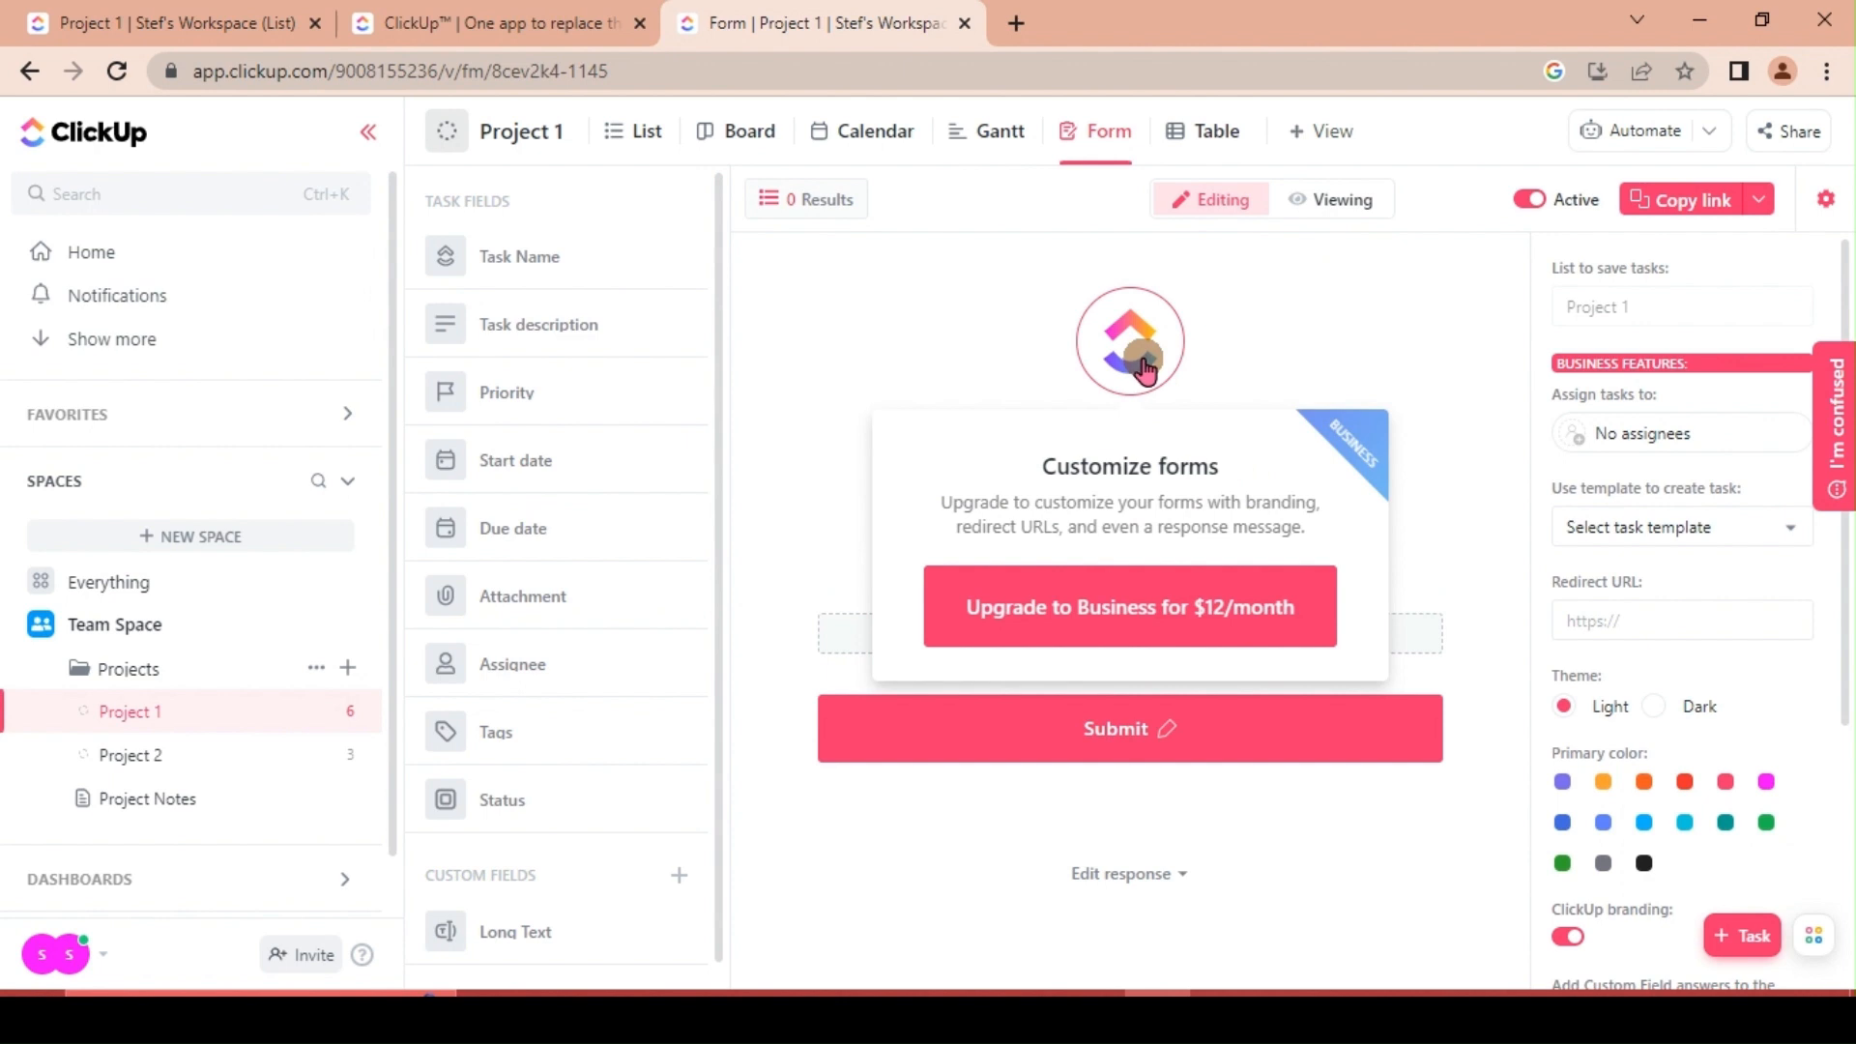
scroll(1690, 493, down, 3)
scroll(1690, 469, up, 2)
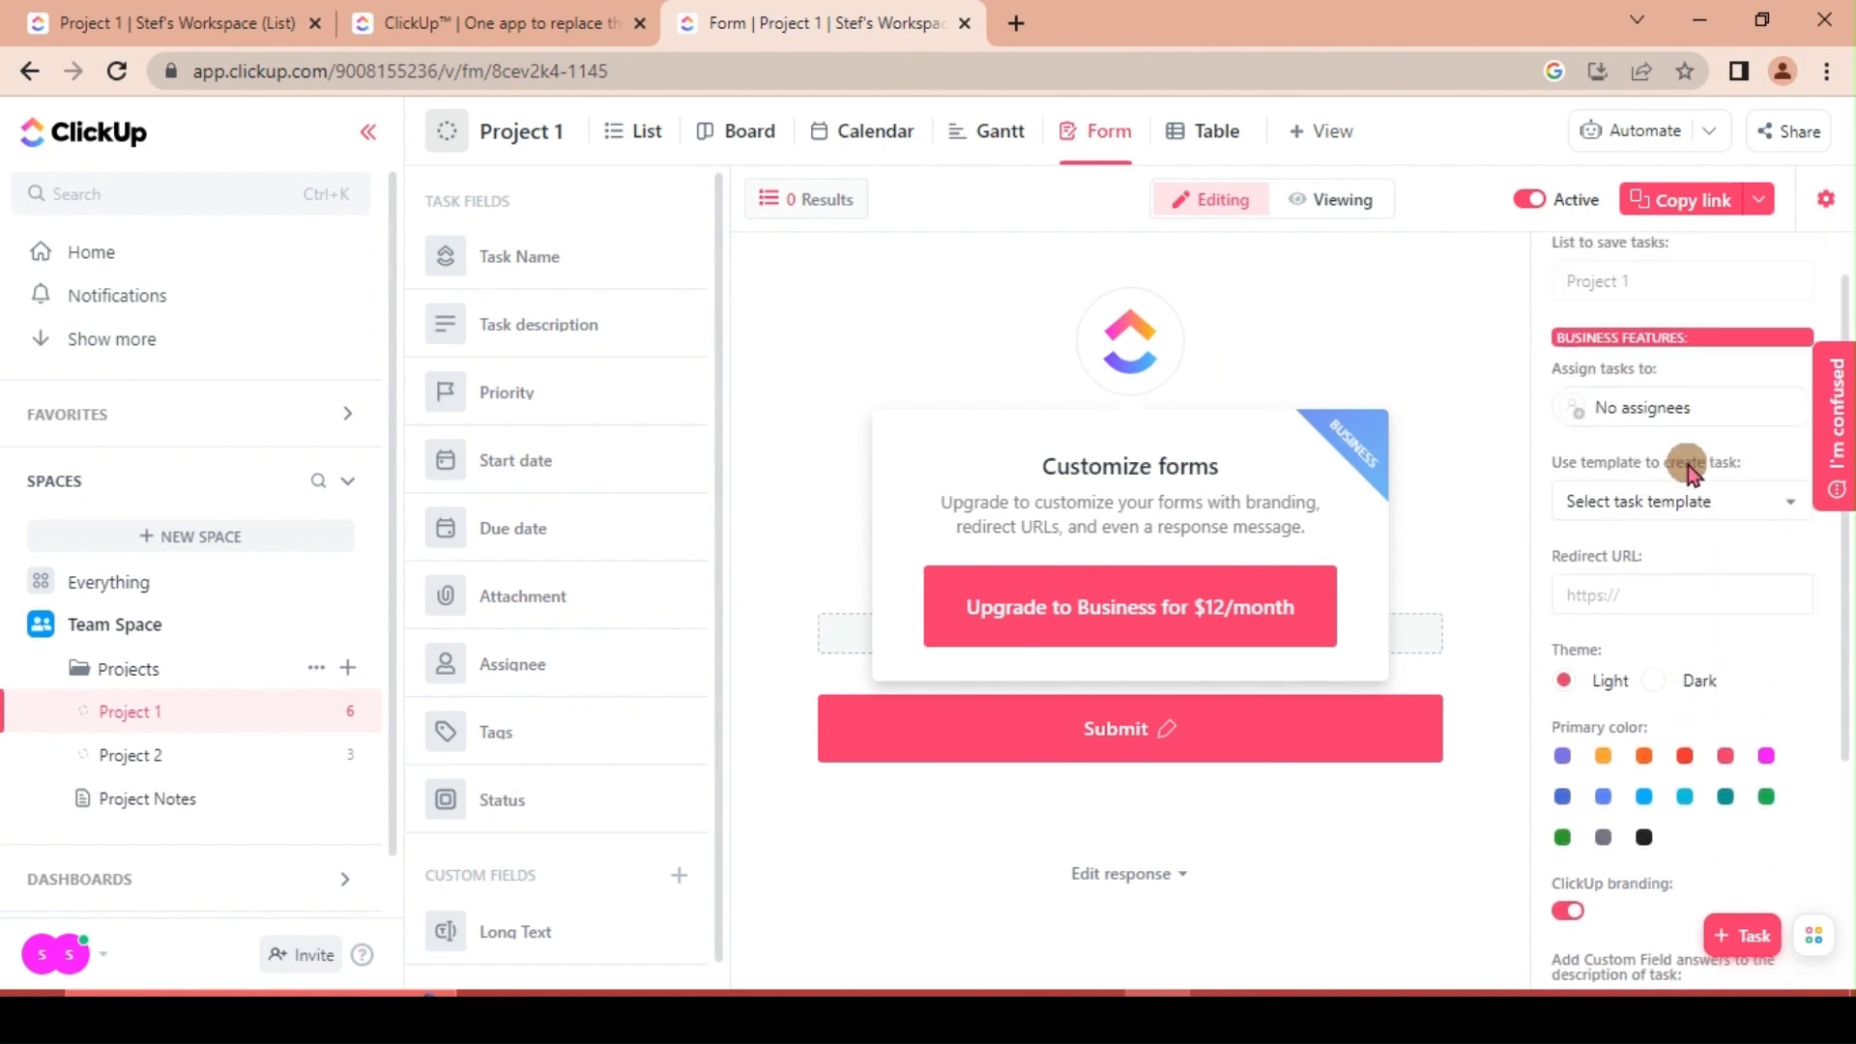
scroll(1688, 467, up, 1)
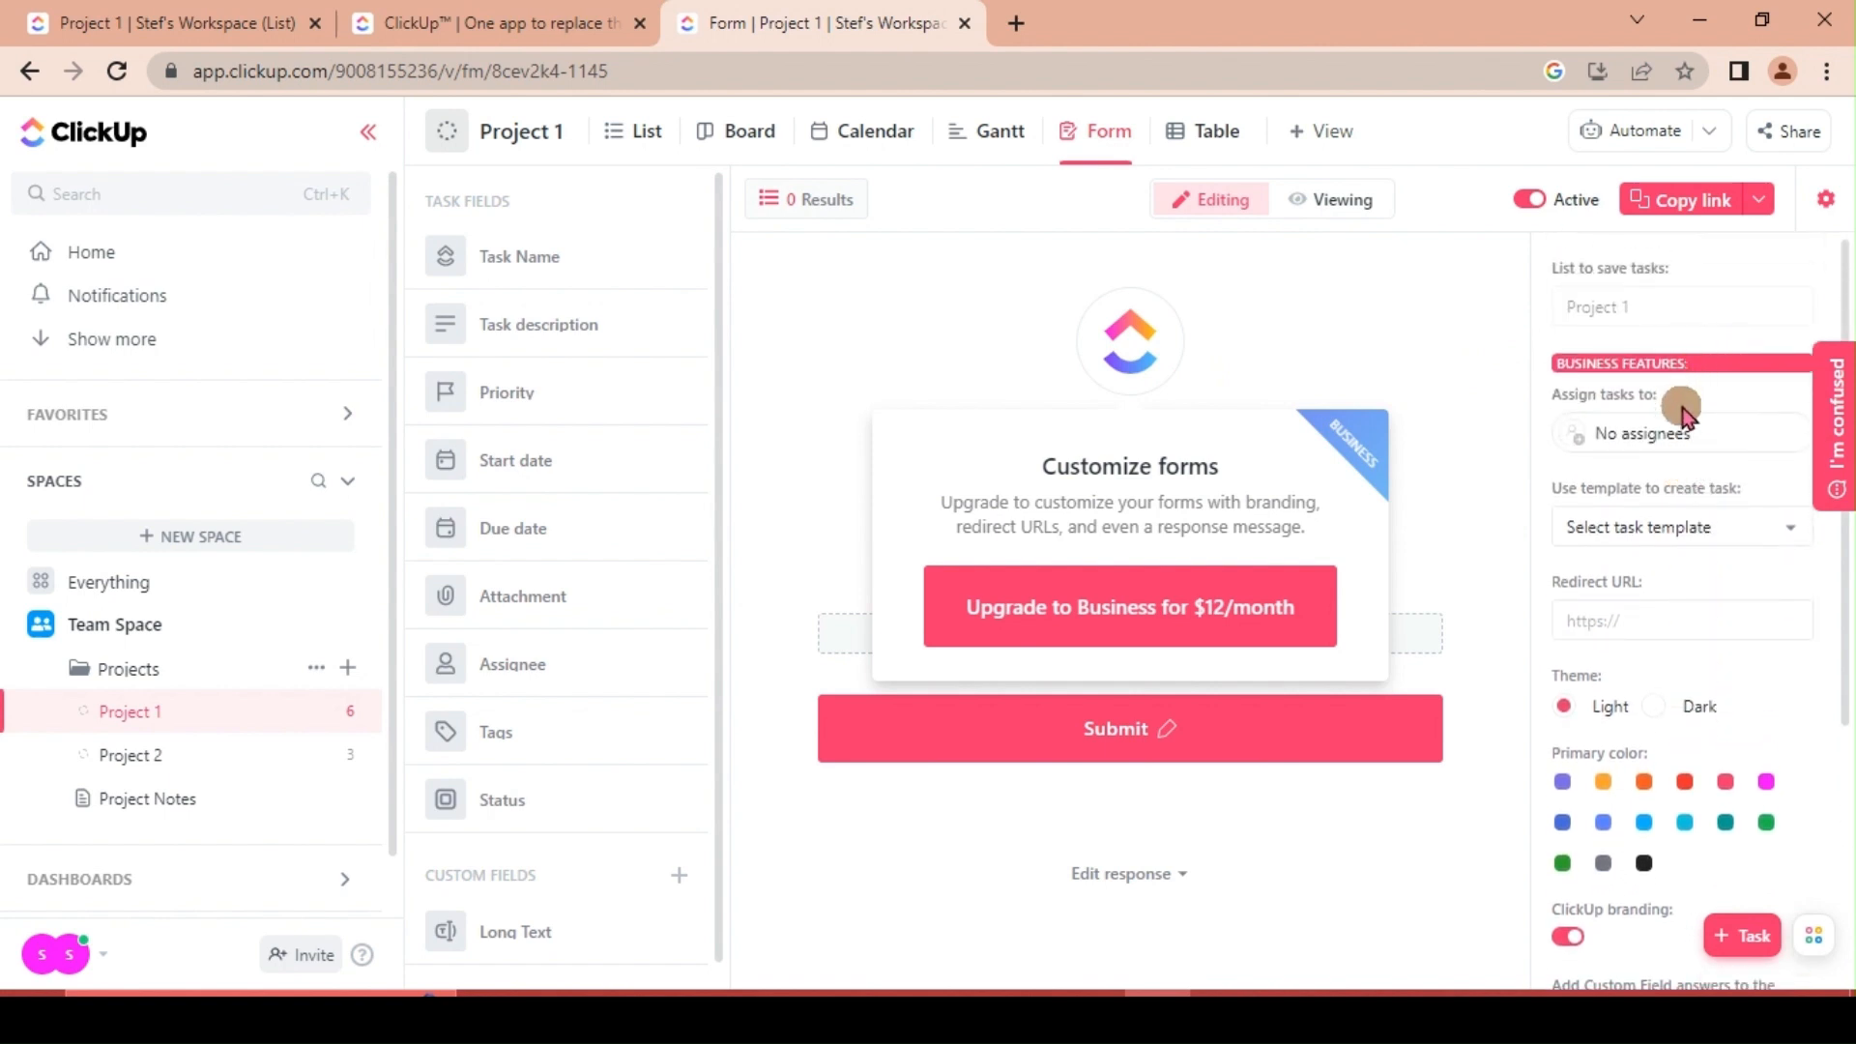
scroll(1711, 489, down, 3)
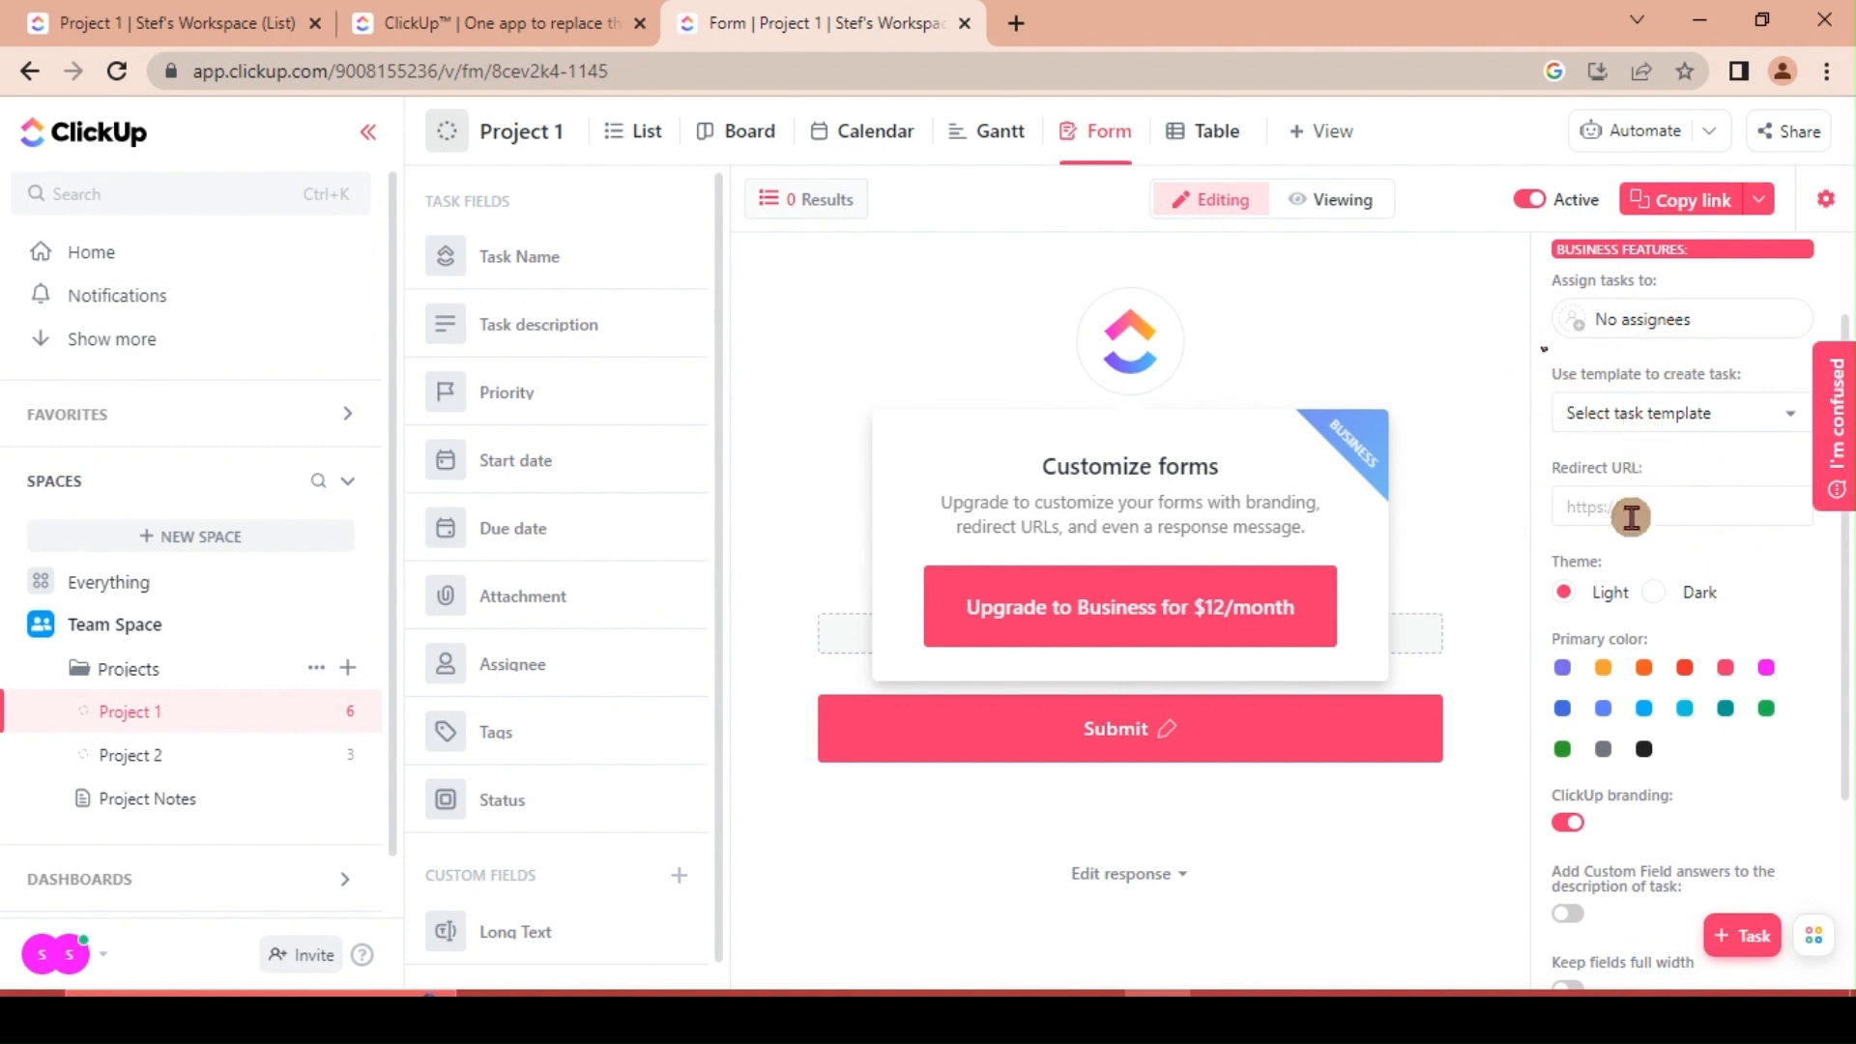
scroll(1644, 576, down, 2)
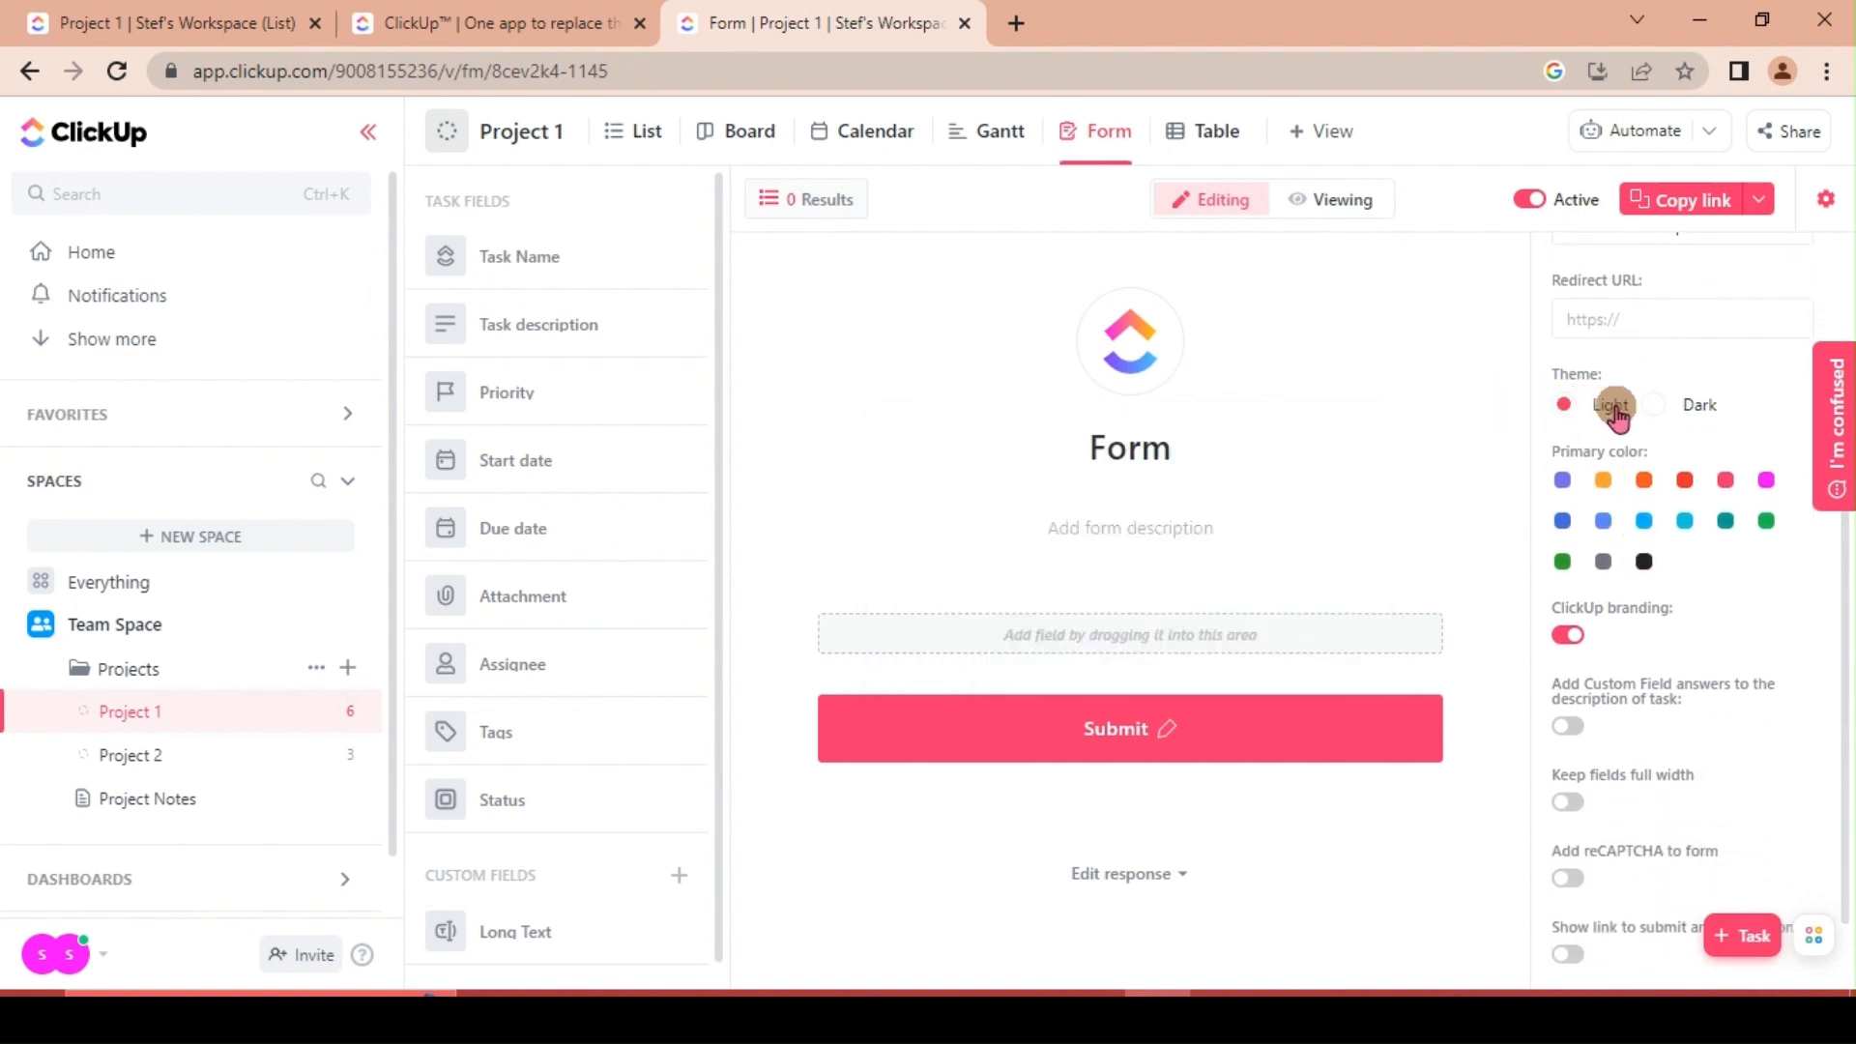
scroll(1628, 530, down, 1)
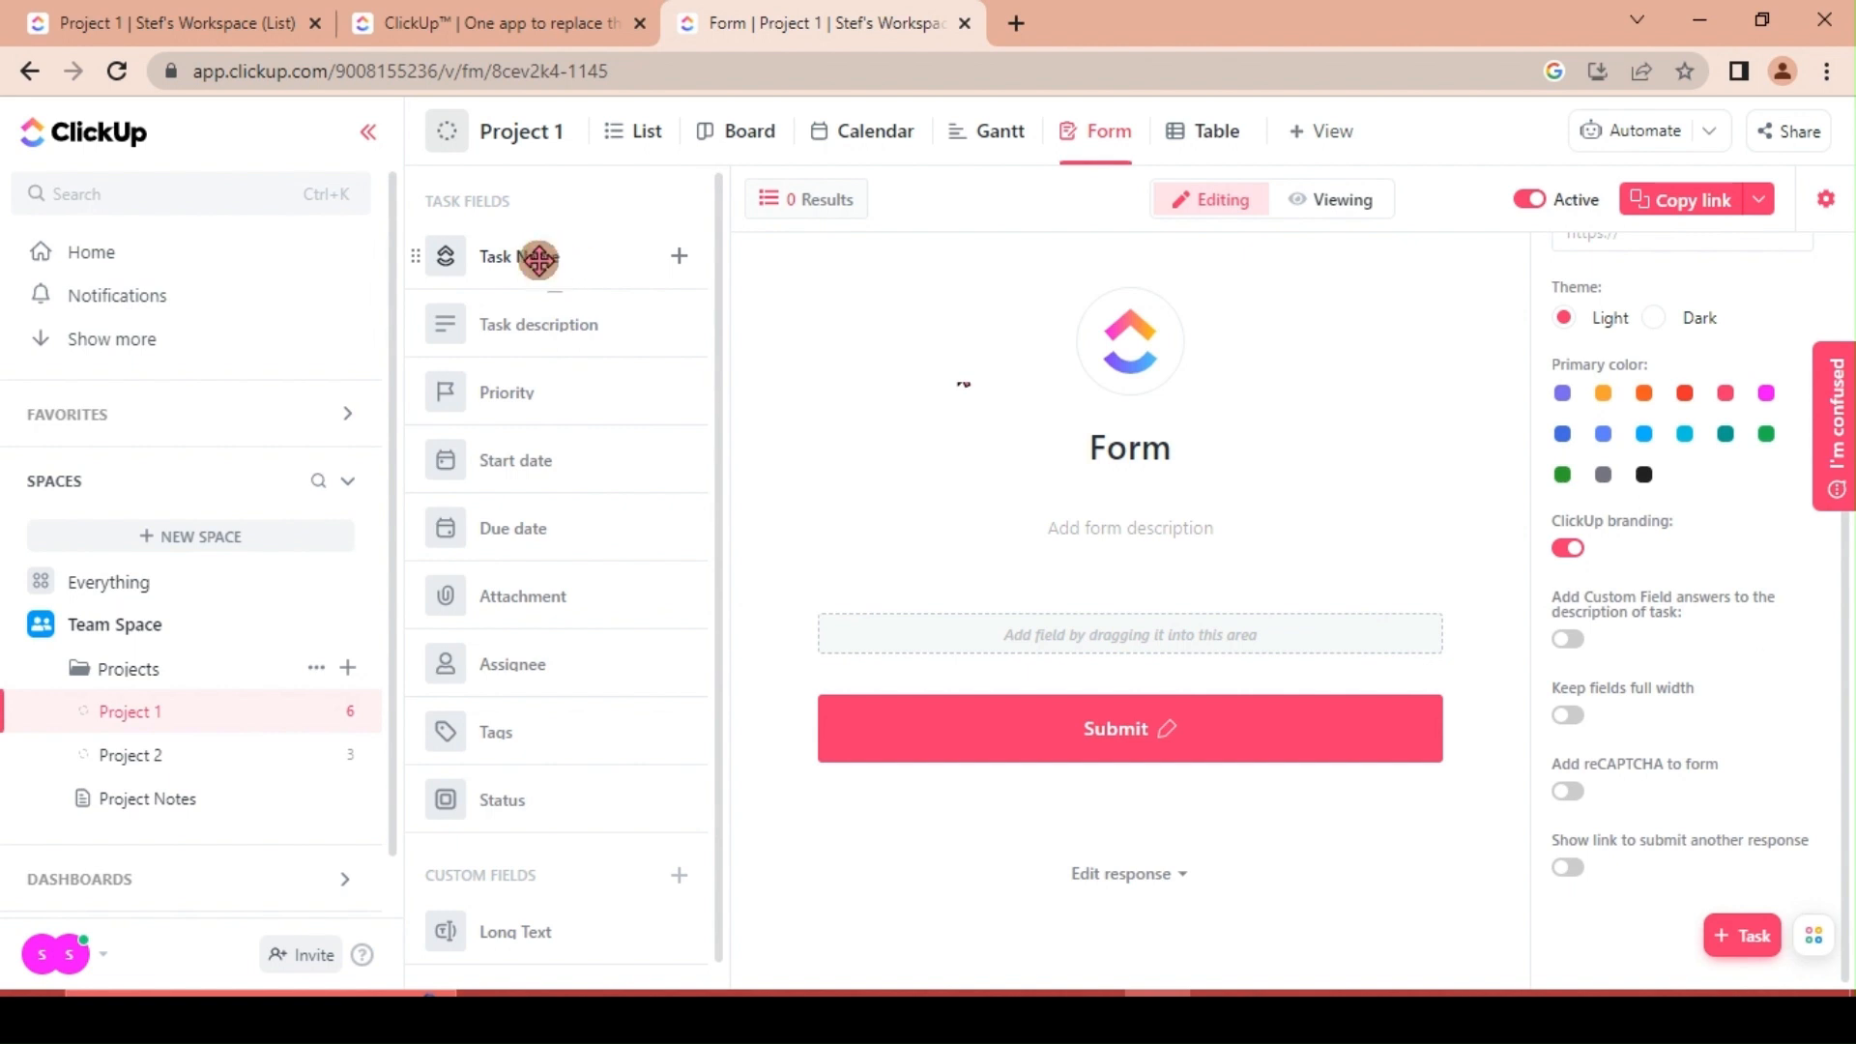
- Add the Task Name field to the form, switching its Required option off and back on
drag(534, 257, 1027, 655)
scroll(1028, 750, down, 1)
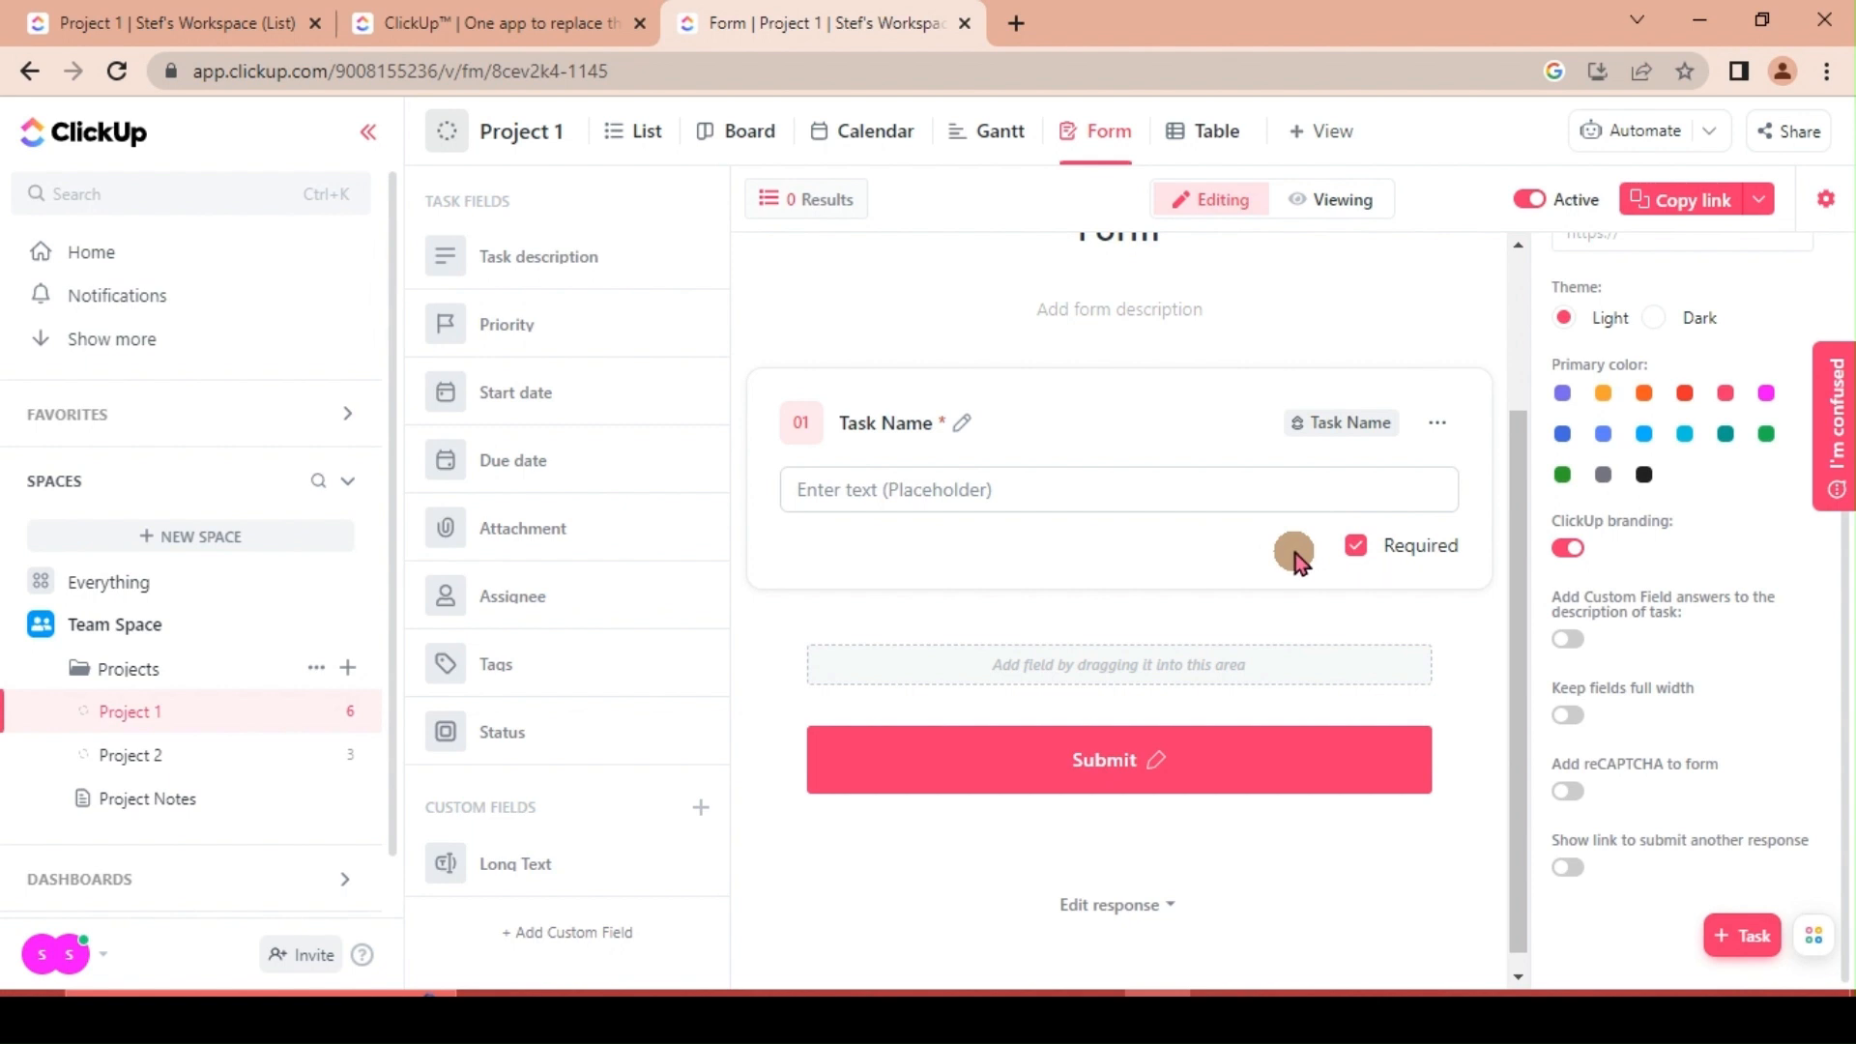
click(1357, 548)
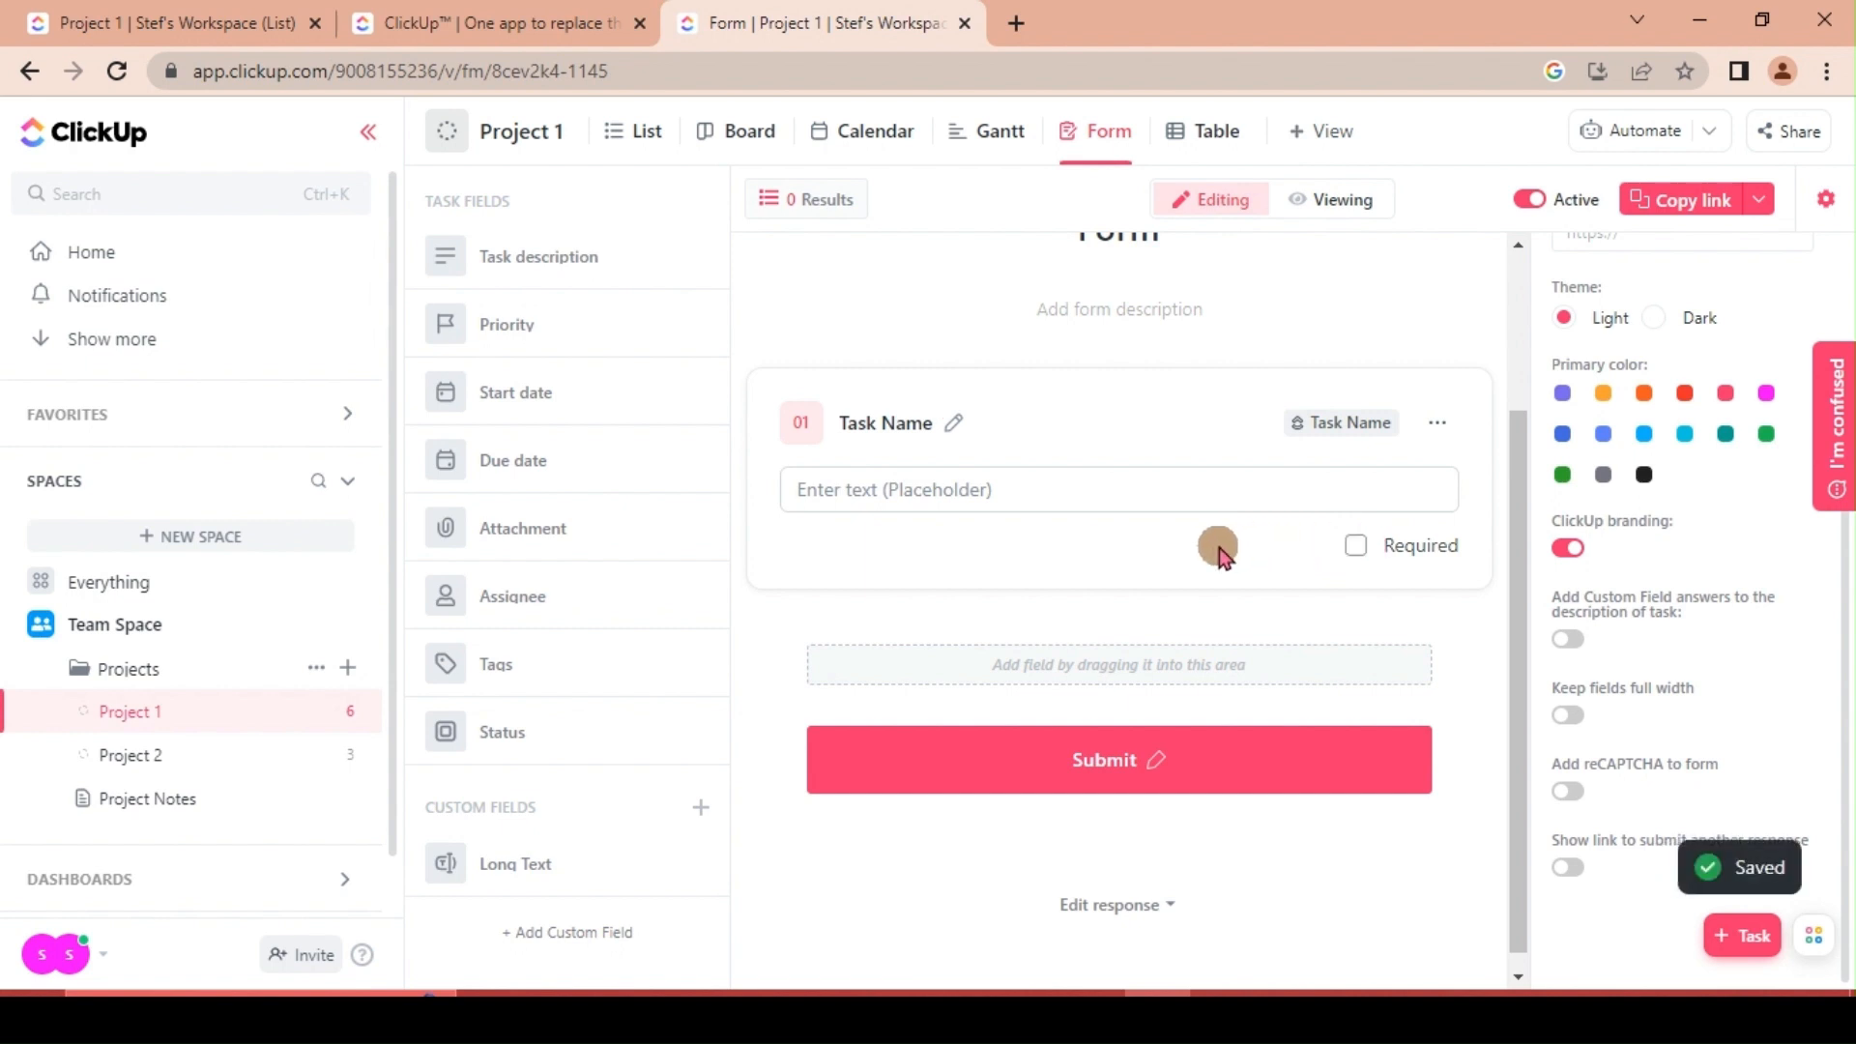
click(1356, 549)
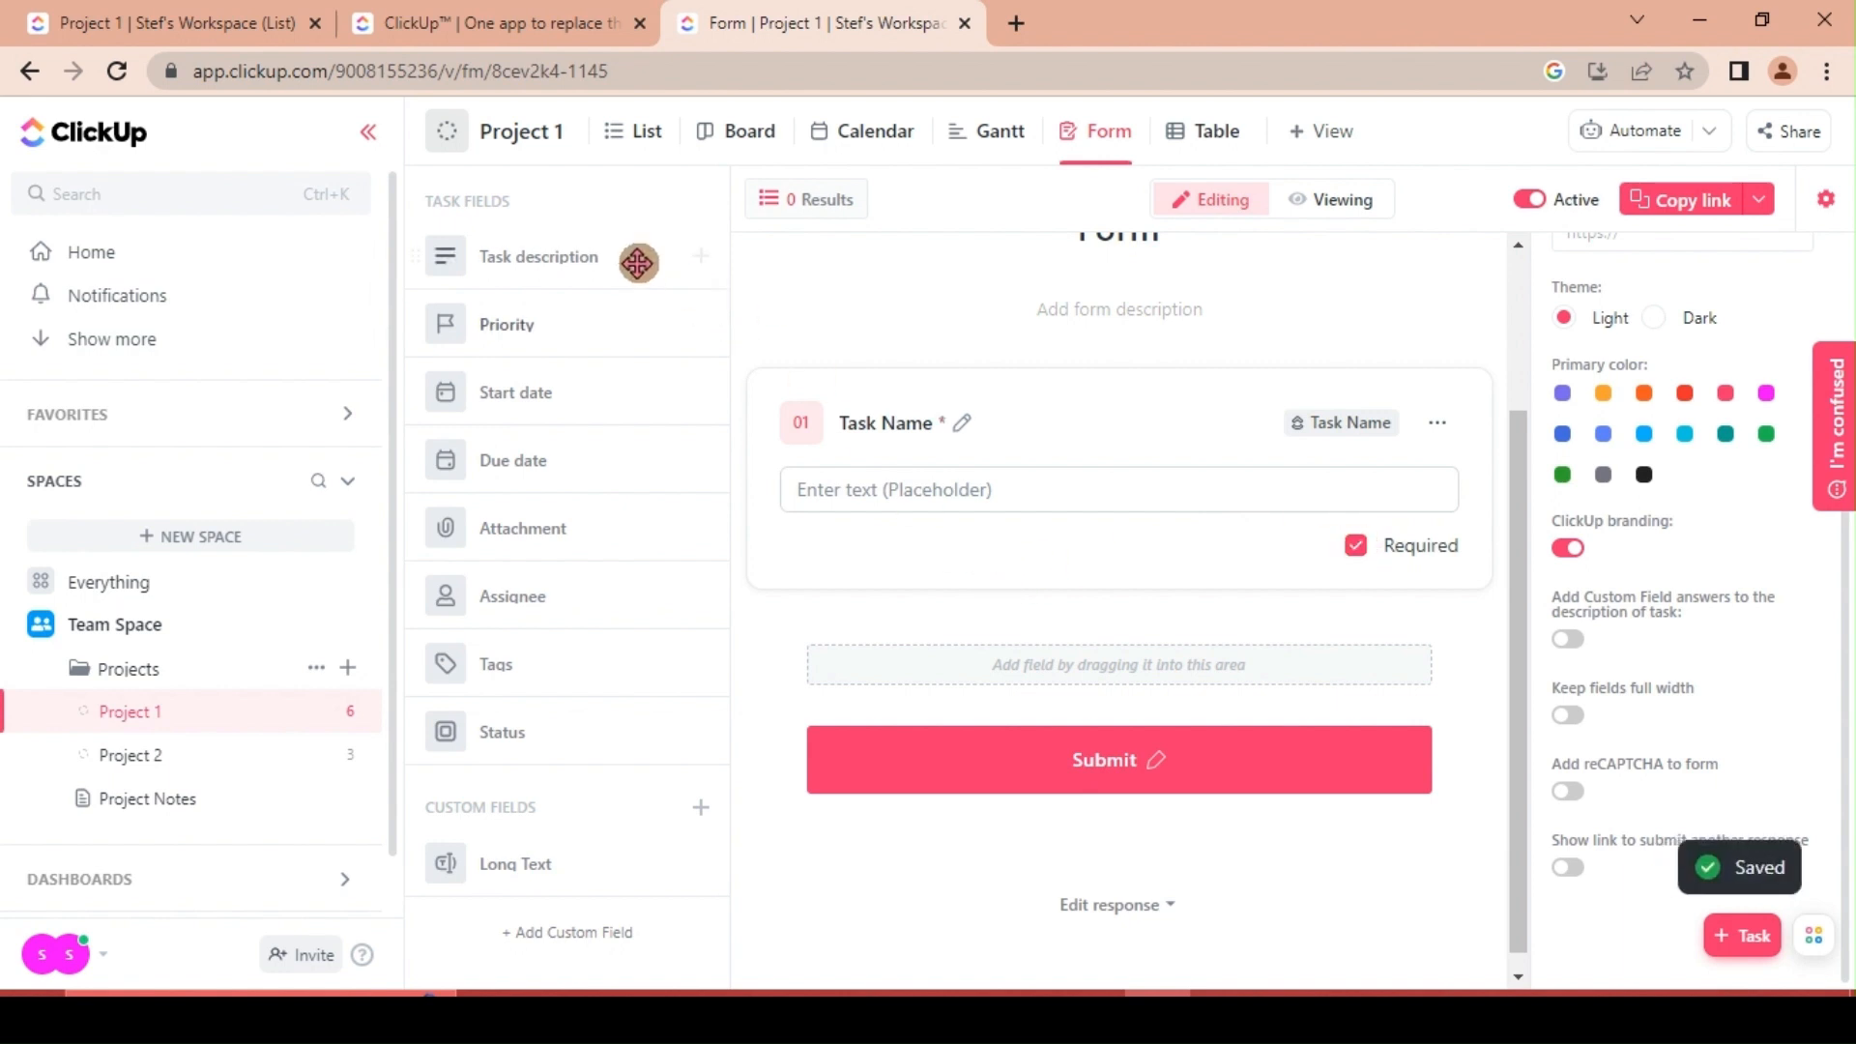
- Add the Task description, Start date and Due date fields to the form below Task Name
drag(638, 263, 957, 640)
scroll(1006, 704, down, 3)
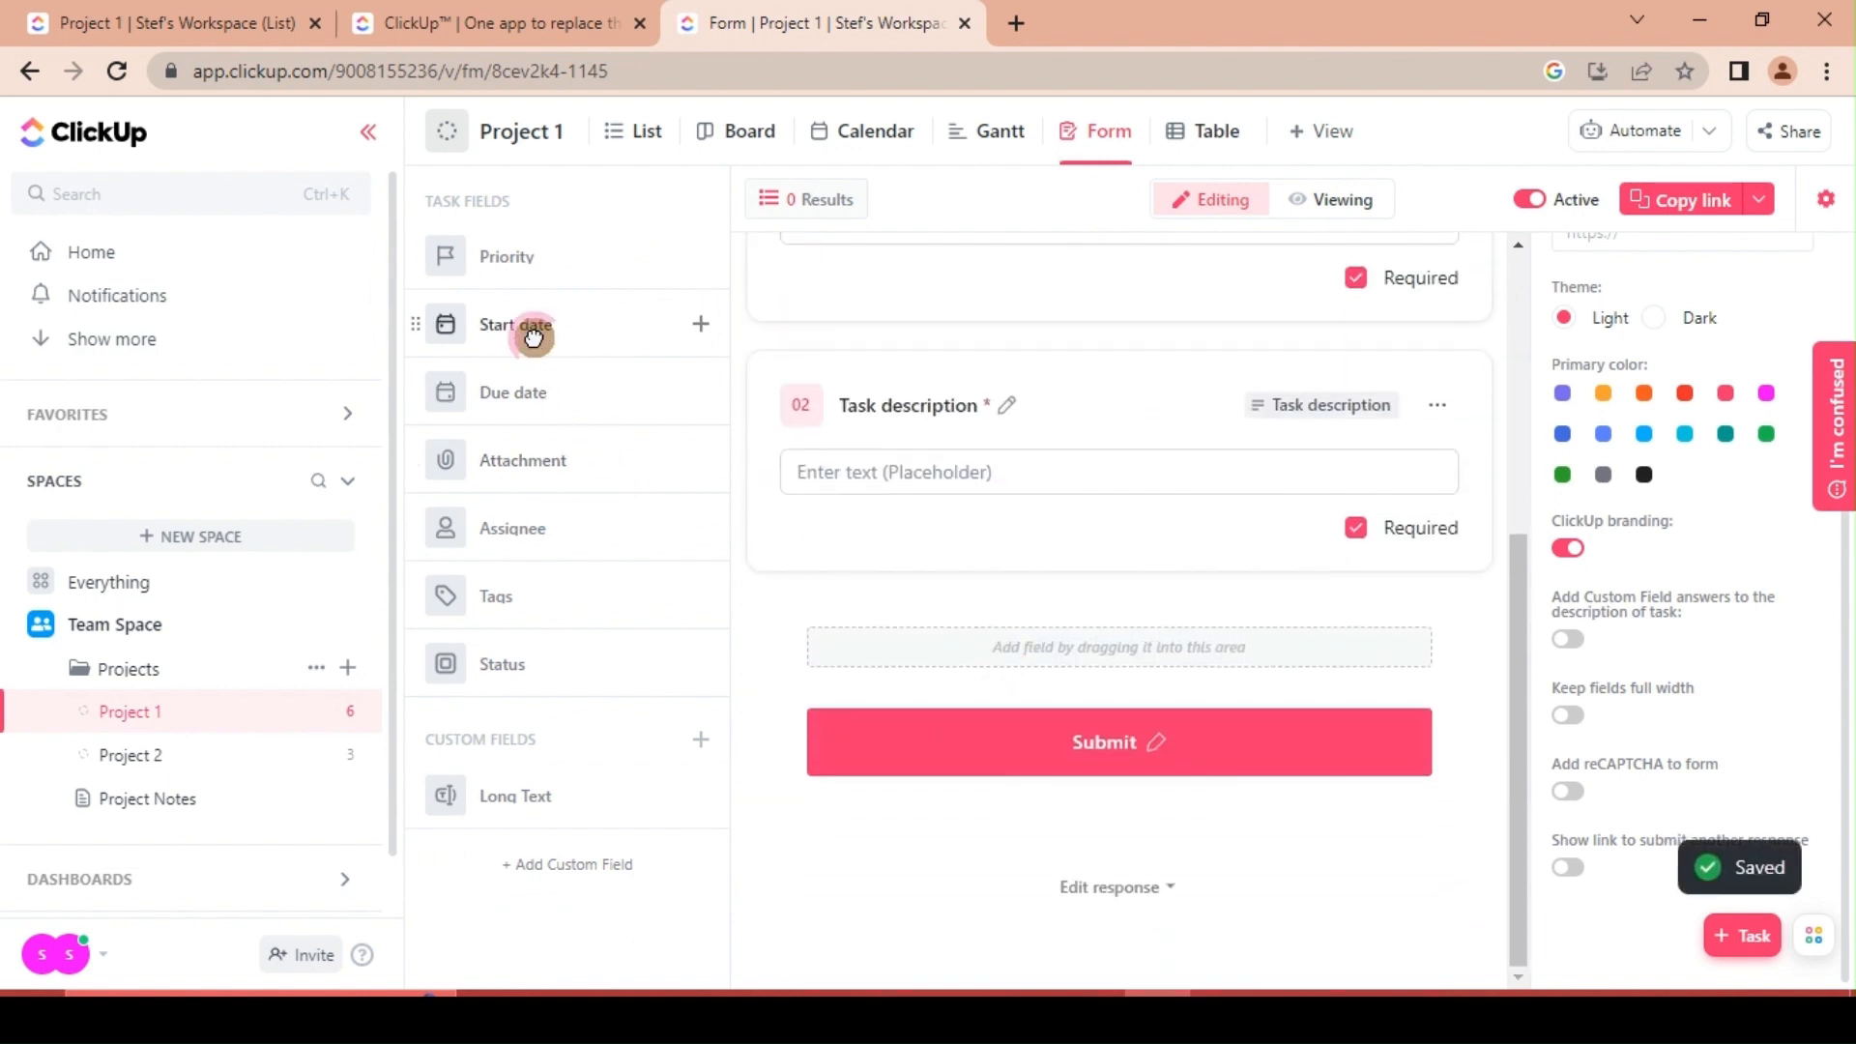
drag(533, 335, 942, 702)
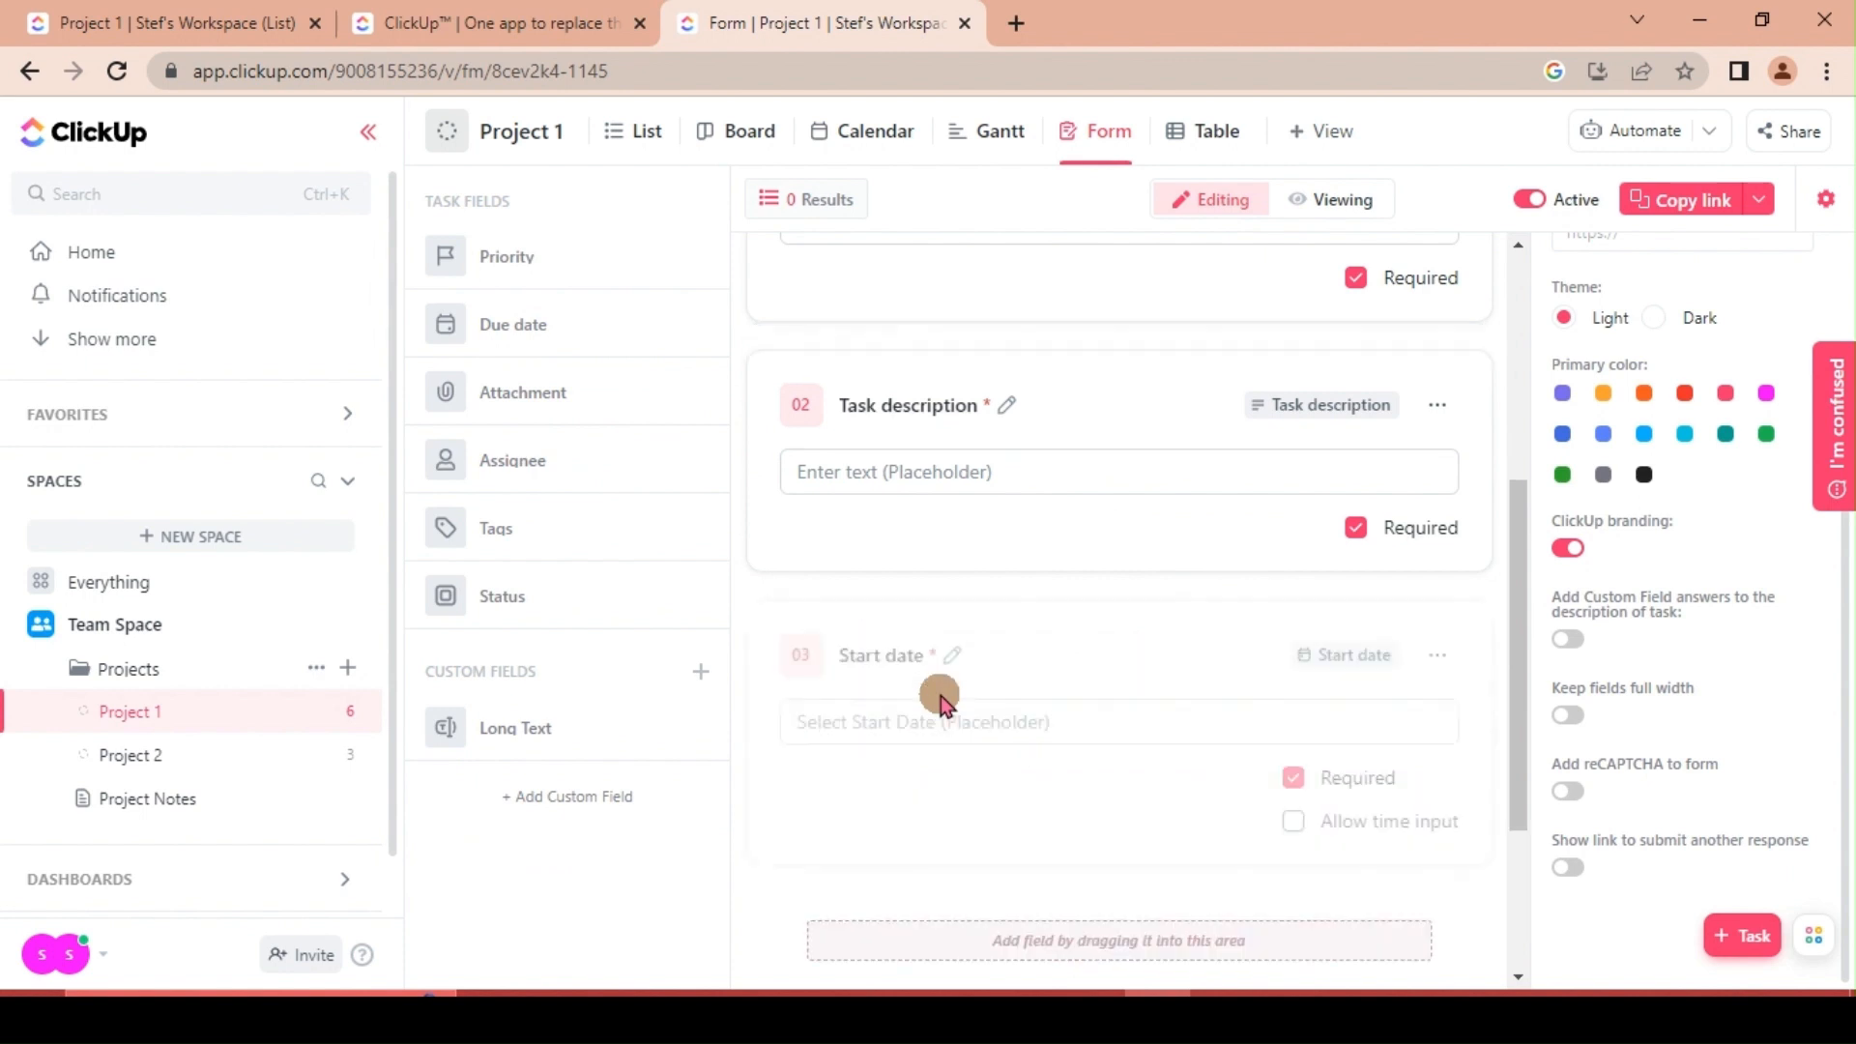
scroll(947, 721, down, 3)
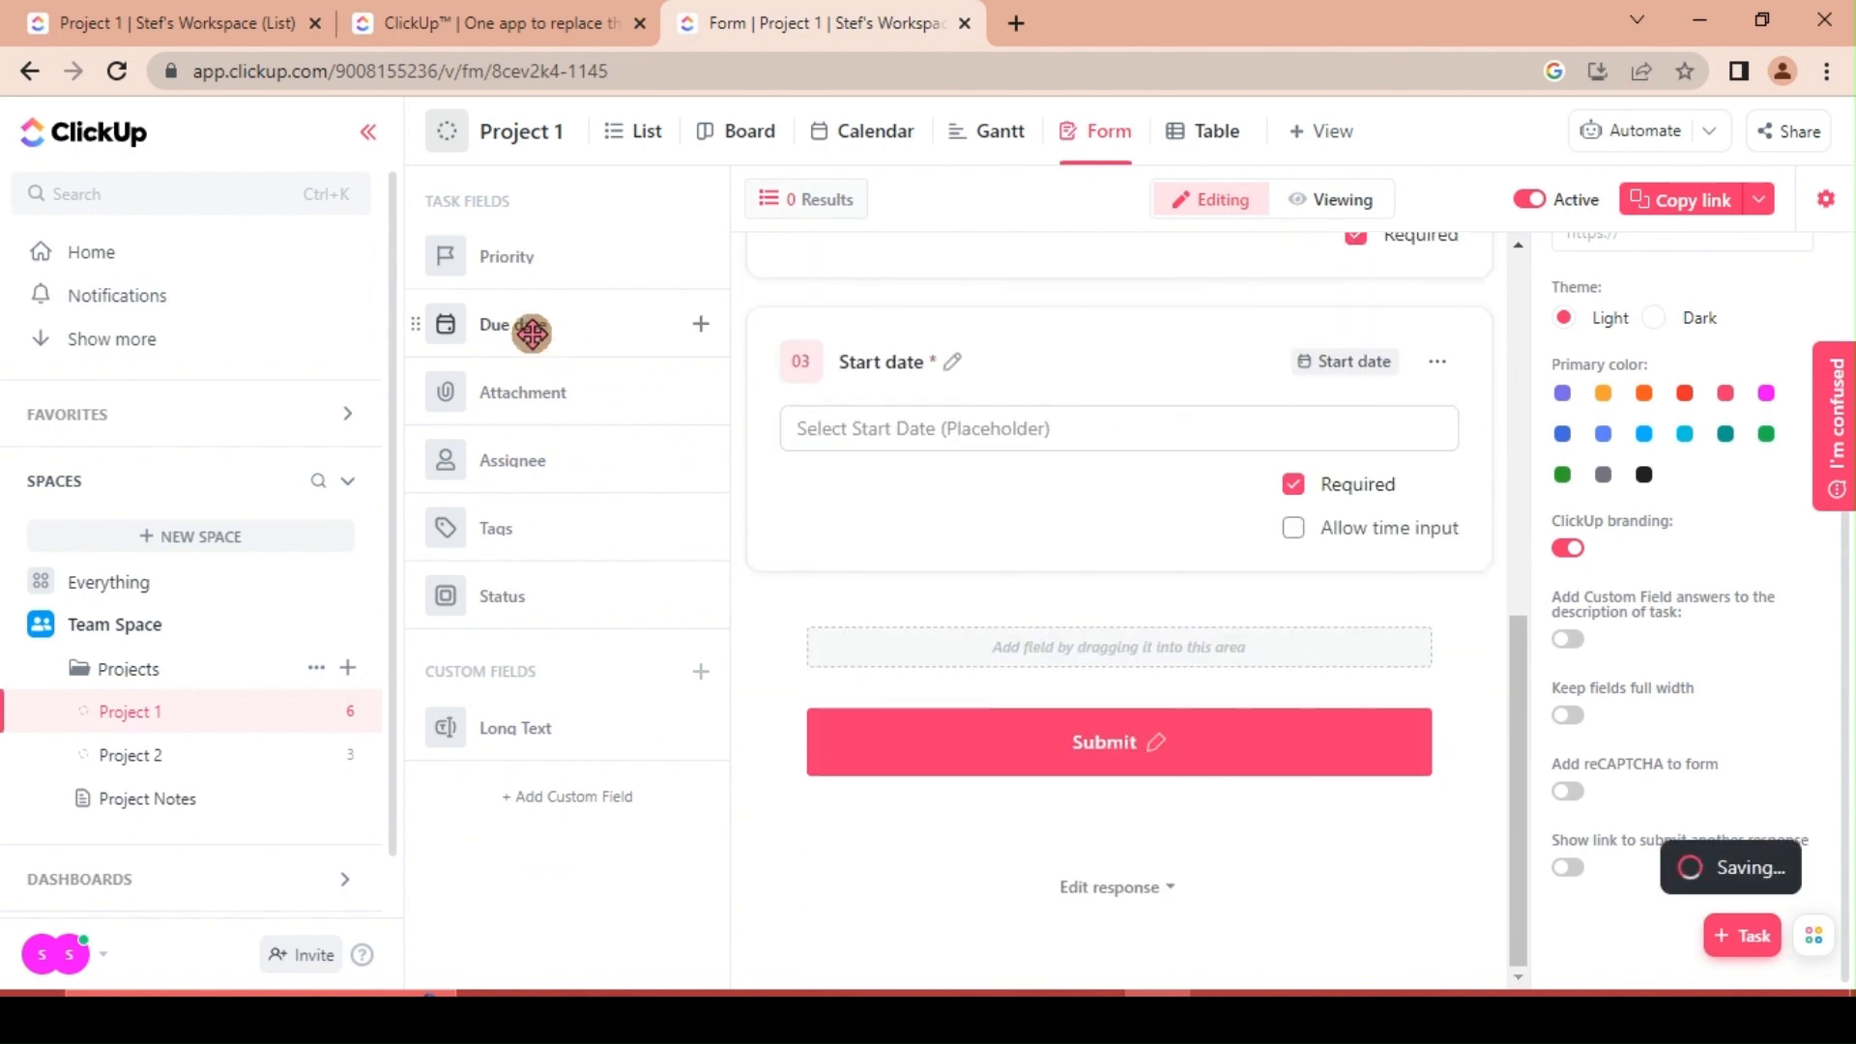
drag(533, 333, 963, 708)
scroll(963, 708, down, 3)
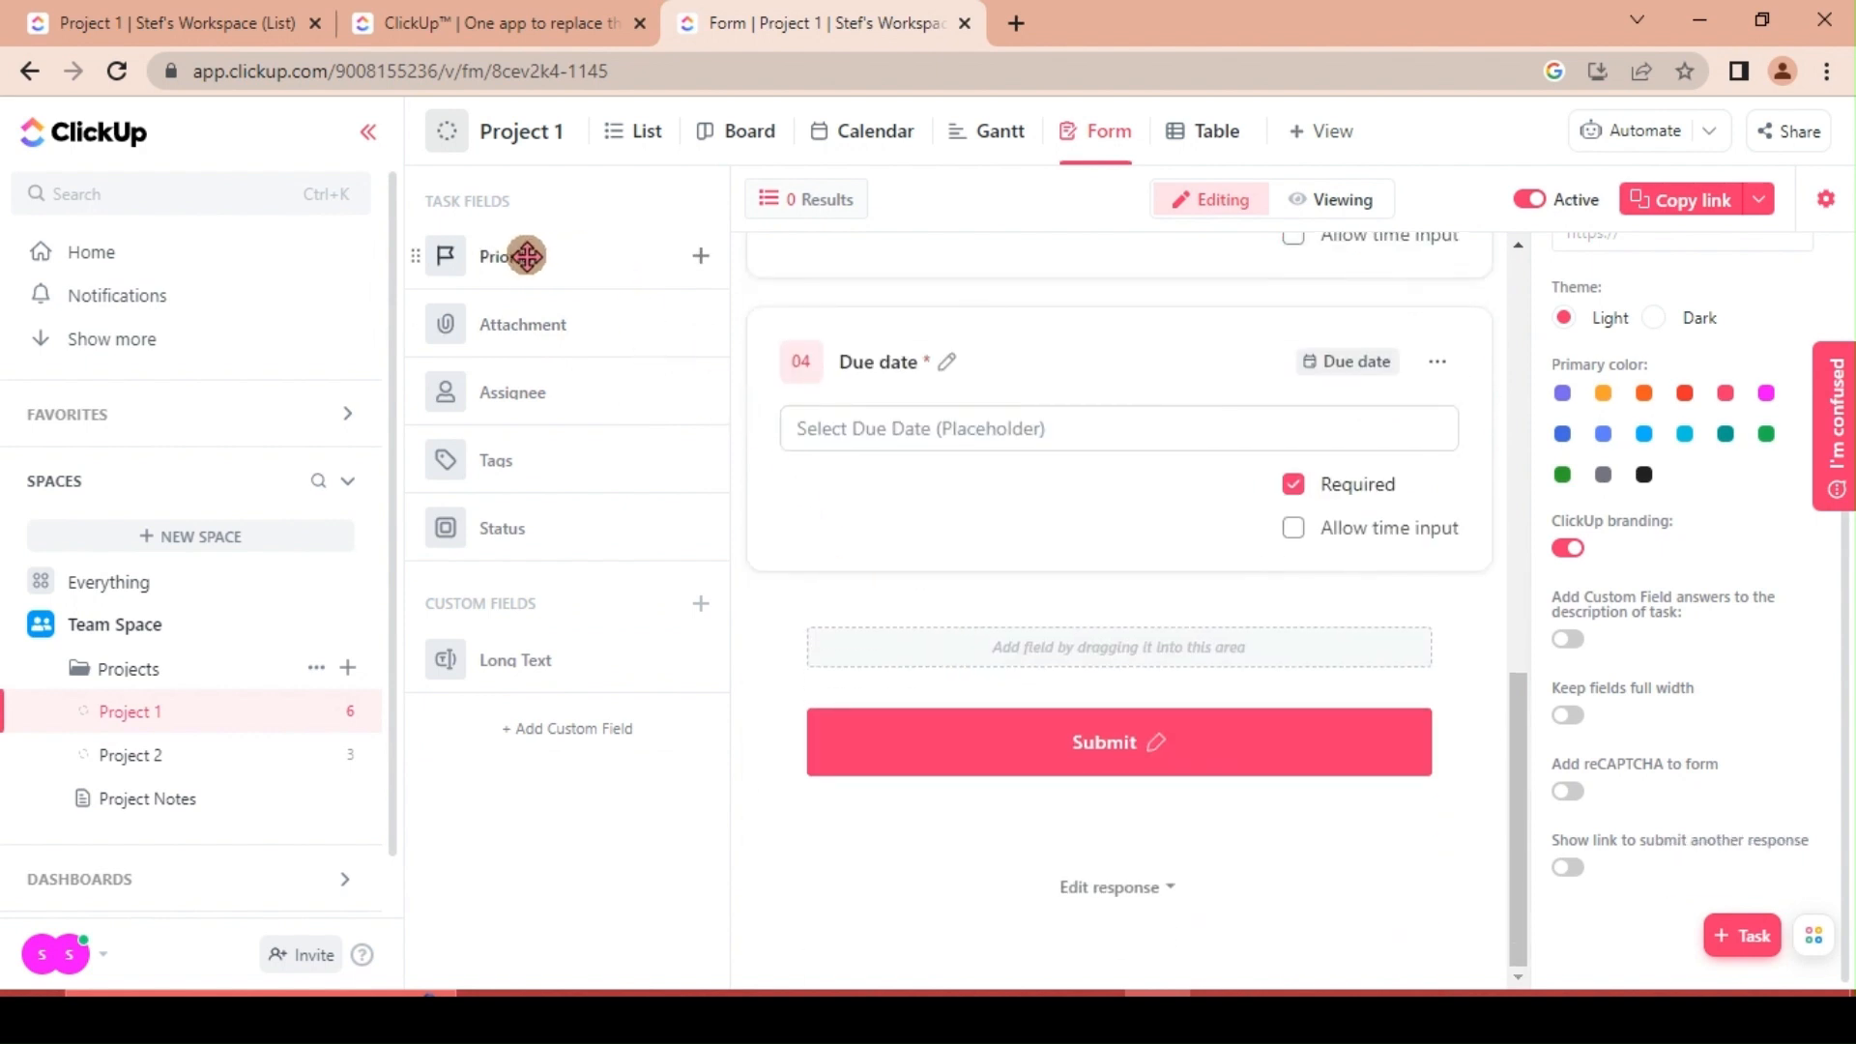
- Add the Priority and Status fields to the form below Due date
drag(522, 259, 926, 716)
scroll(966, 788, down, 3)
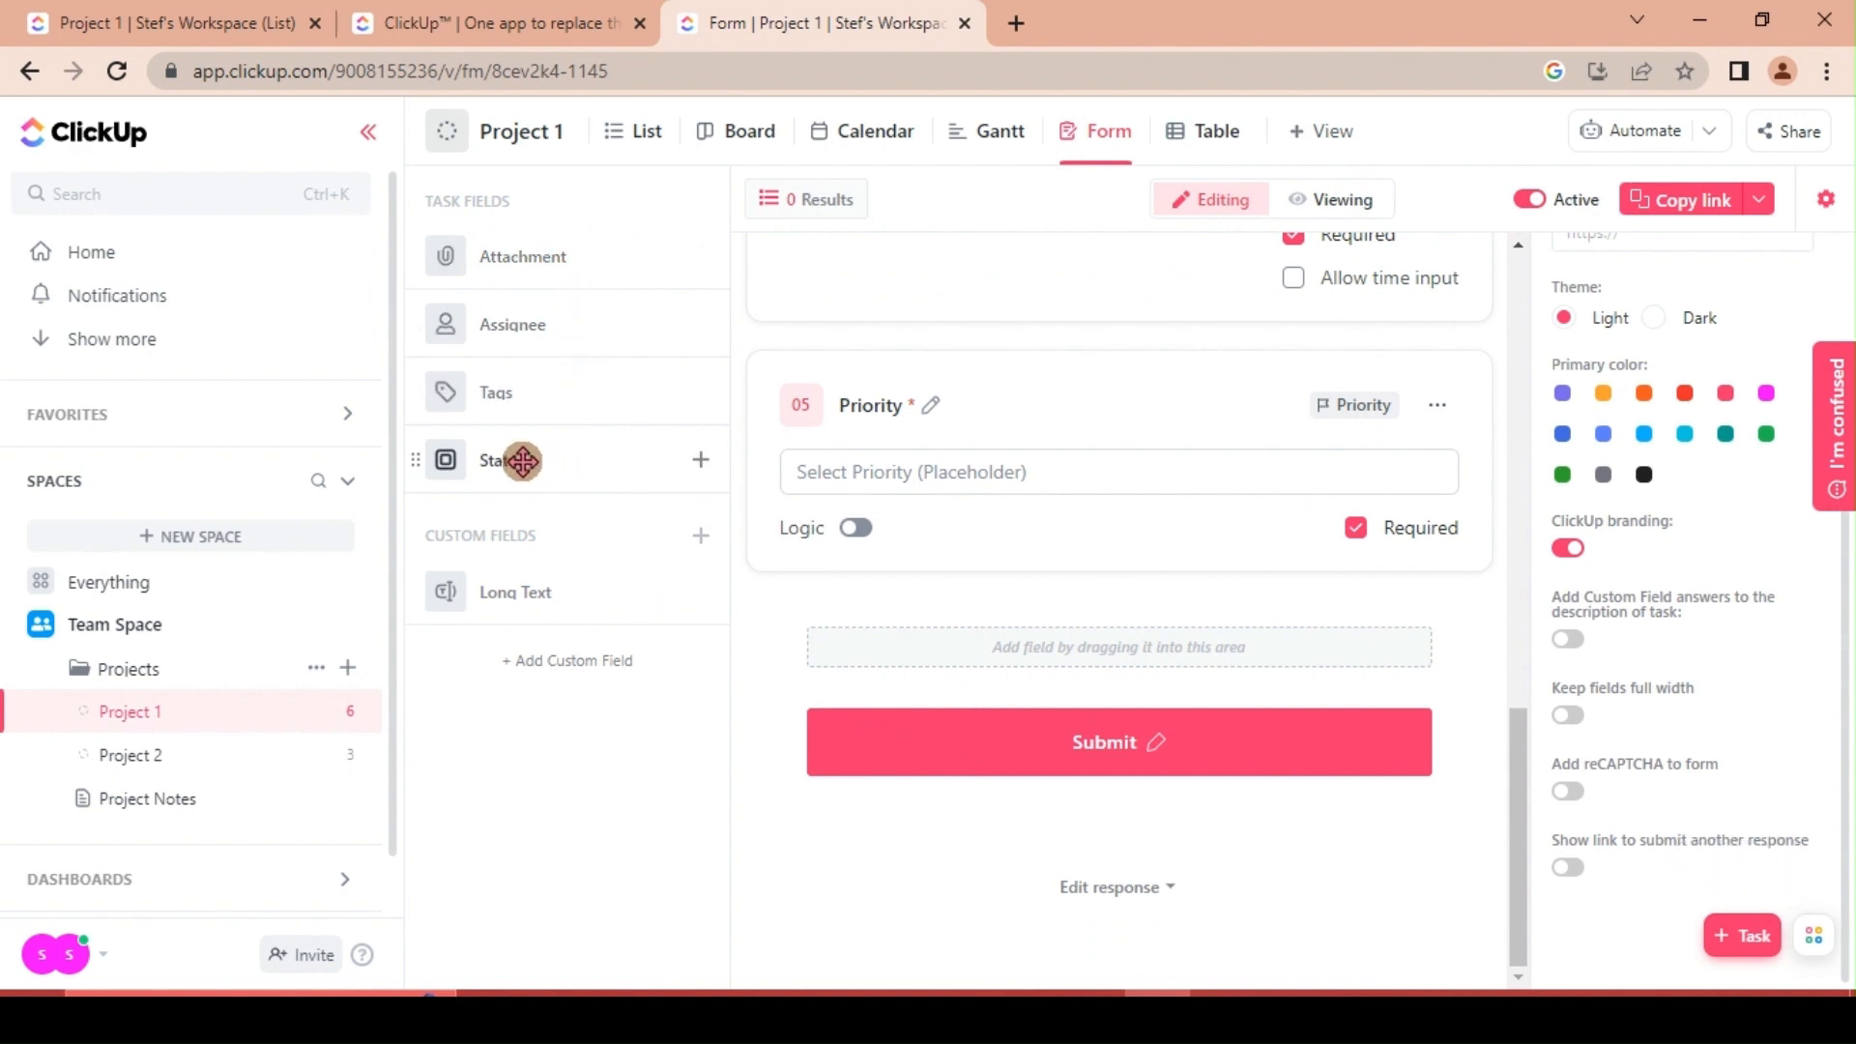
drag(520, 464, 897, 685)
scroll(942, 700, down, 2)
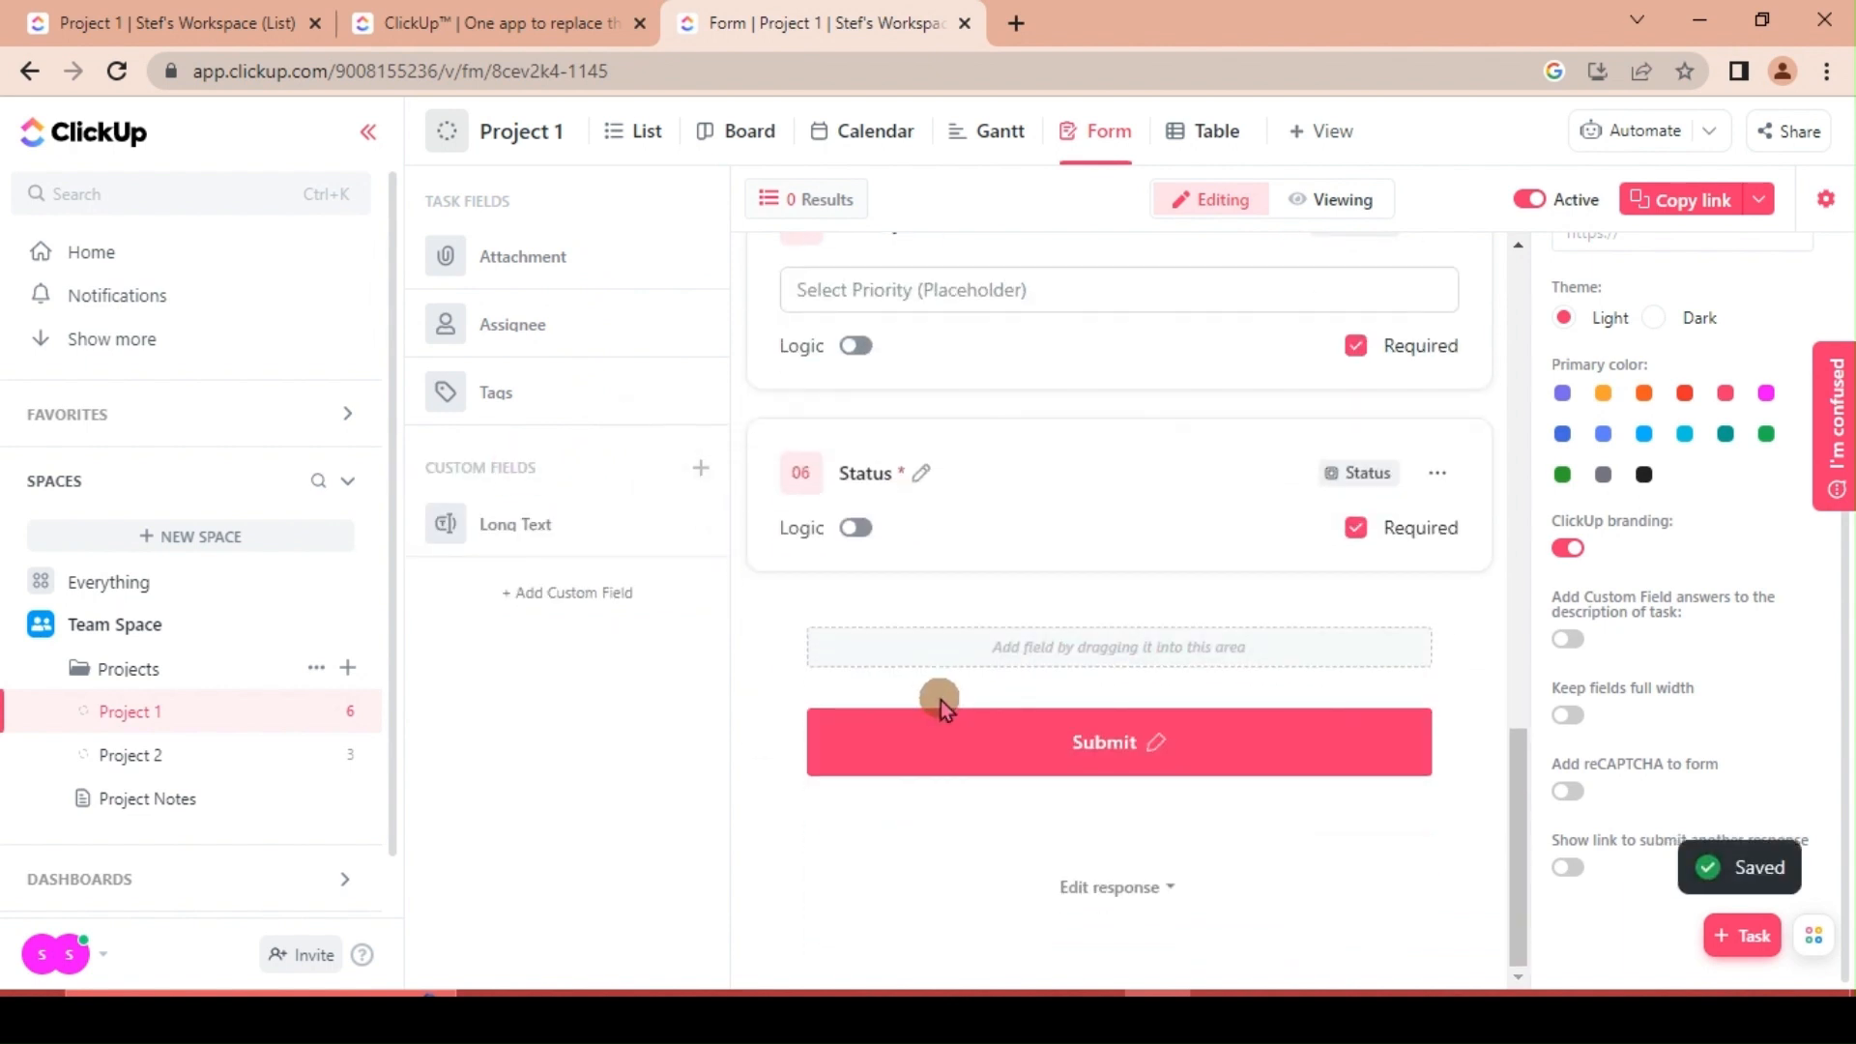
- Examine the field types available for creating a custom field, from Dropdown to Relationship, and close the dialog without creating one
click(561, 604)
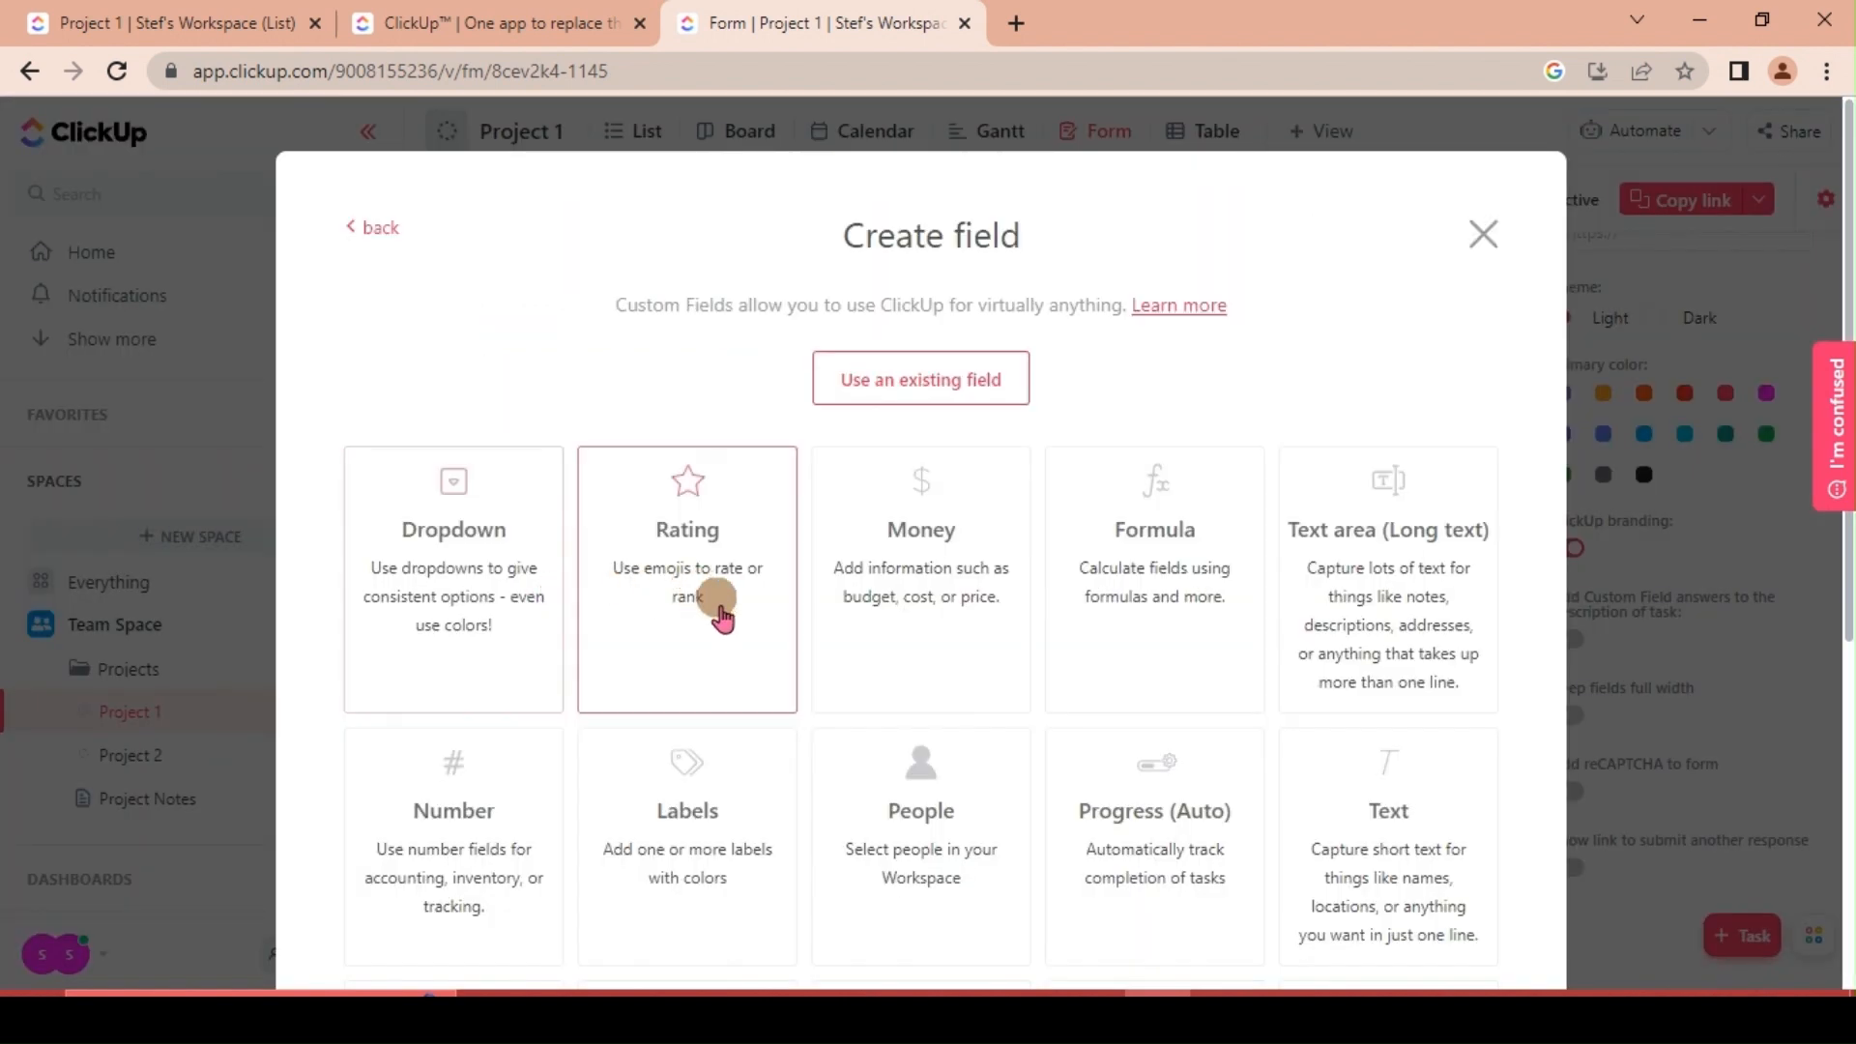
scroll(677, 580, down, 2)
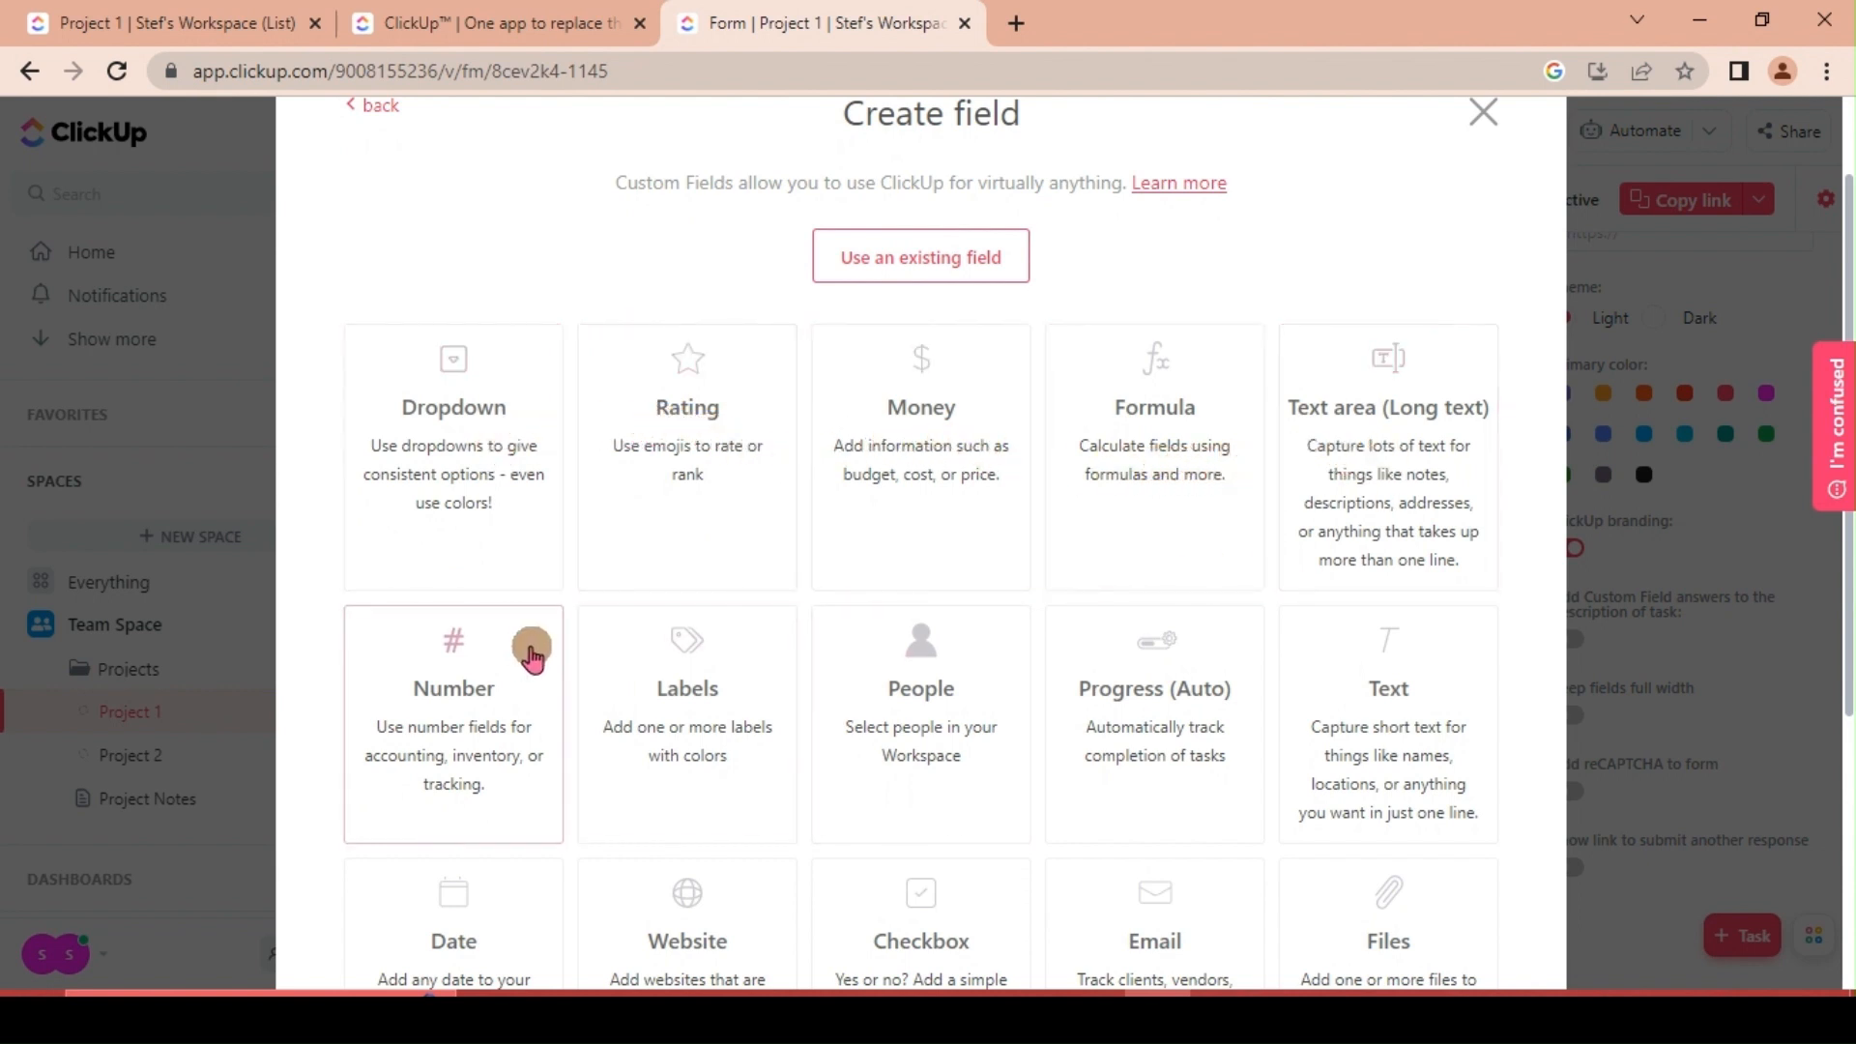
scroll(489, 744, down, 2)
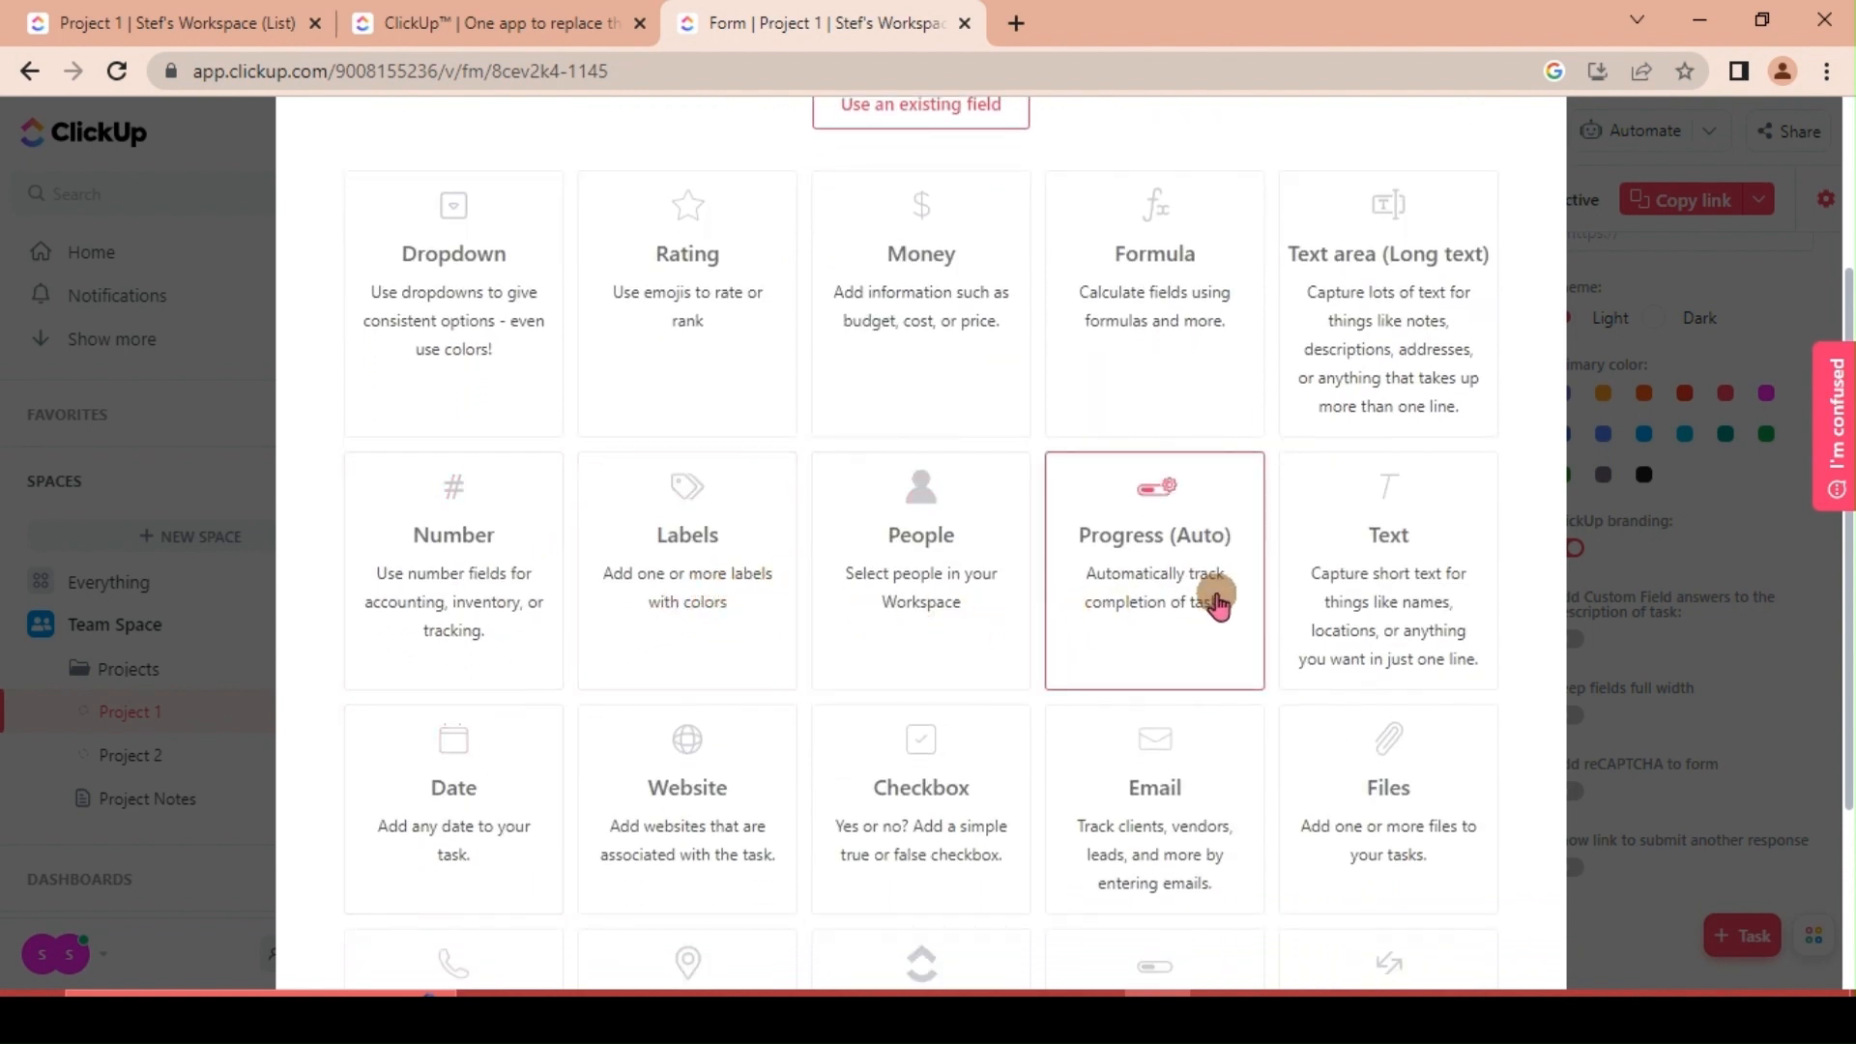
scroll(1296, 706, down, 2)
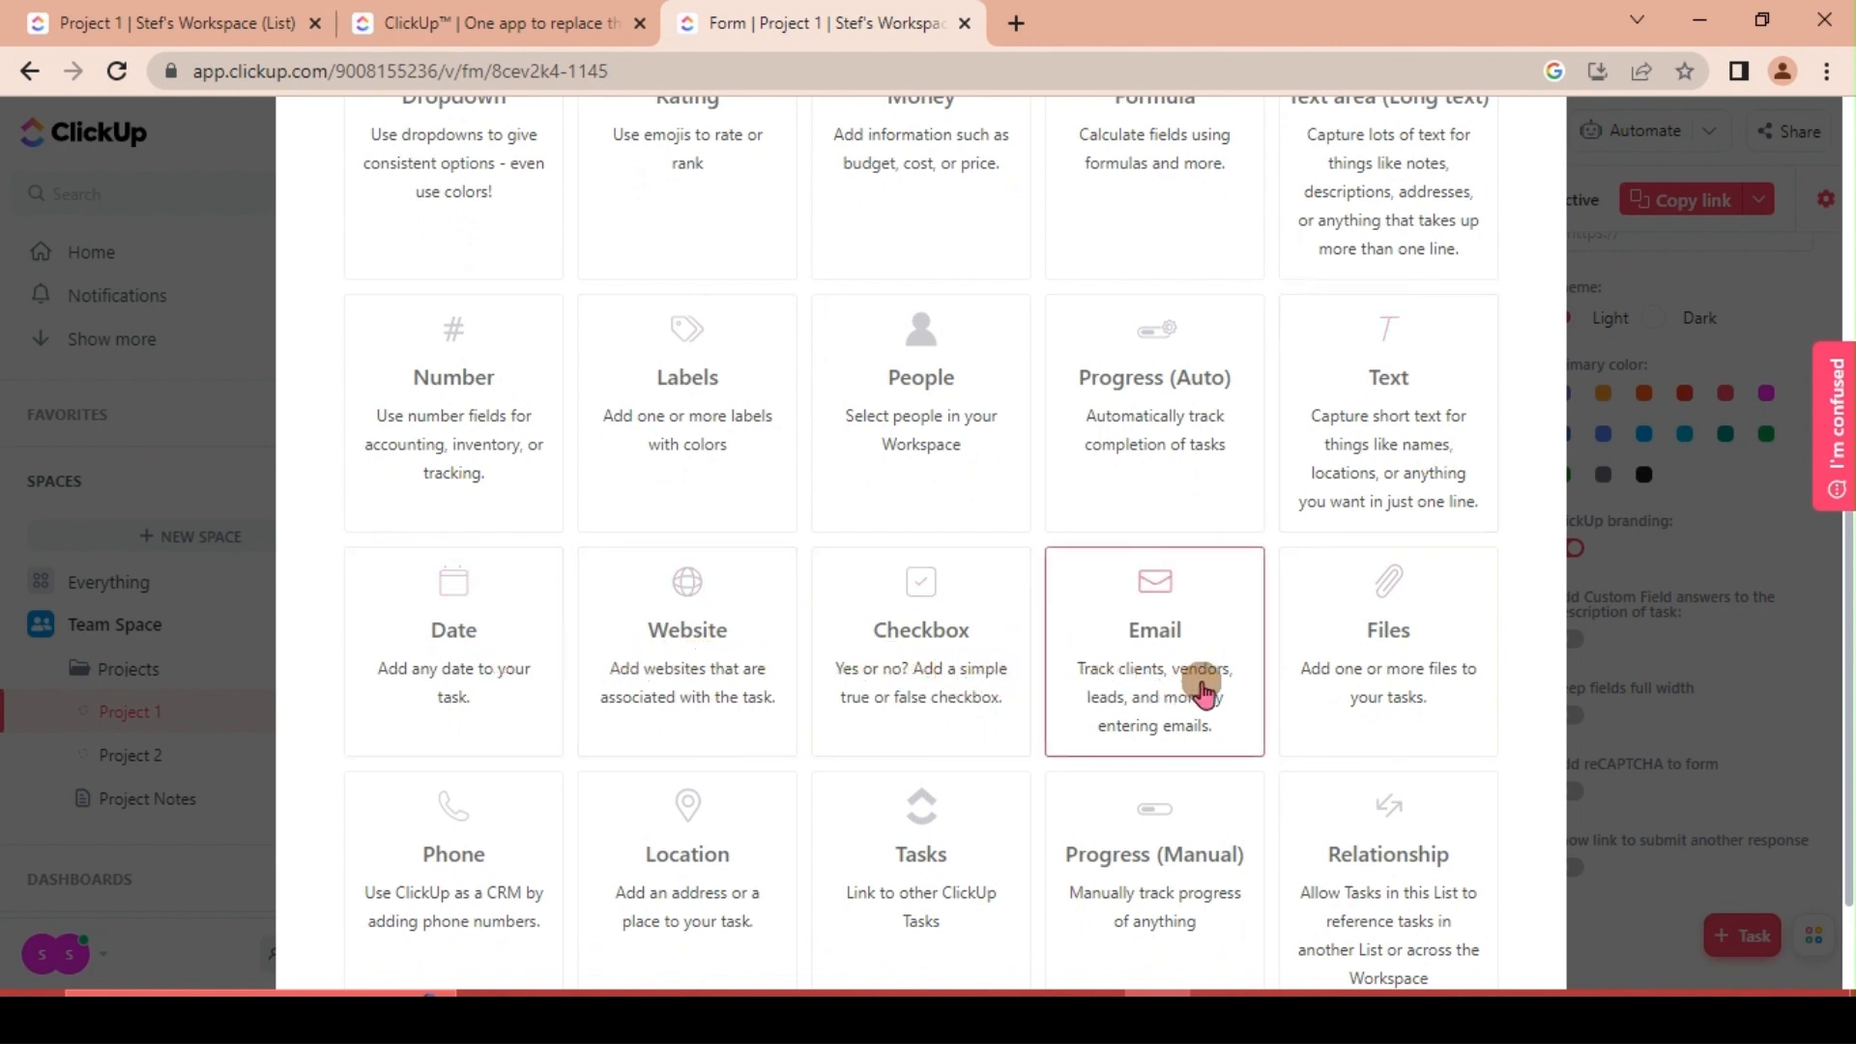
scroll(1402, 701, down, 2)
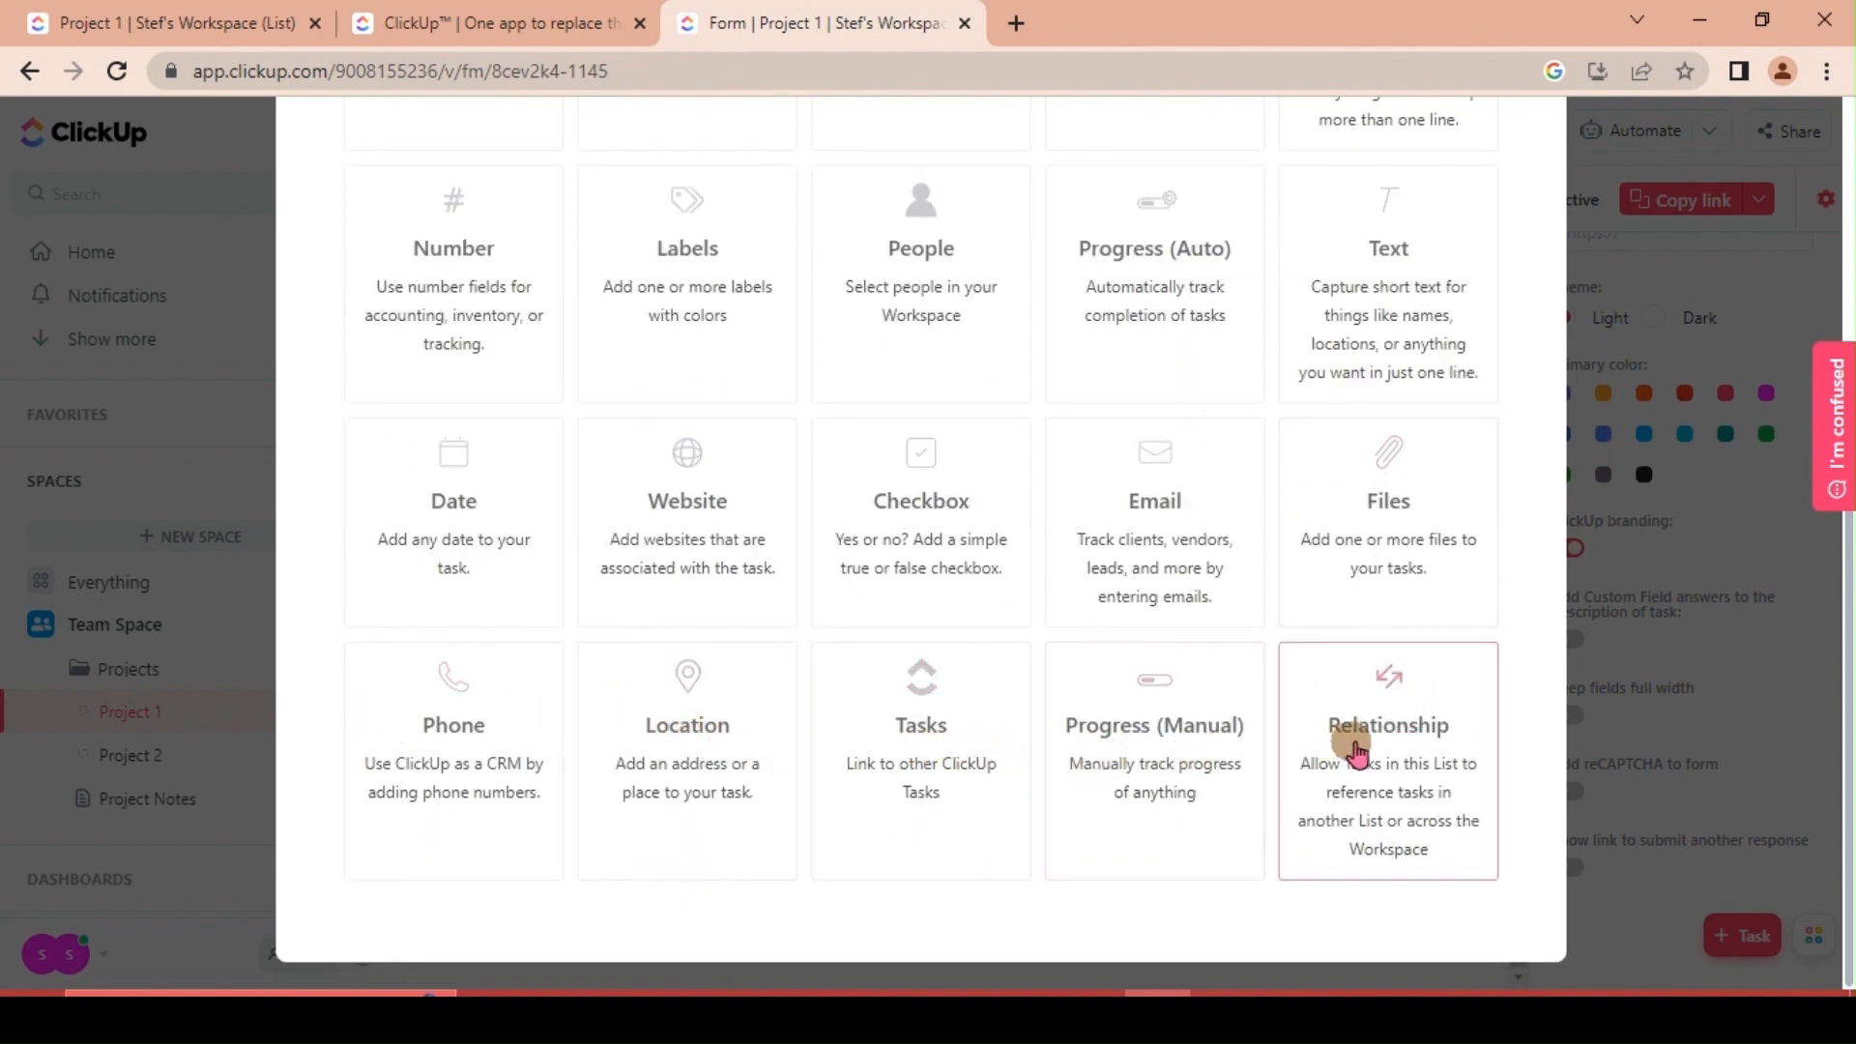
scroll(1382, 527, up, 5)
scroll(1285, 713, down, 3)
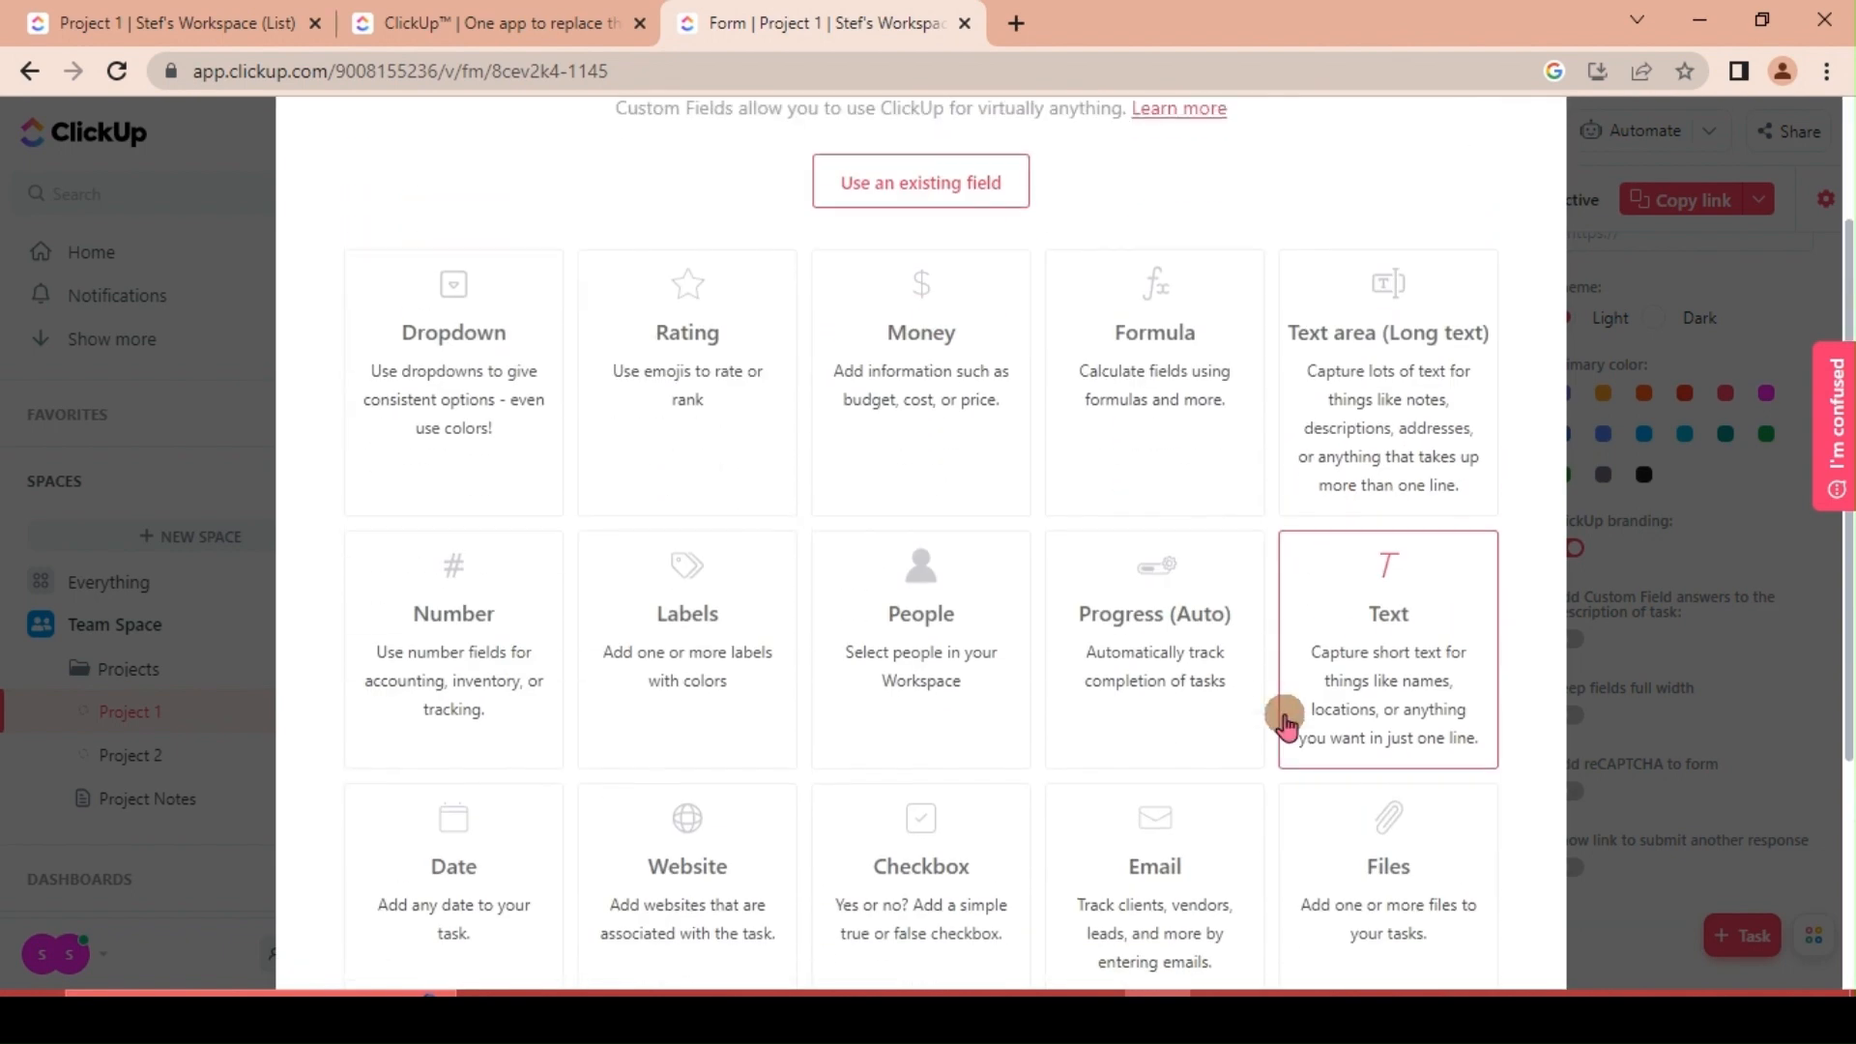
scroll(1080, 561, up, 3)
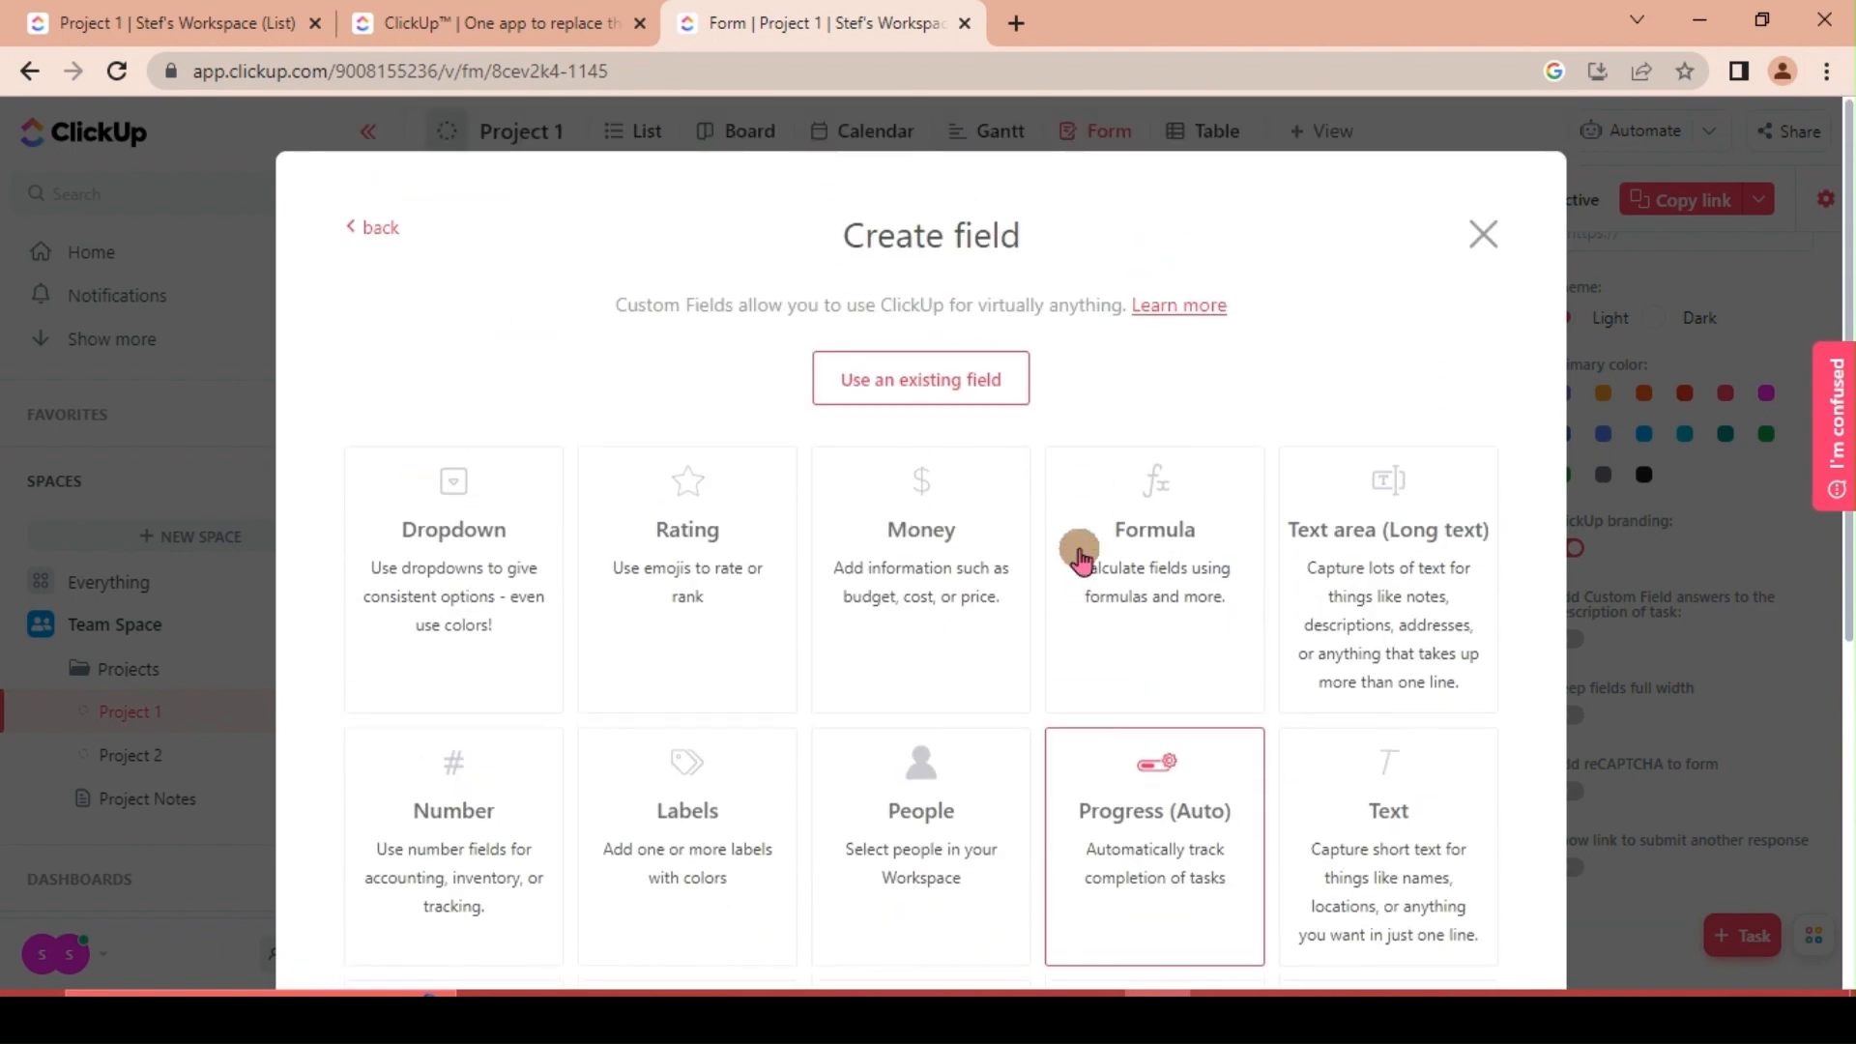
click(1484, 234)
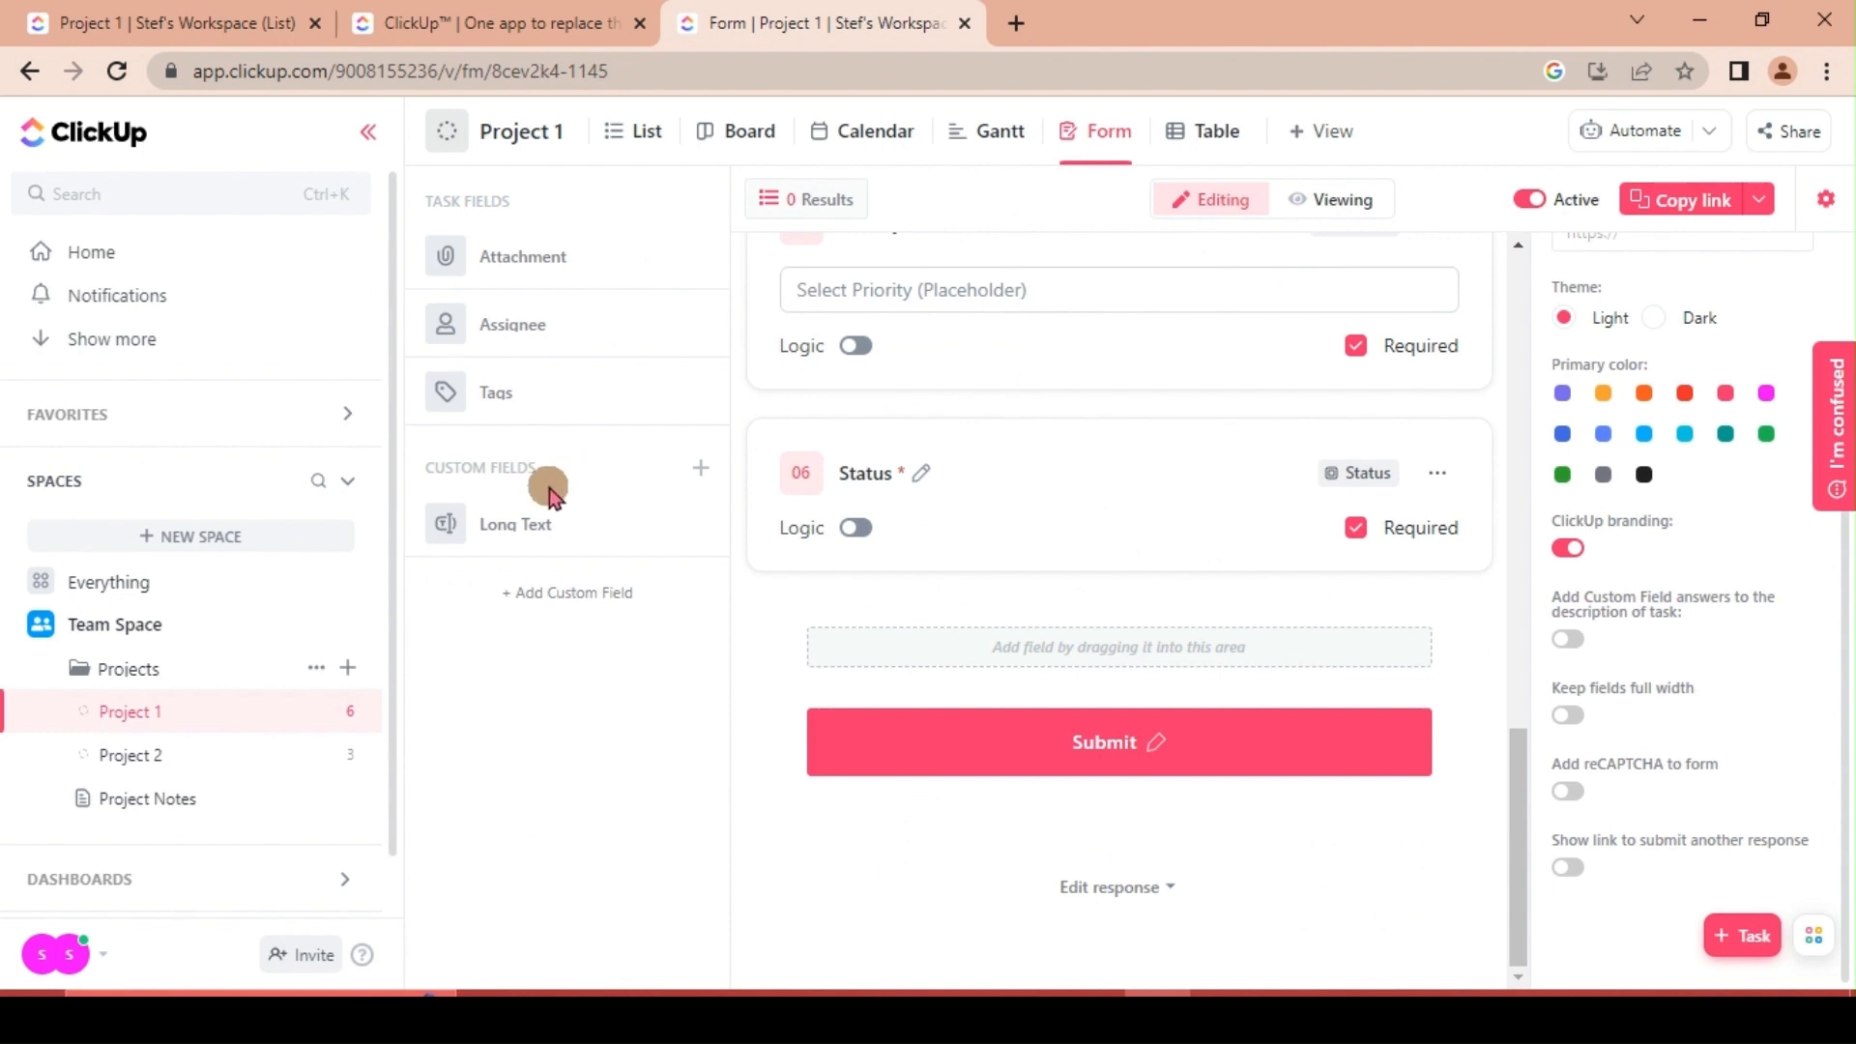
- Add the existing Long Text custom field to the form below Status
drag(526, 522, 945, 682)
scroll(1103, 735, down, 2)
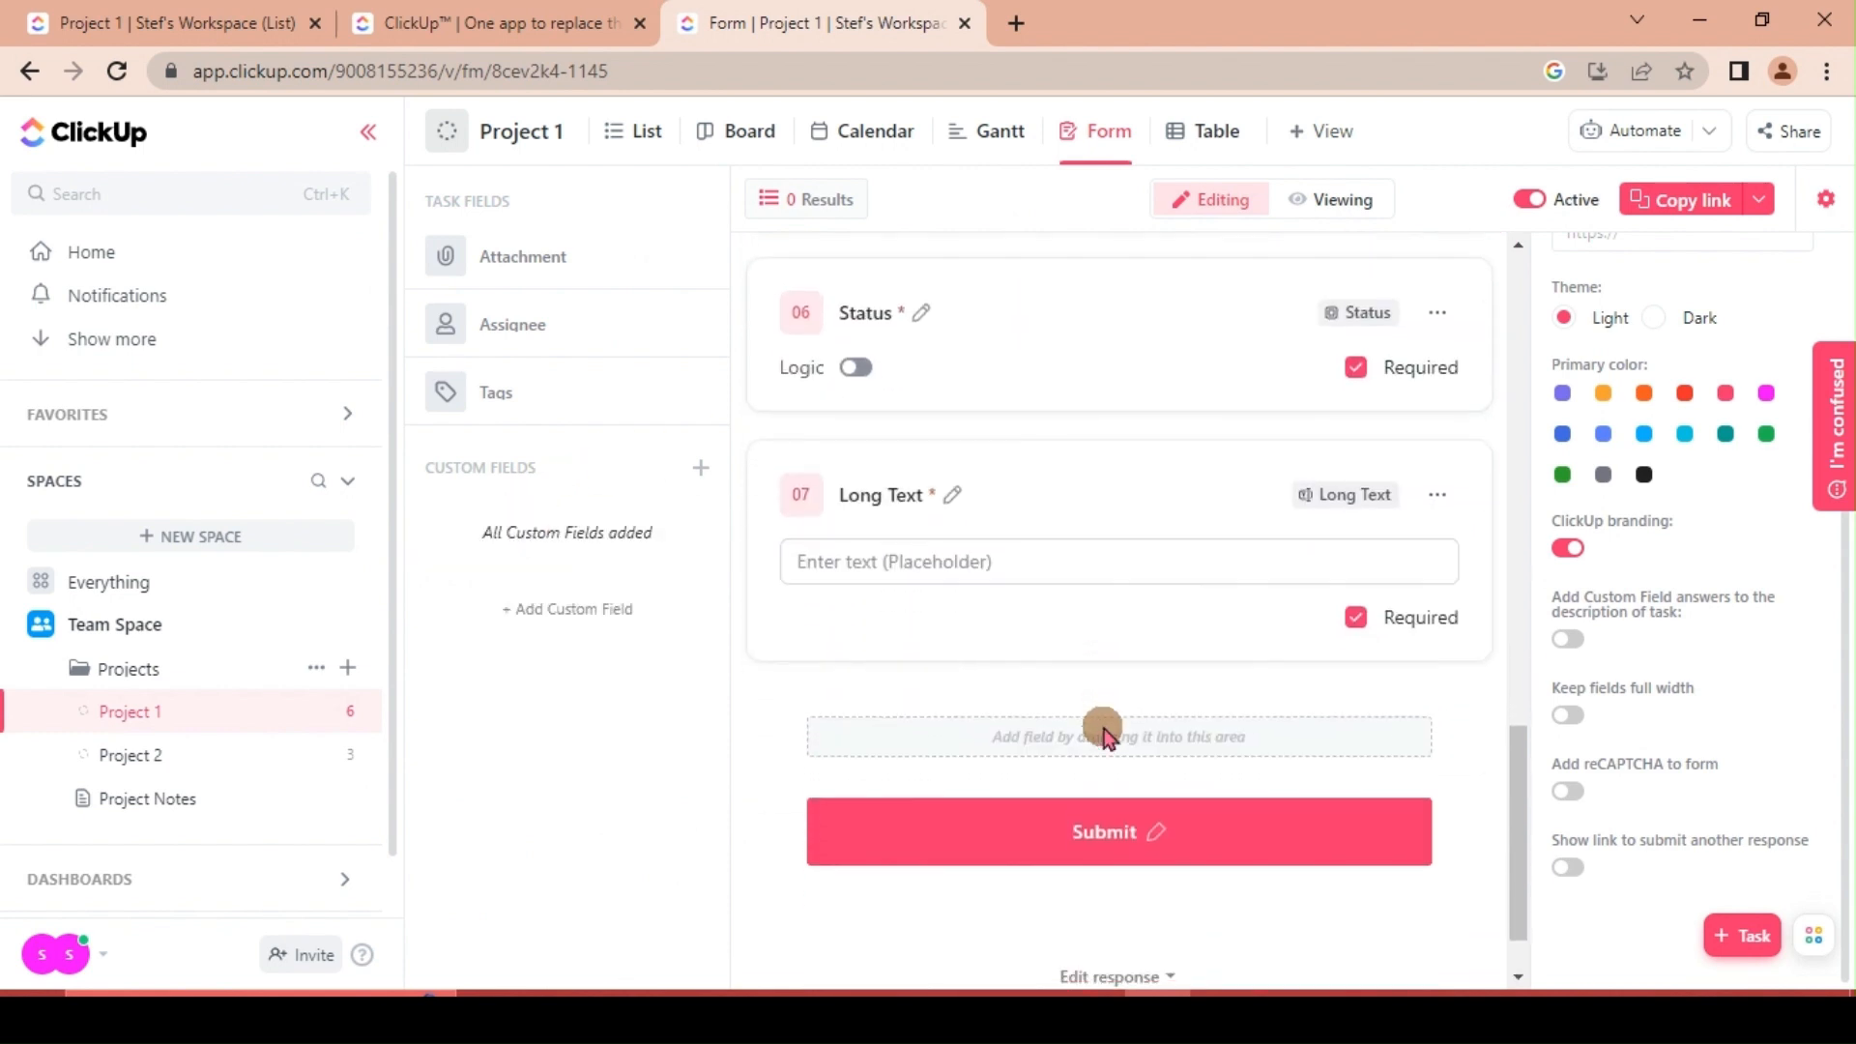
- Make the Long Text field optional on the form
click(1358, 619)
scroll(1112, 616, up, 1)
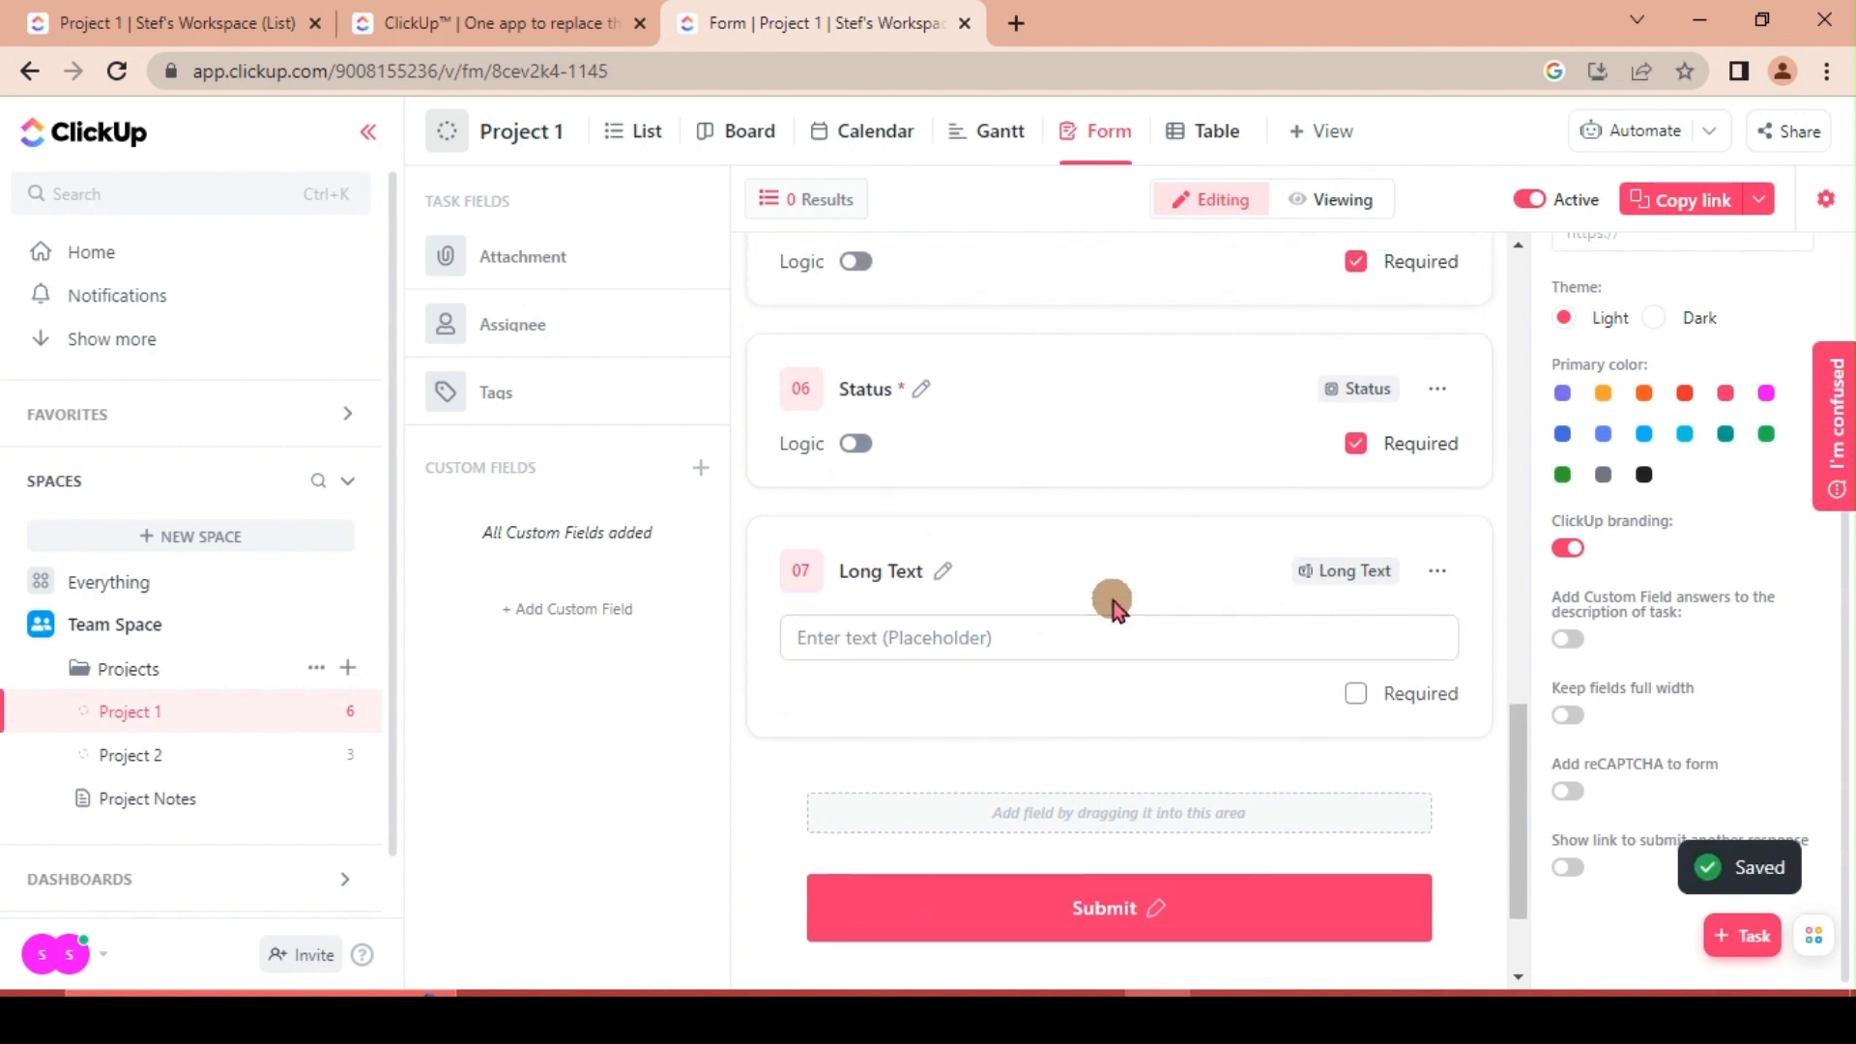
- Replace the form's title with "What video are we going to create?"
scroll(1035, 671, up, 10)
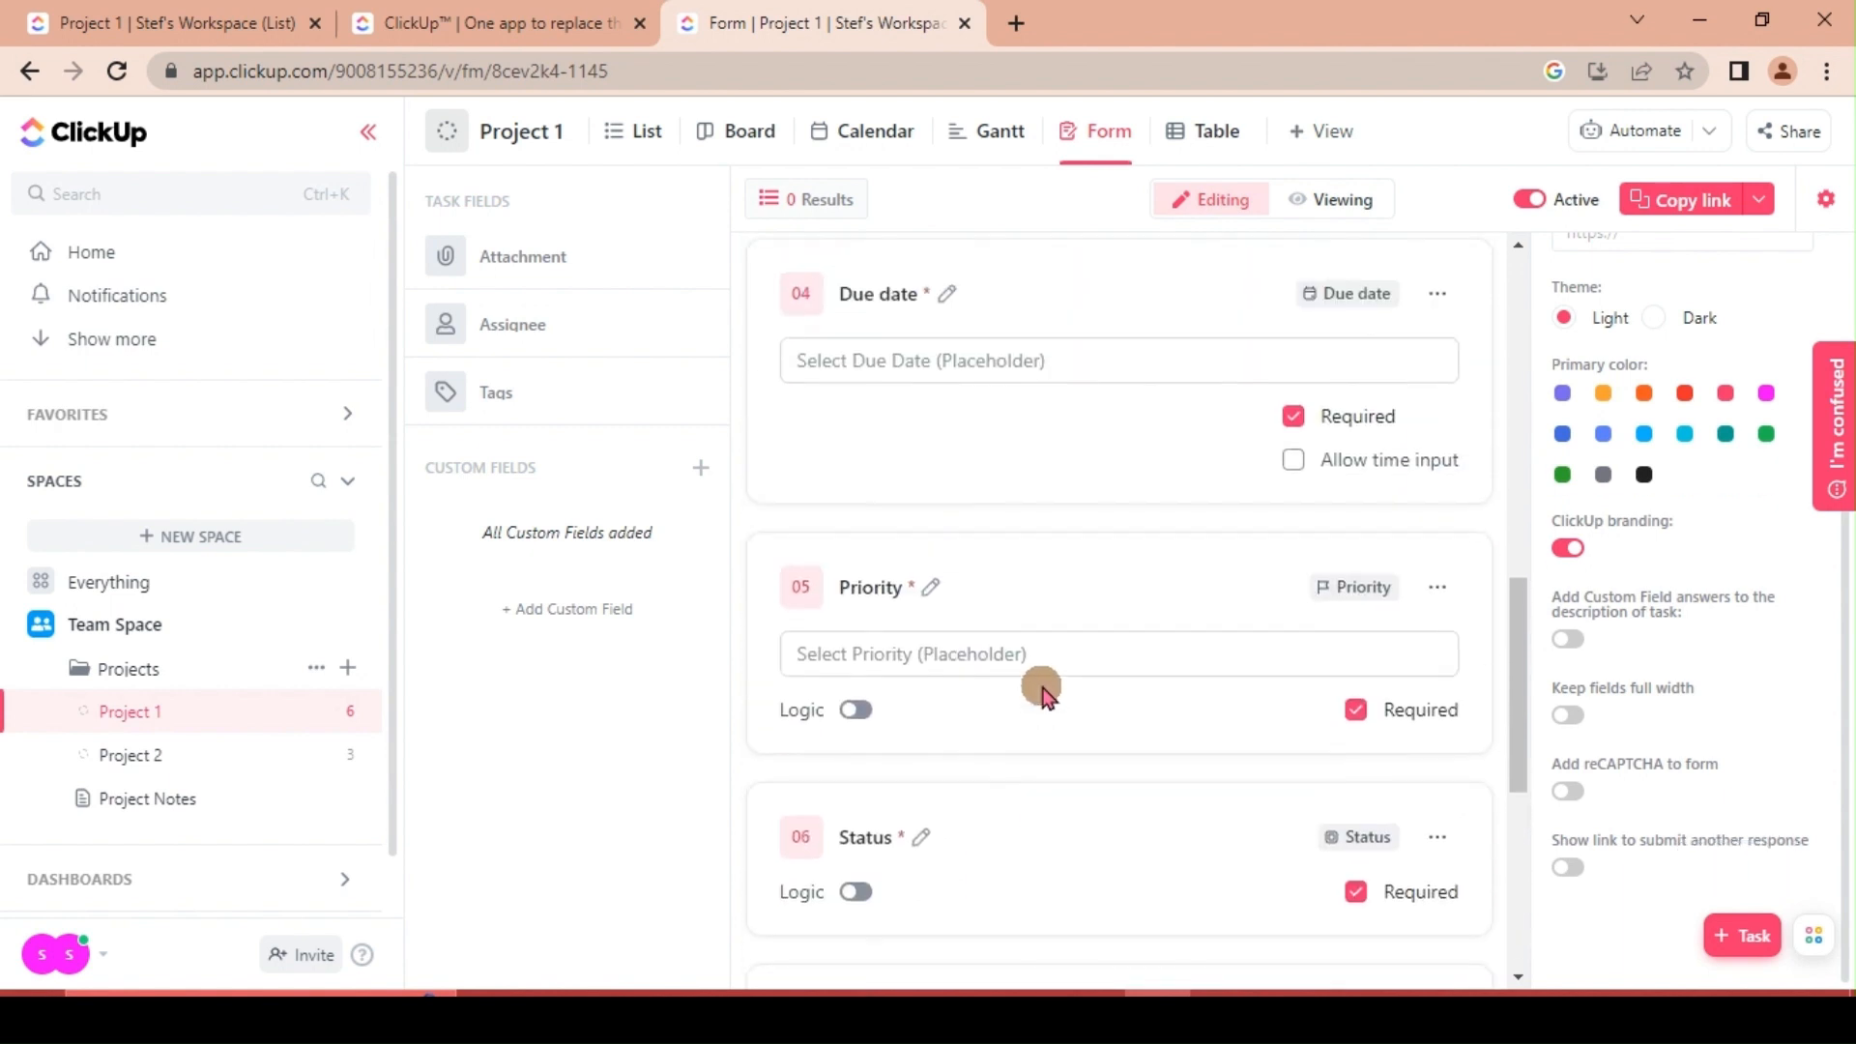
scroll(1041, 686, up, 4)
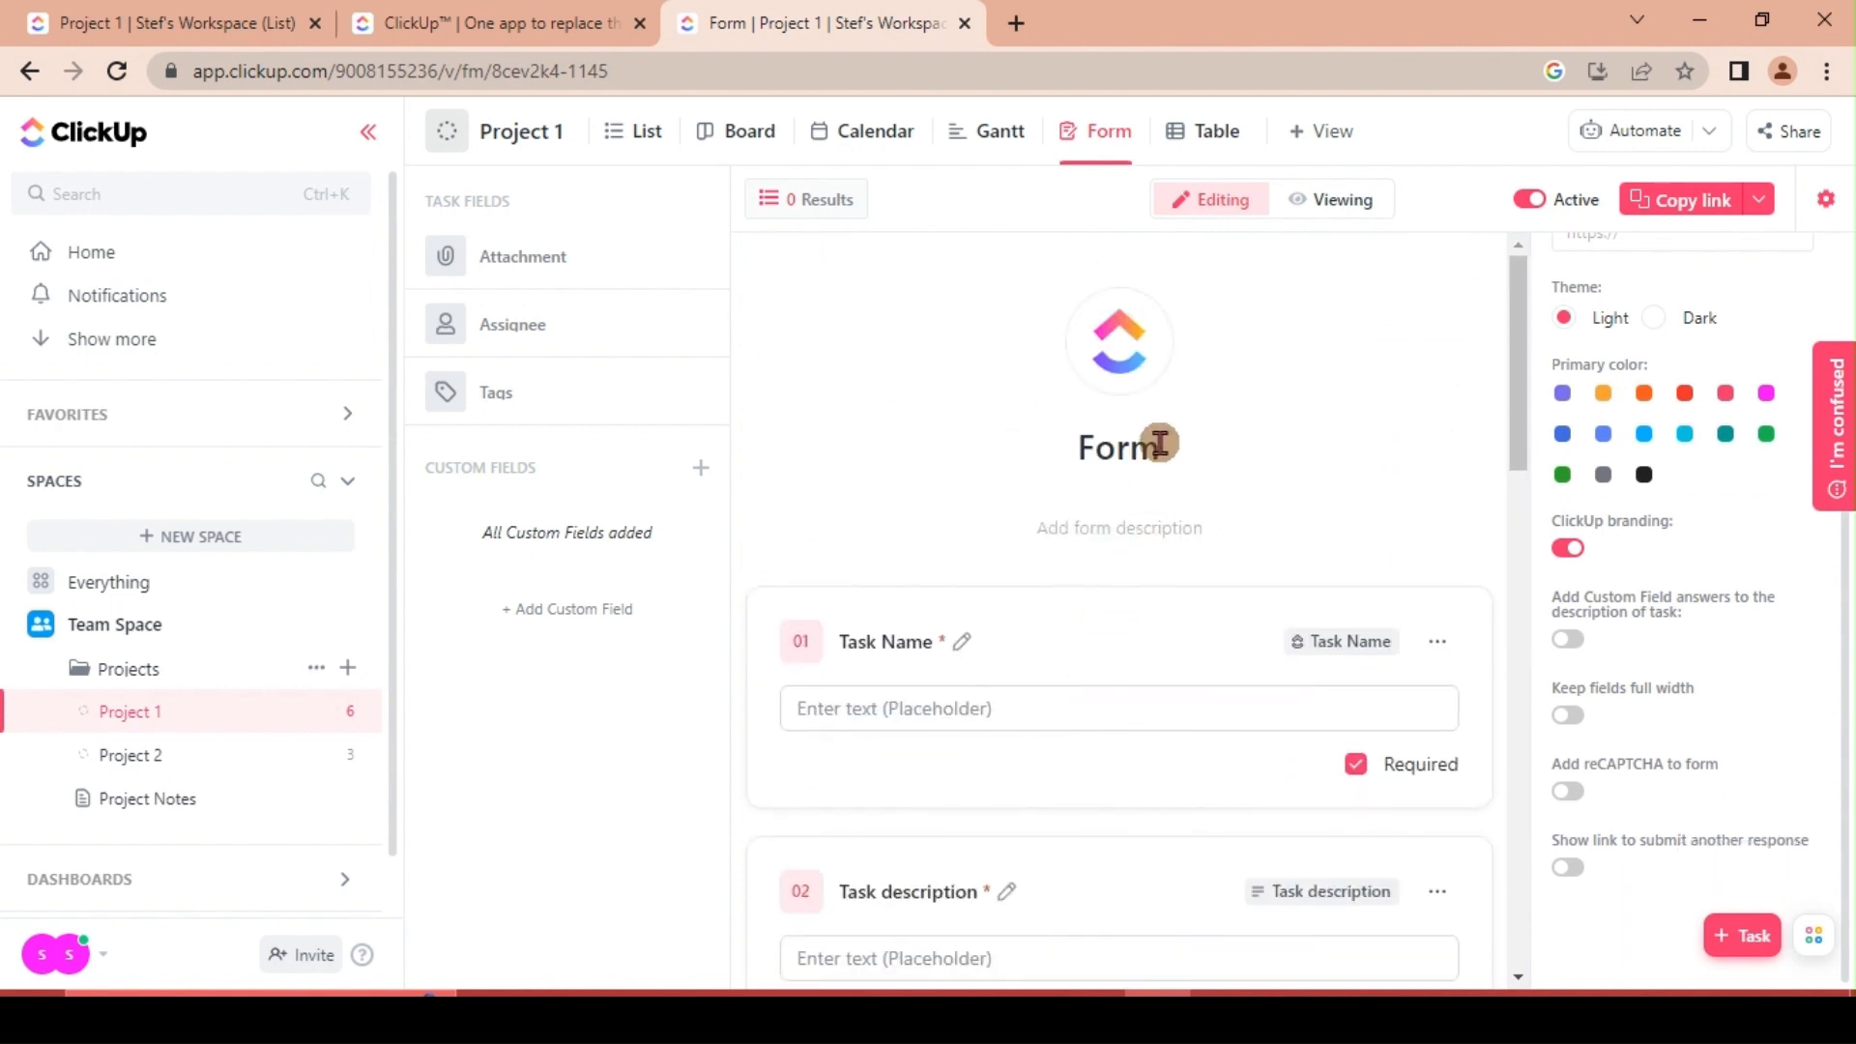
drag(1160, 444, 1077, 450)
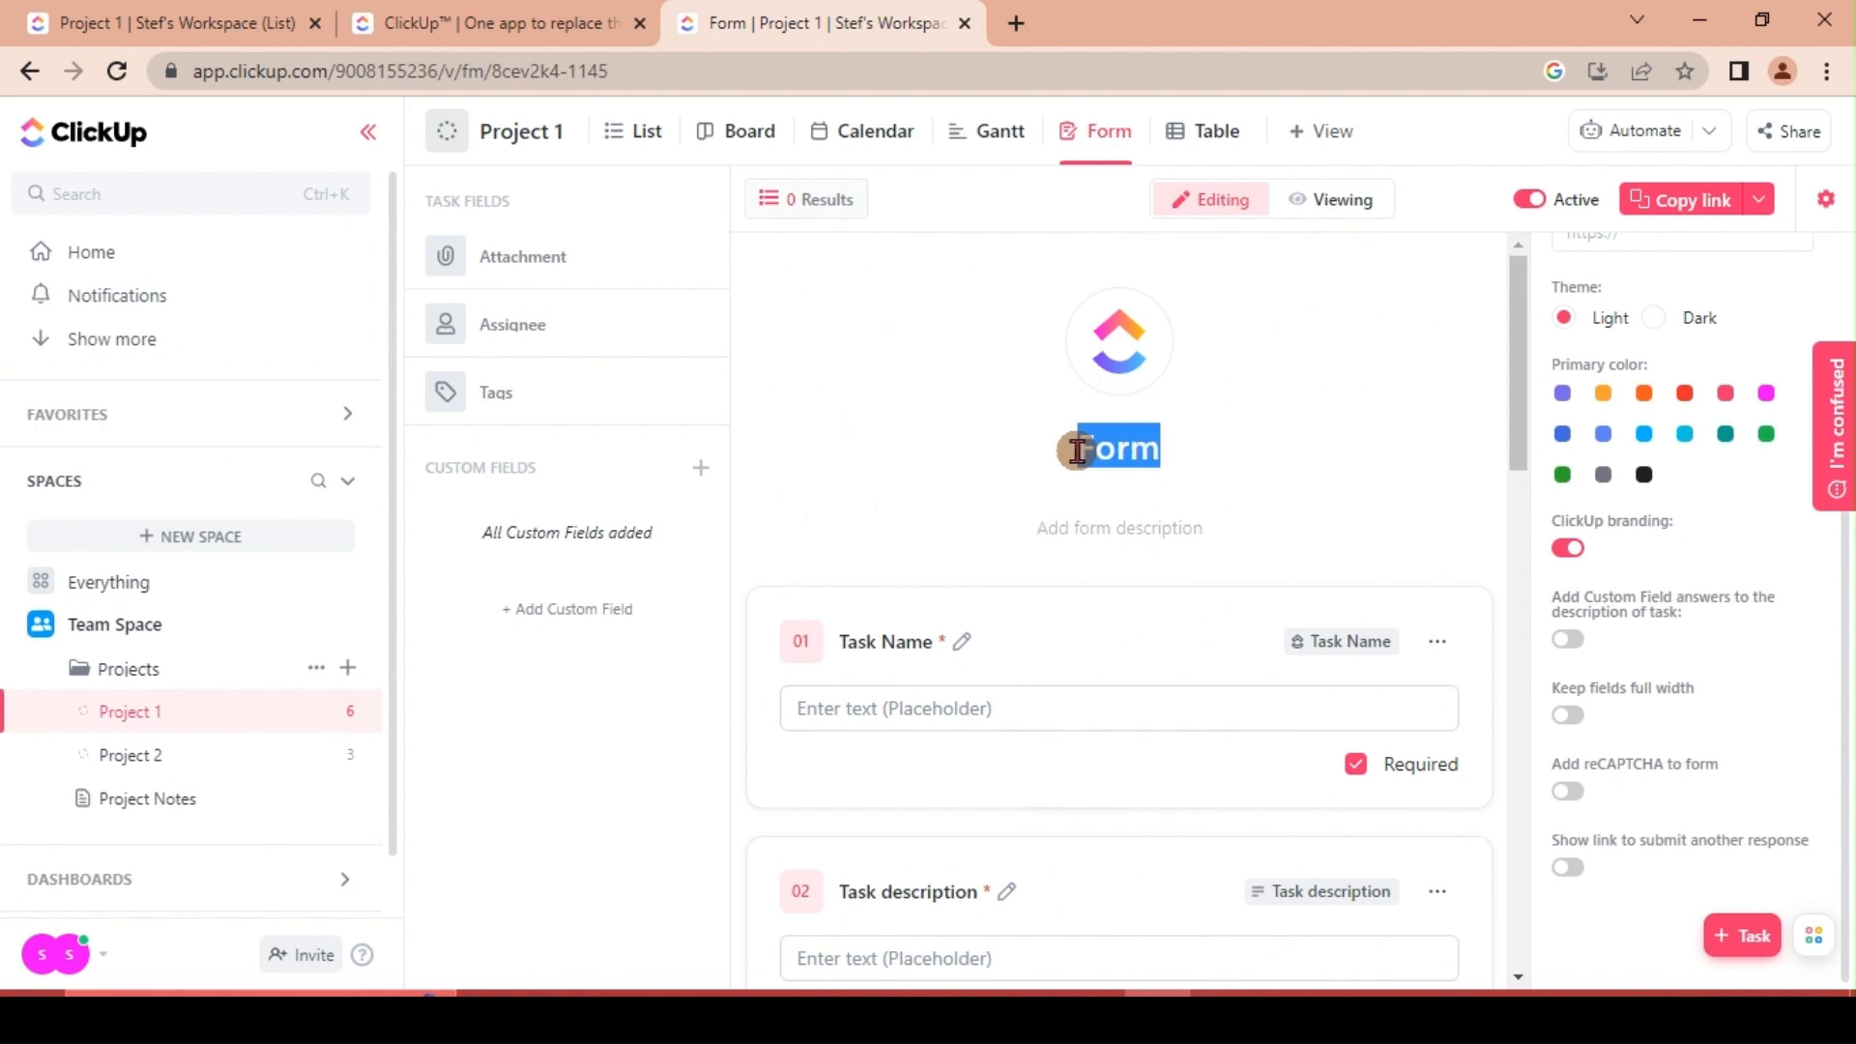
key(BackSpace)
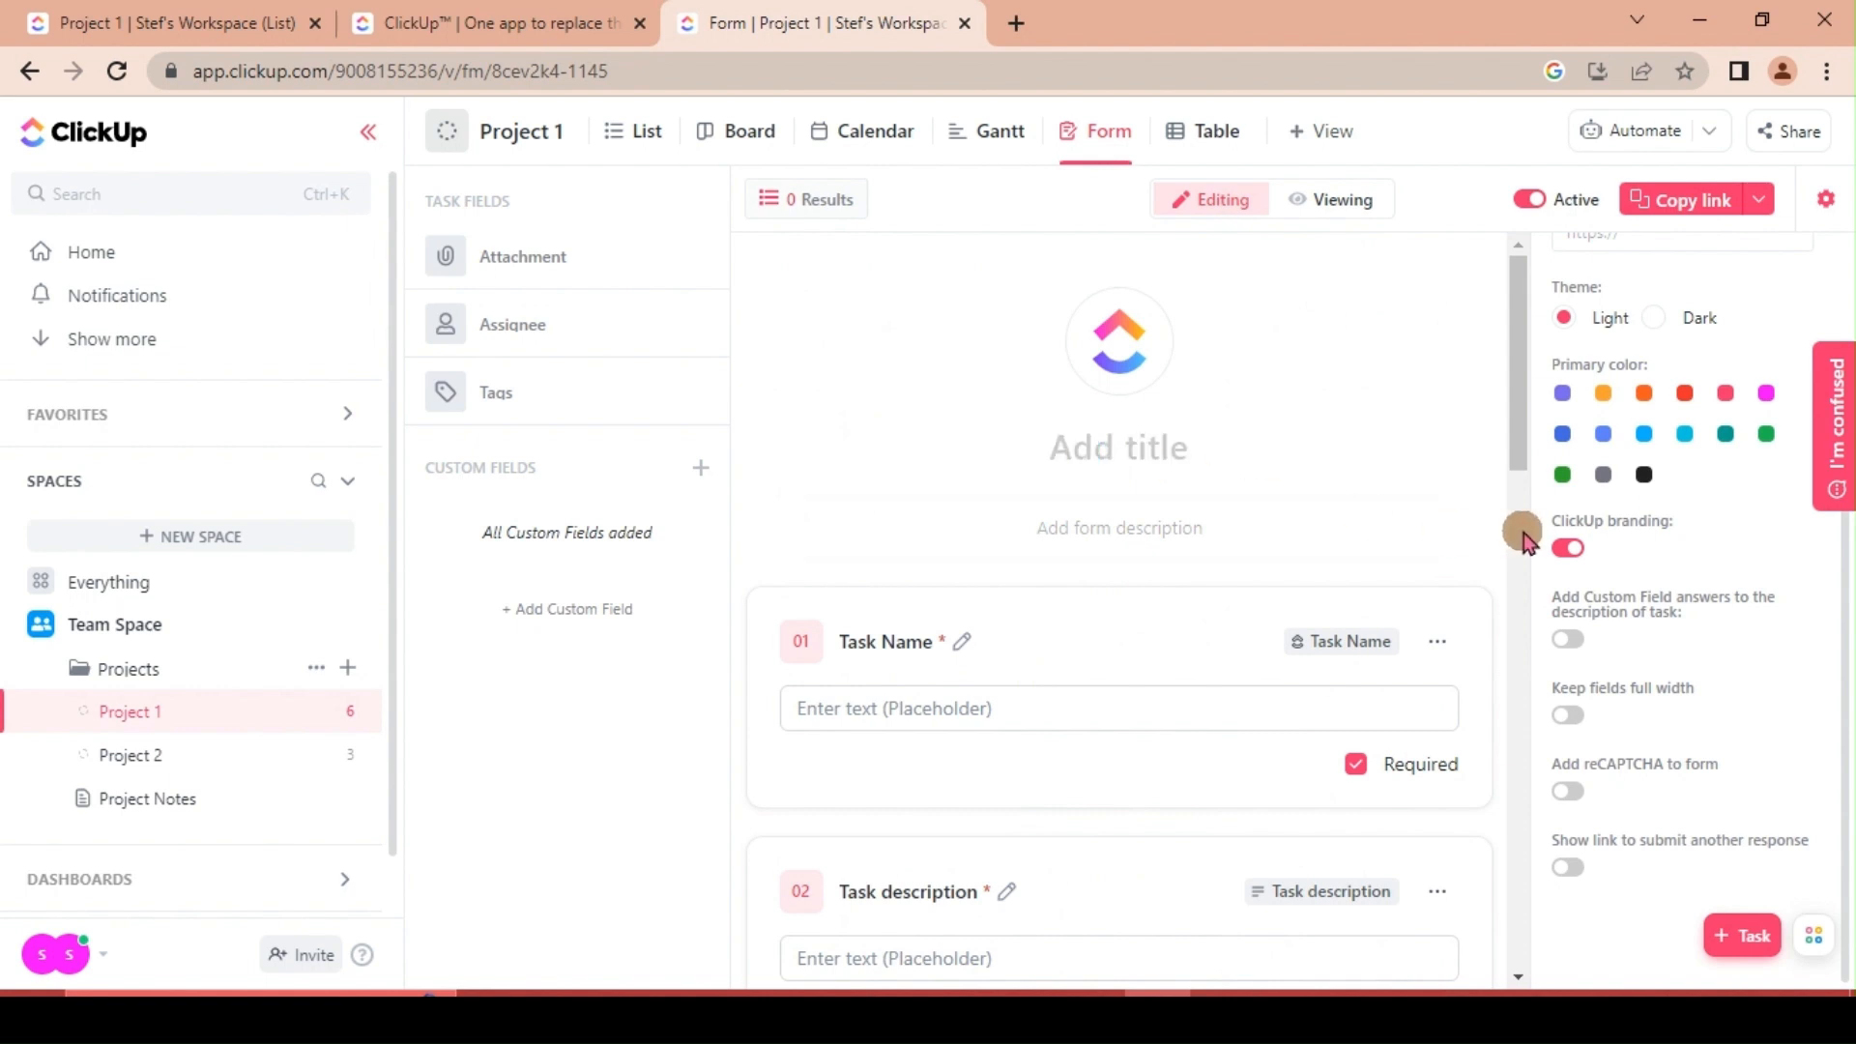
text(What)
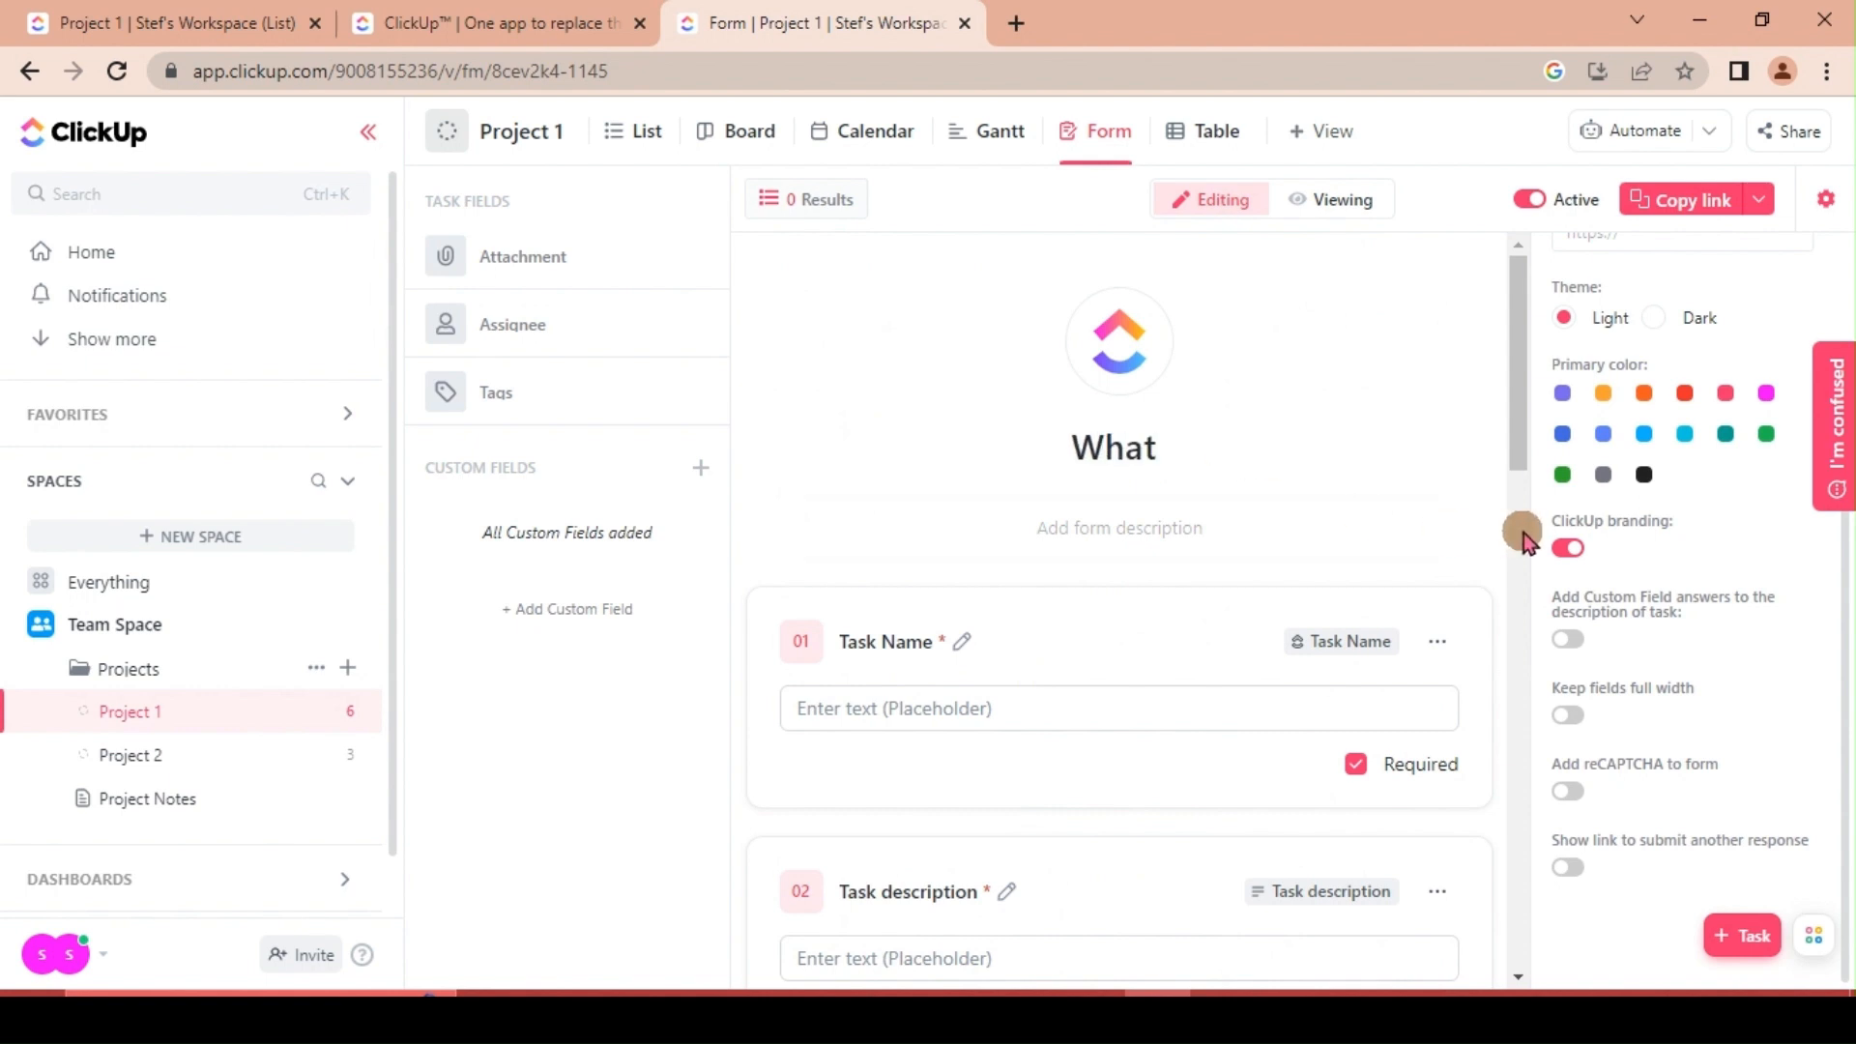
text( video)
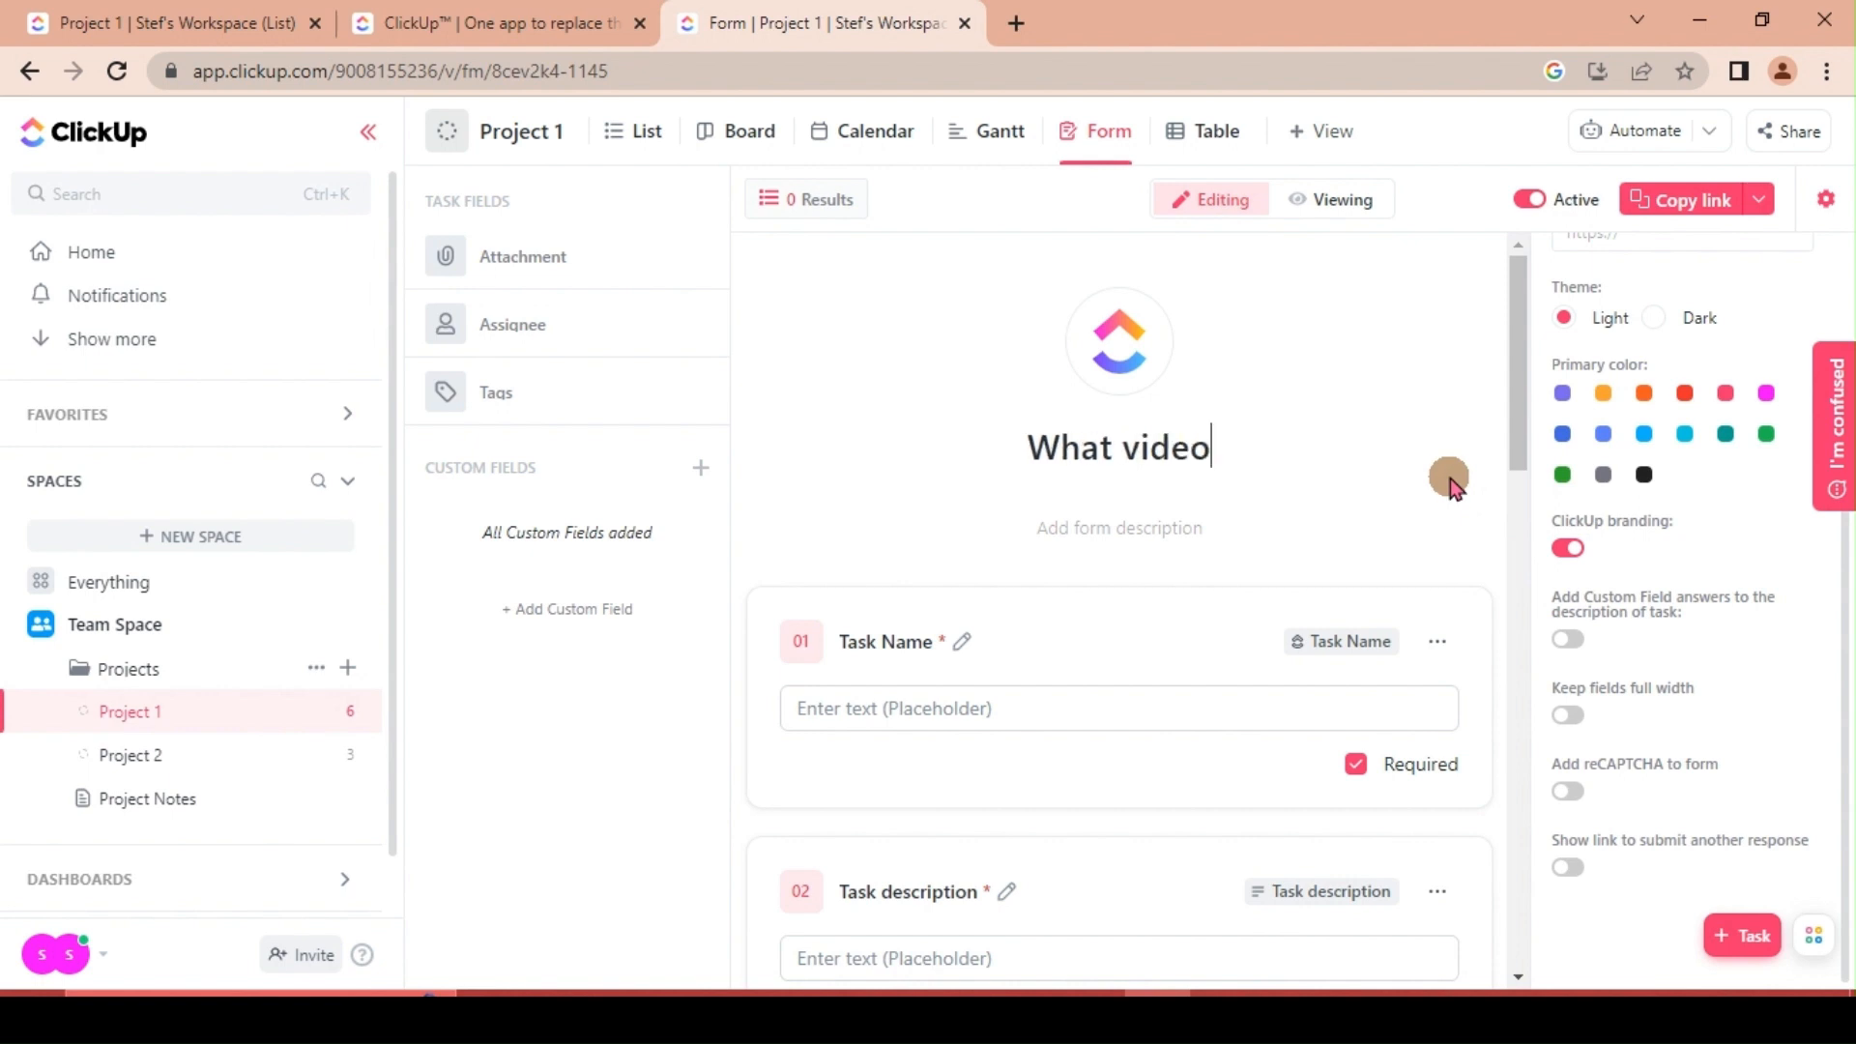
text( are we goi)
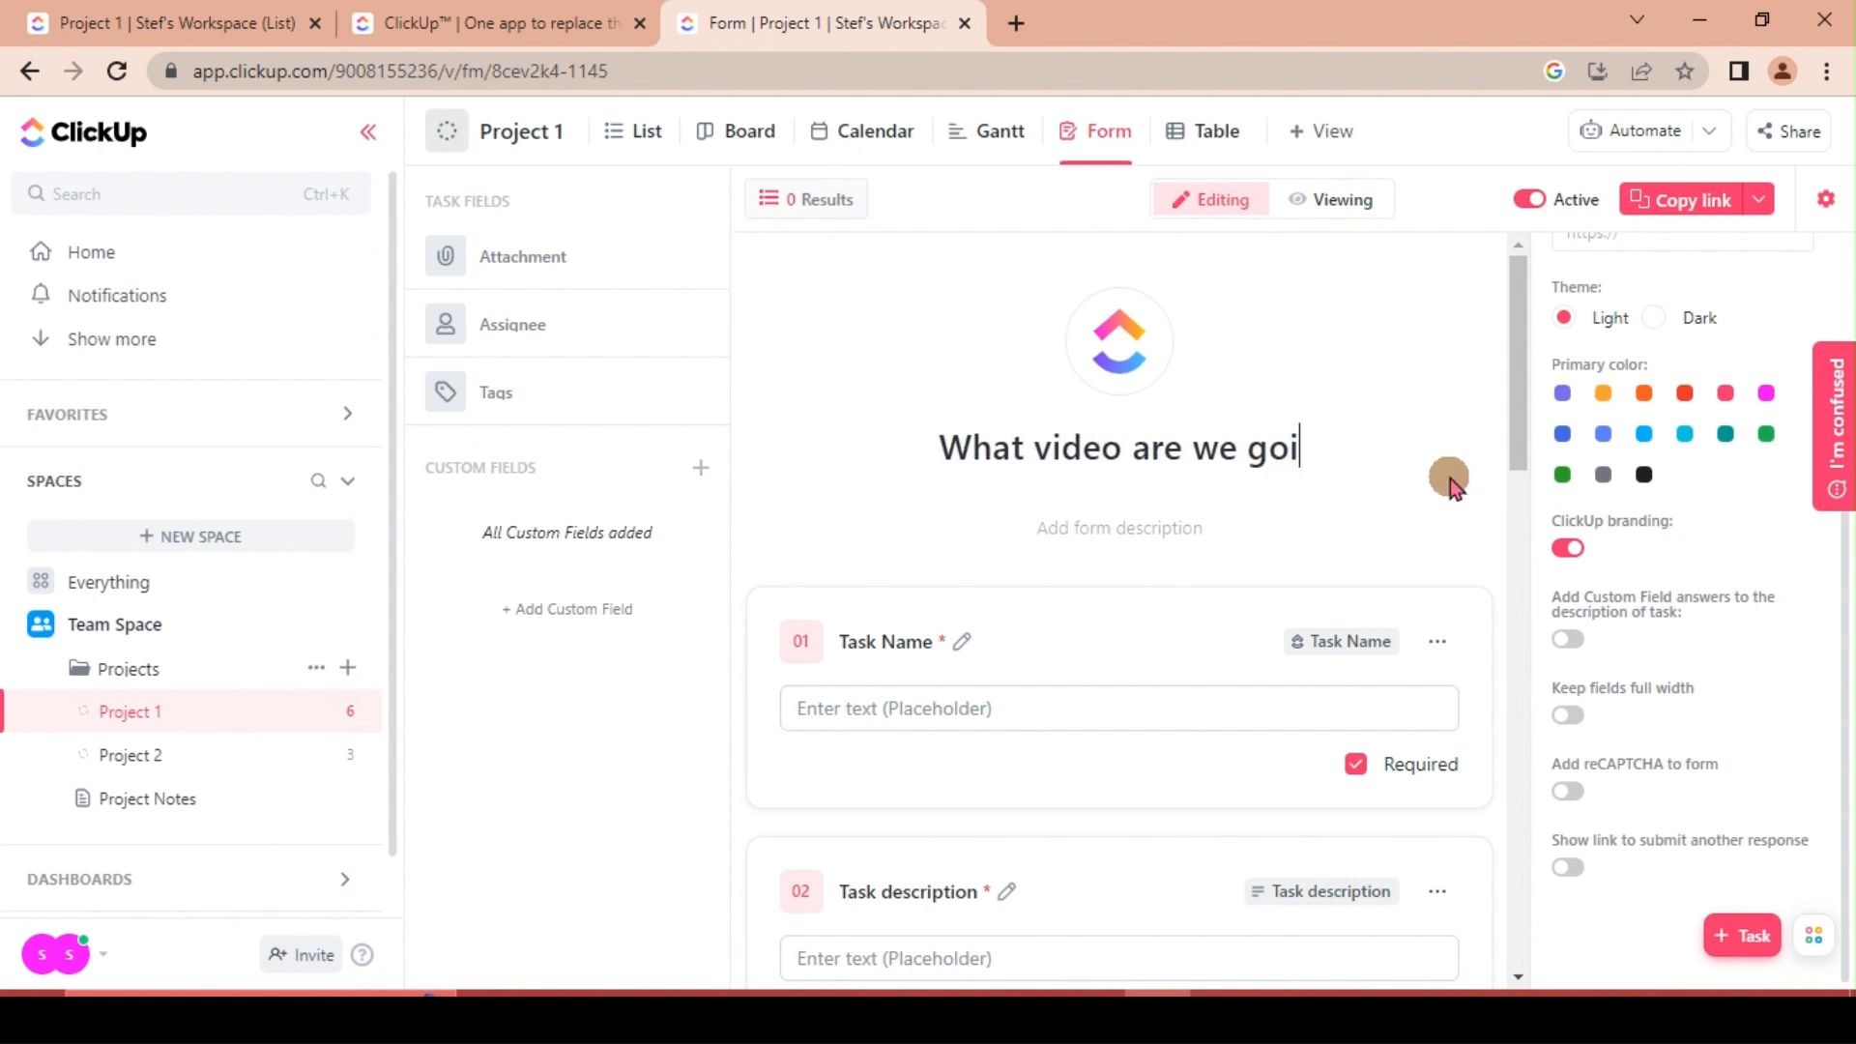
text(ng to create?)
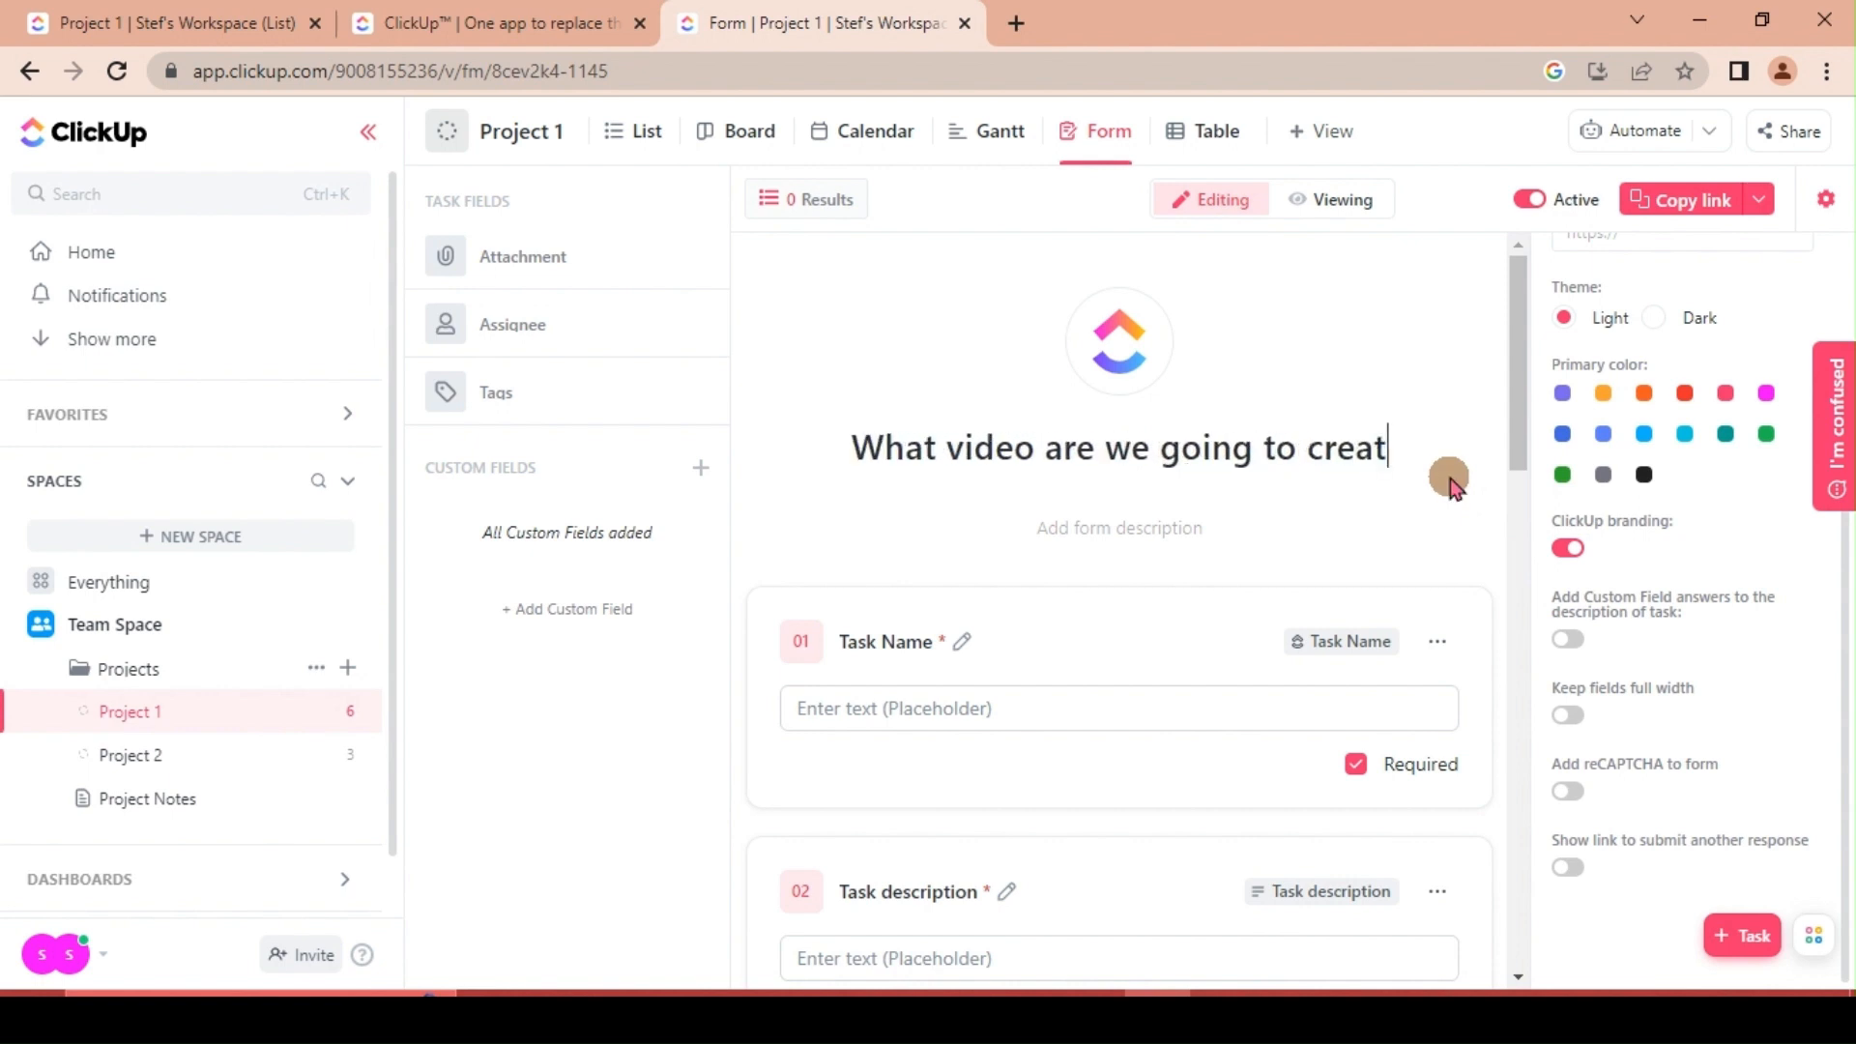
- Add the form description "Please, write your suggestions on what video are we going to create."
click(1151, 534)
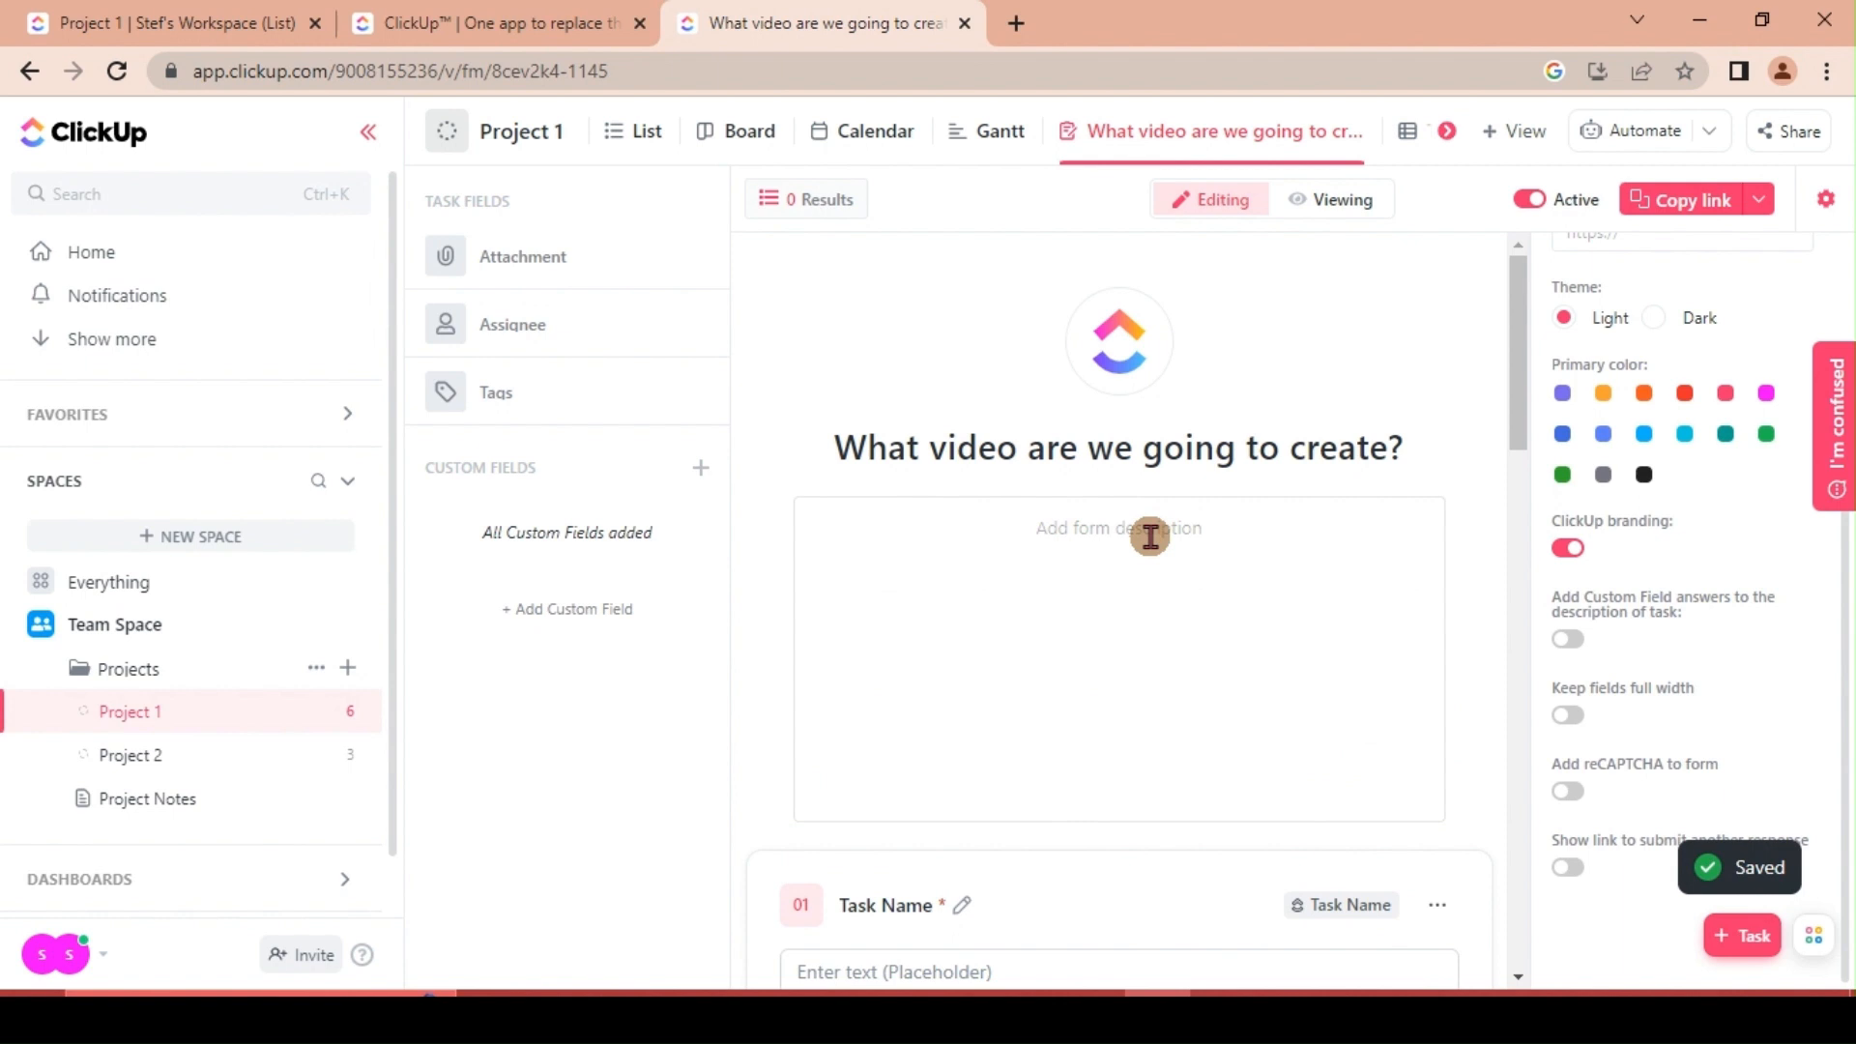
text(Ple)
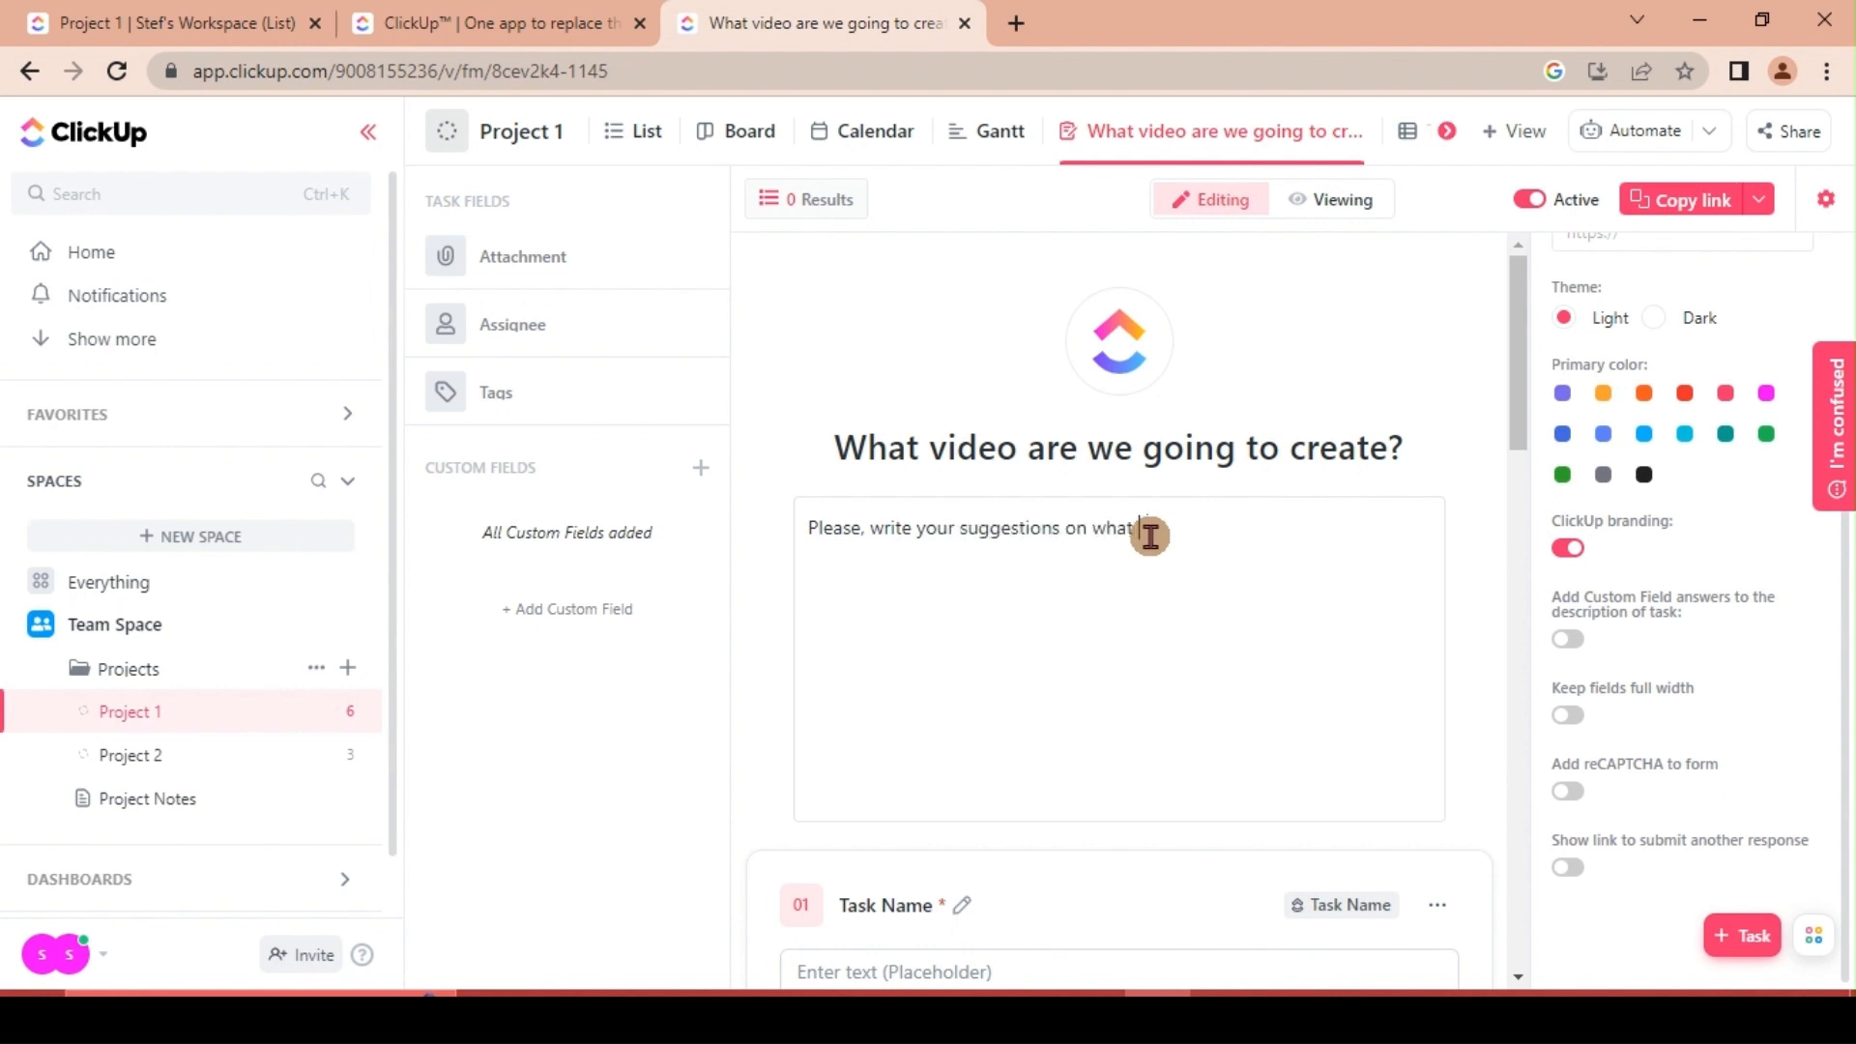
text(i)
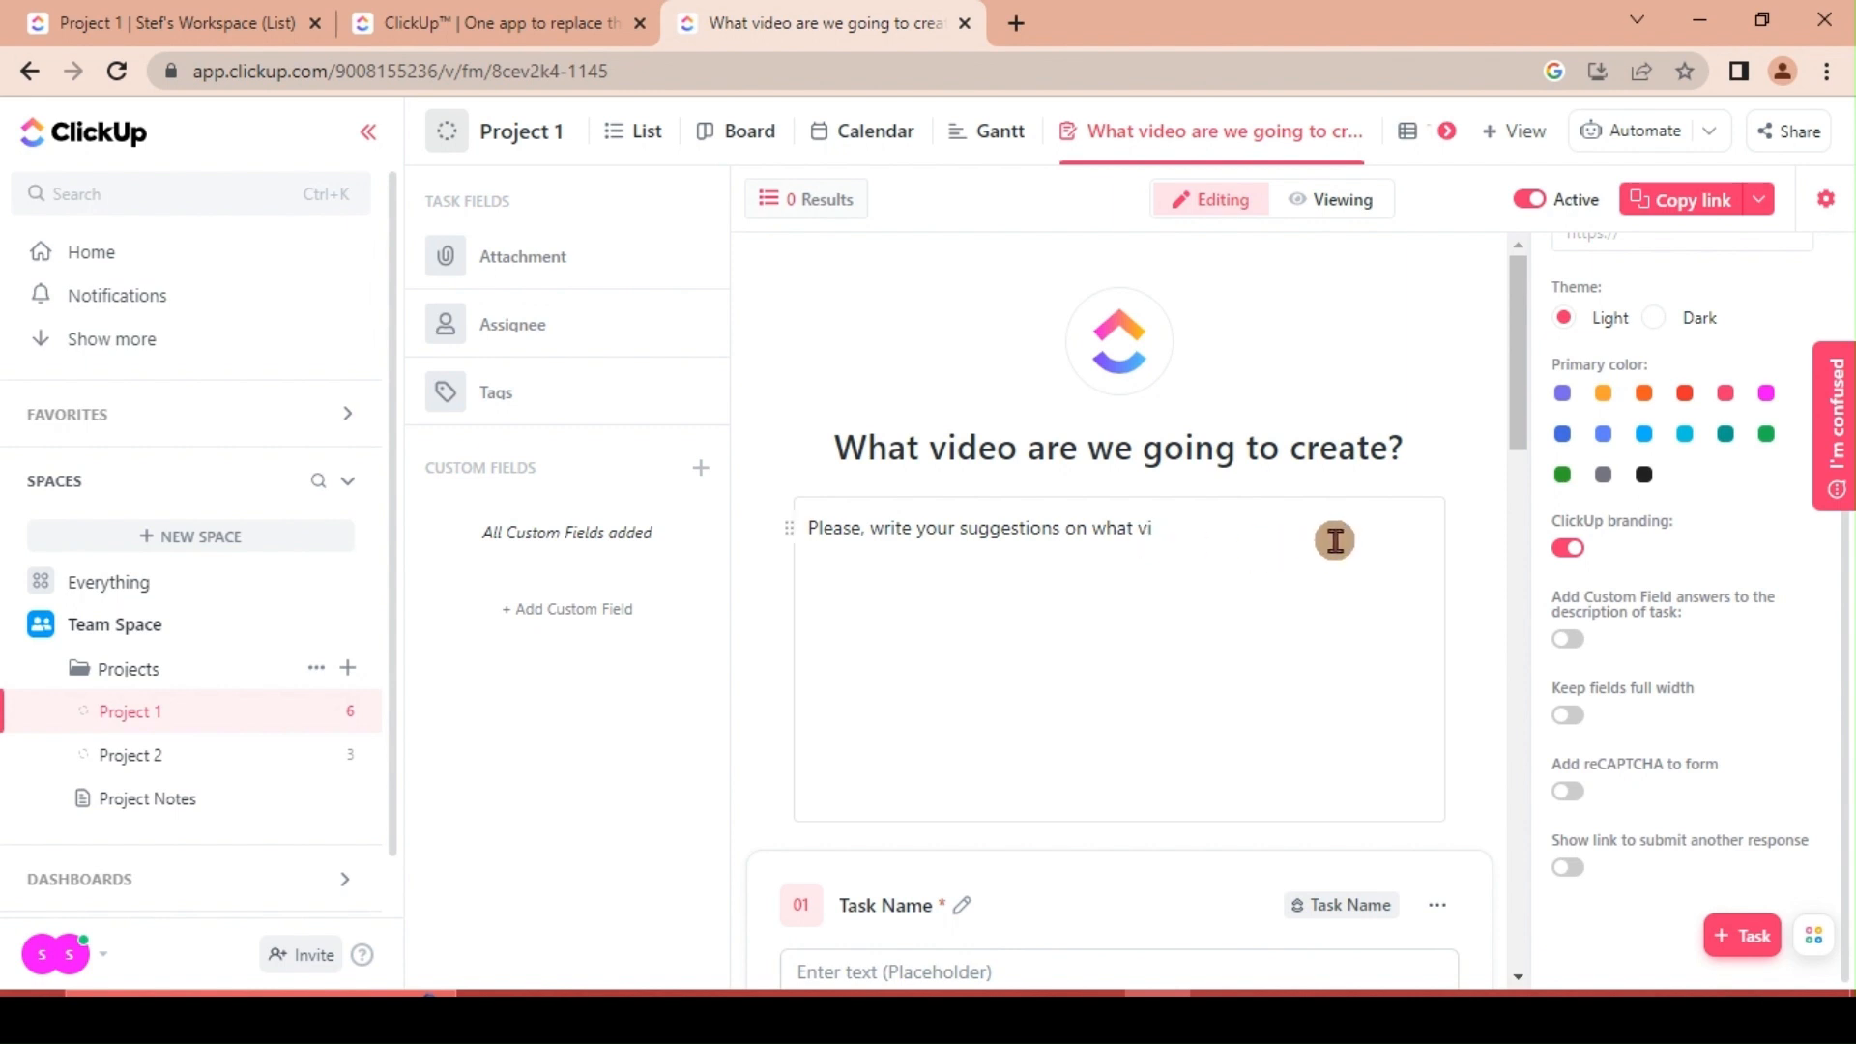
text(deo e)
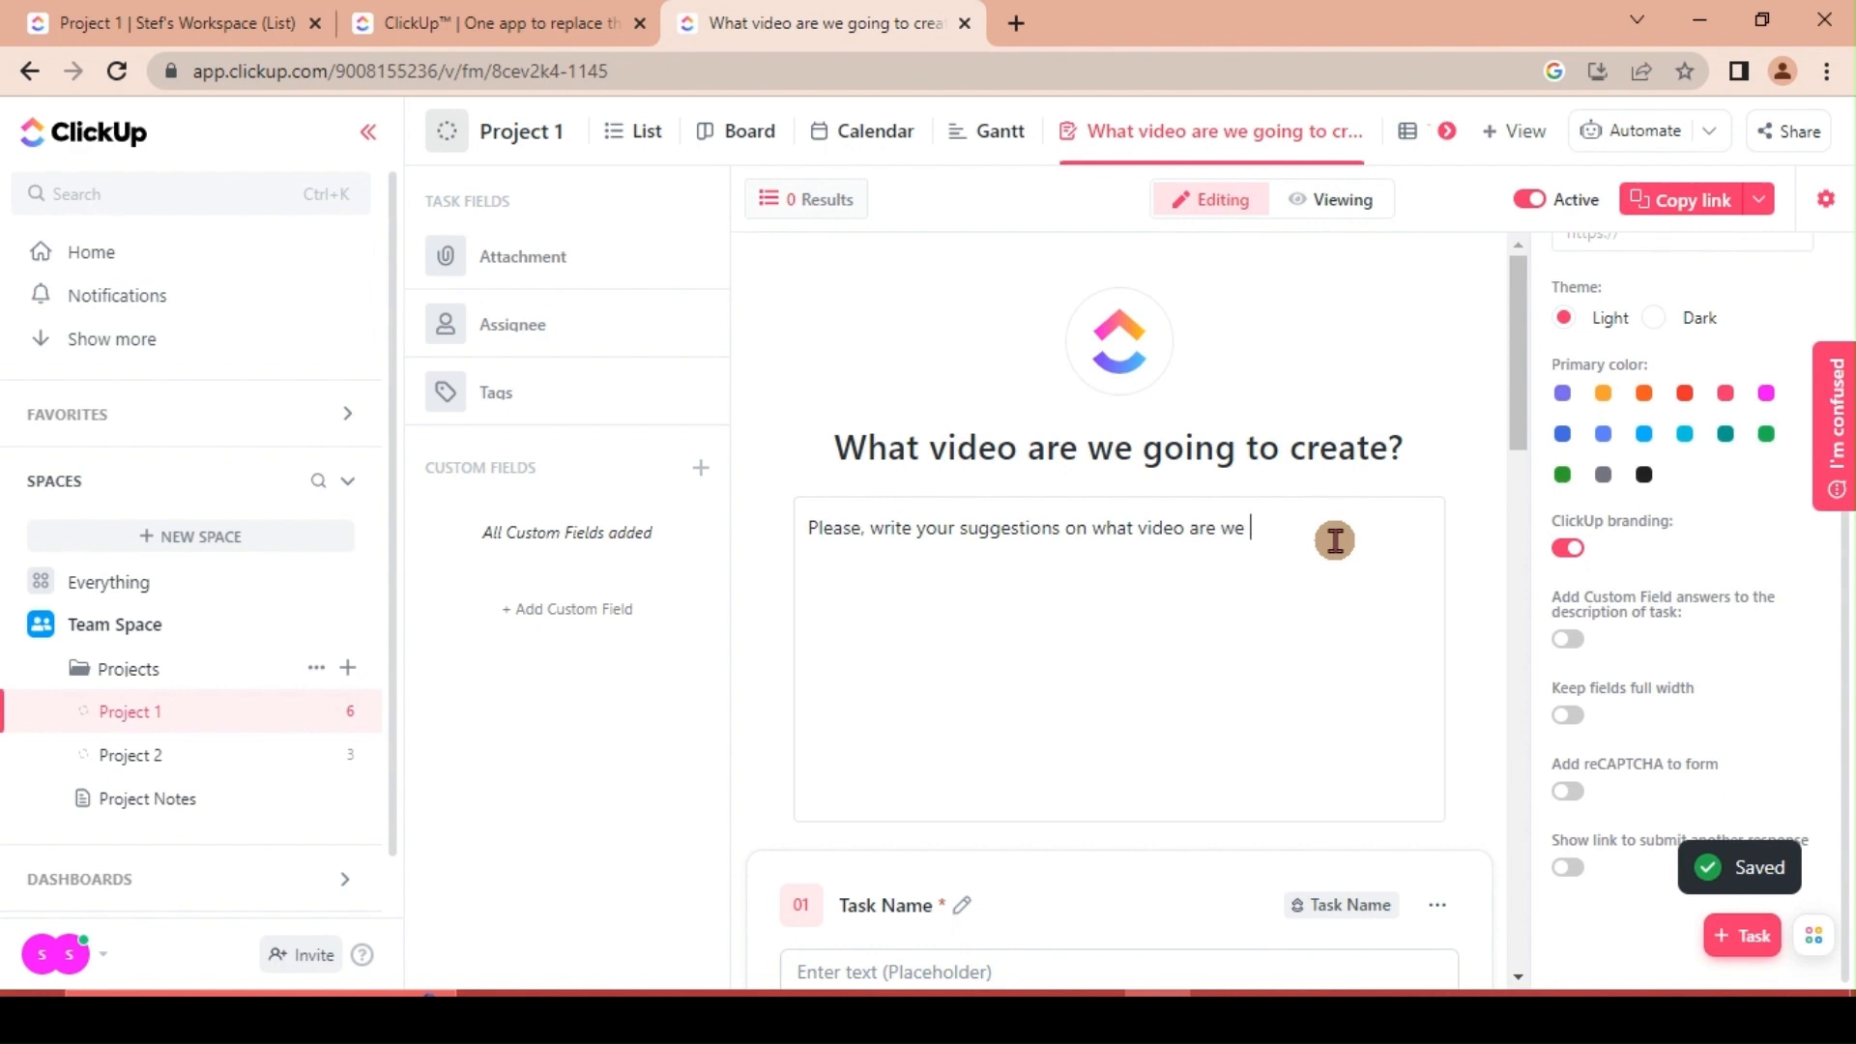
text(re we gi)
key(BackSpace)
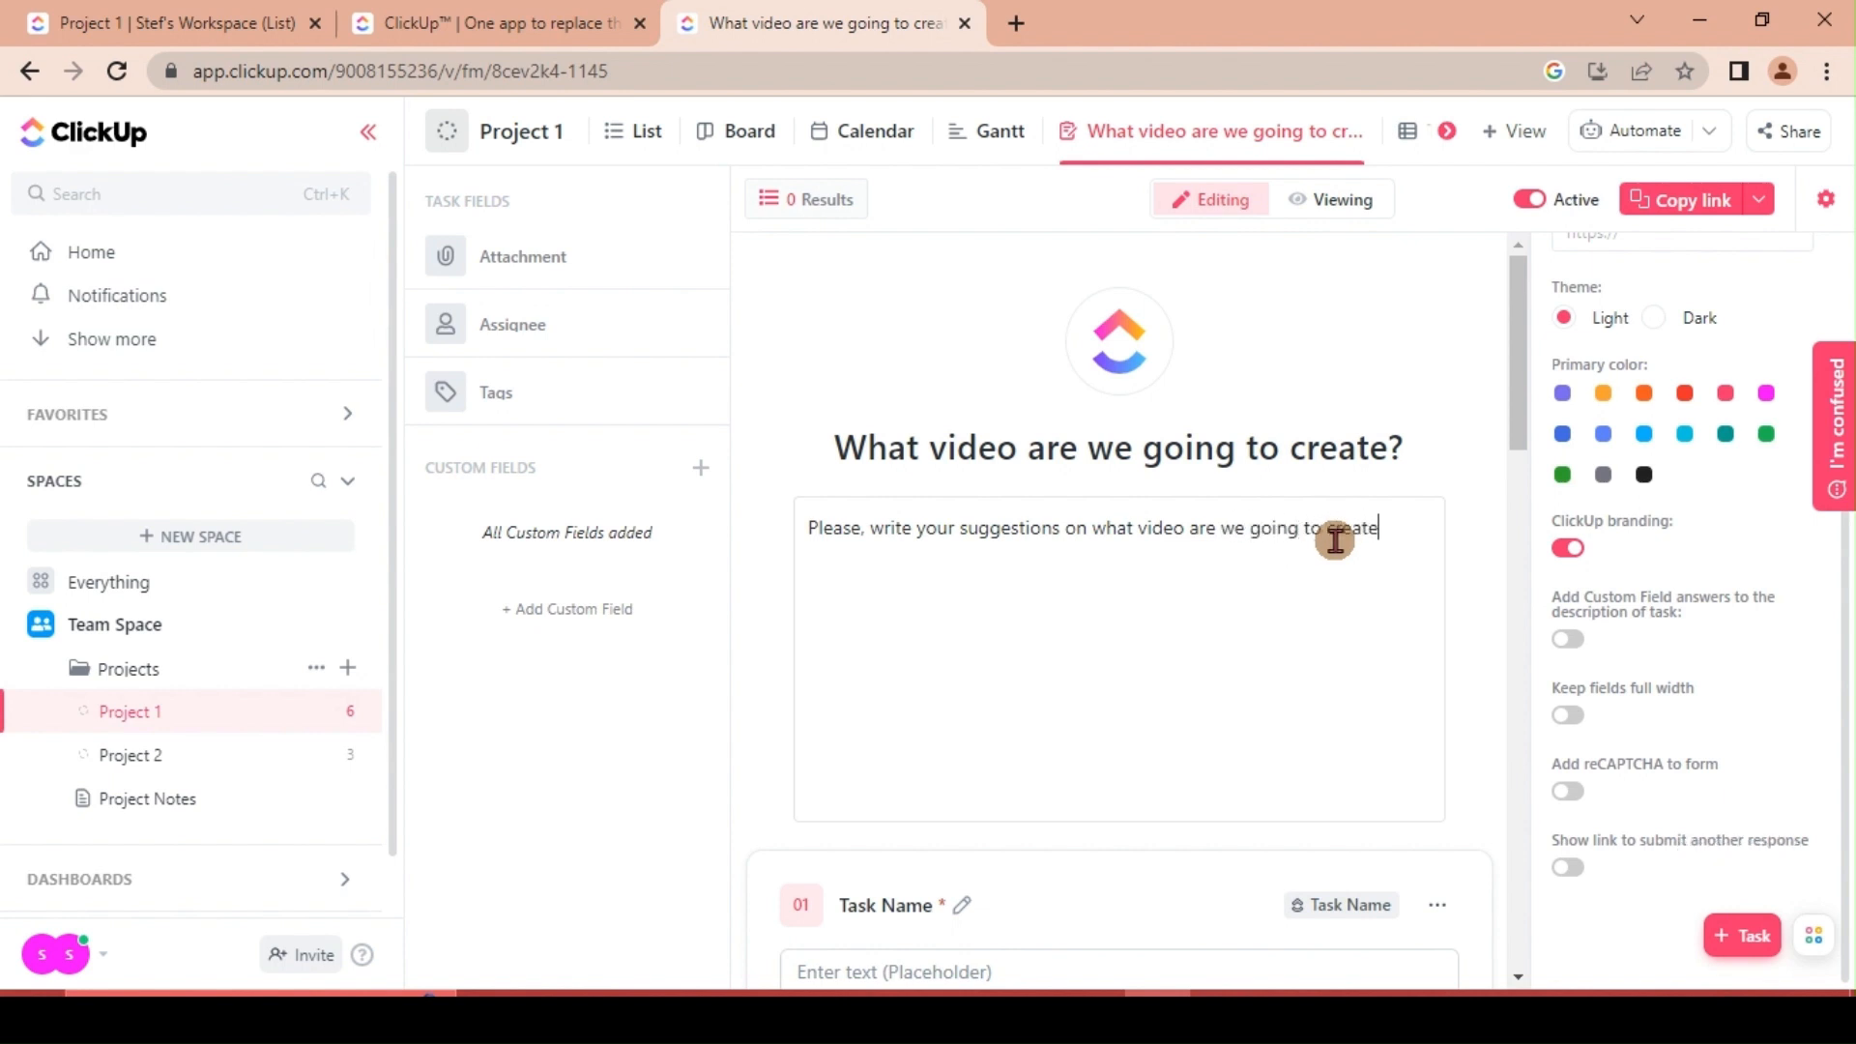
scroll(1334, 522, down, 7)
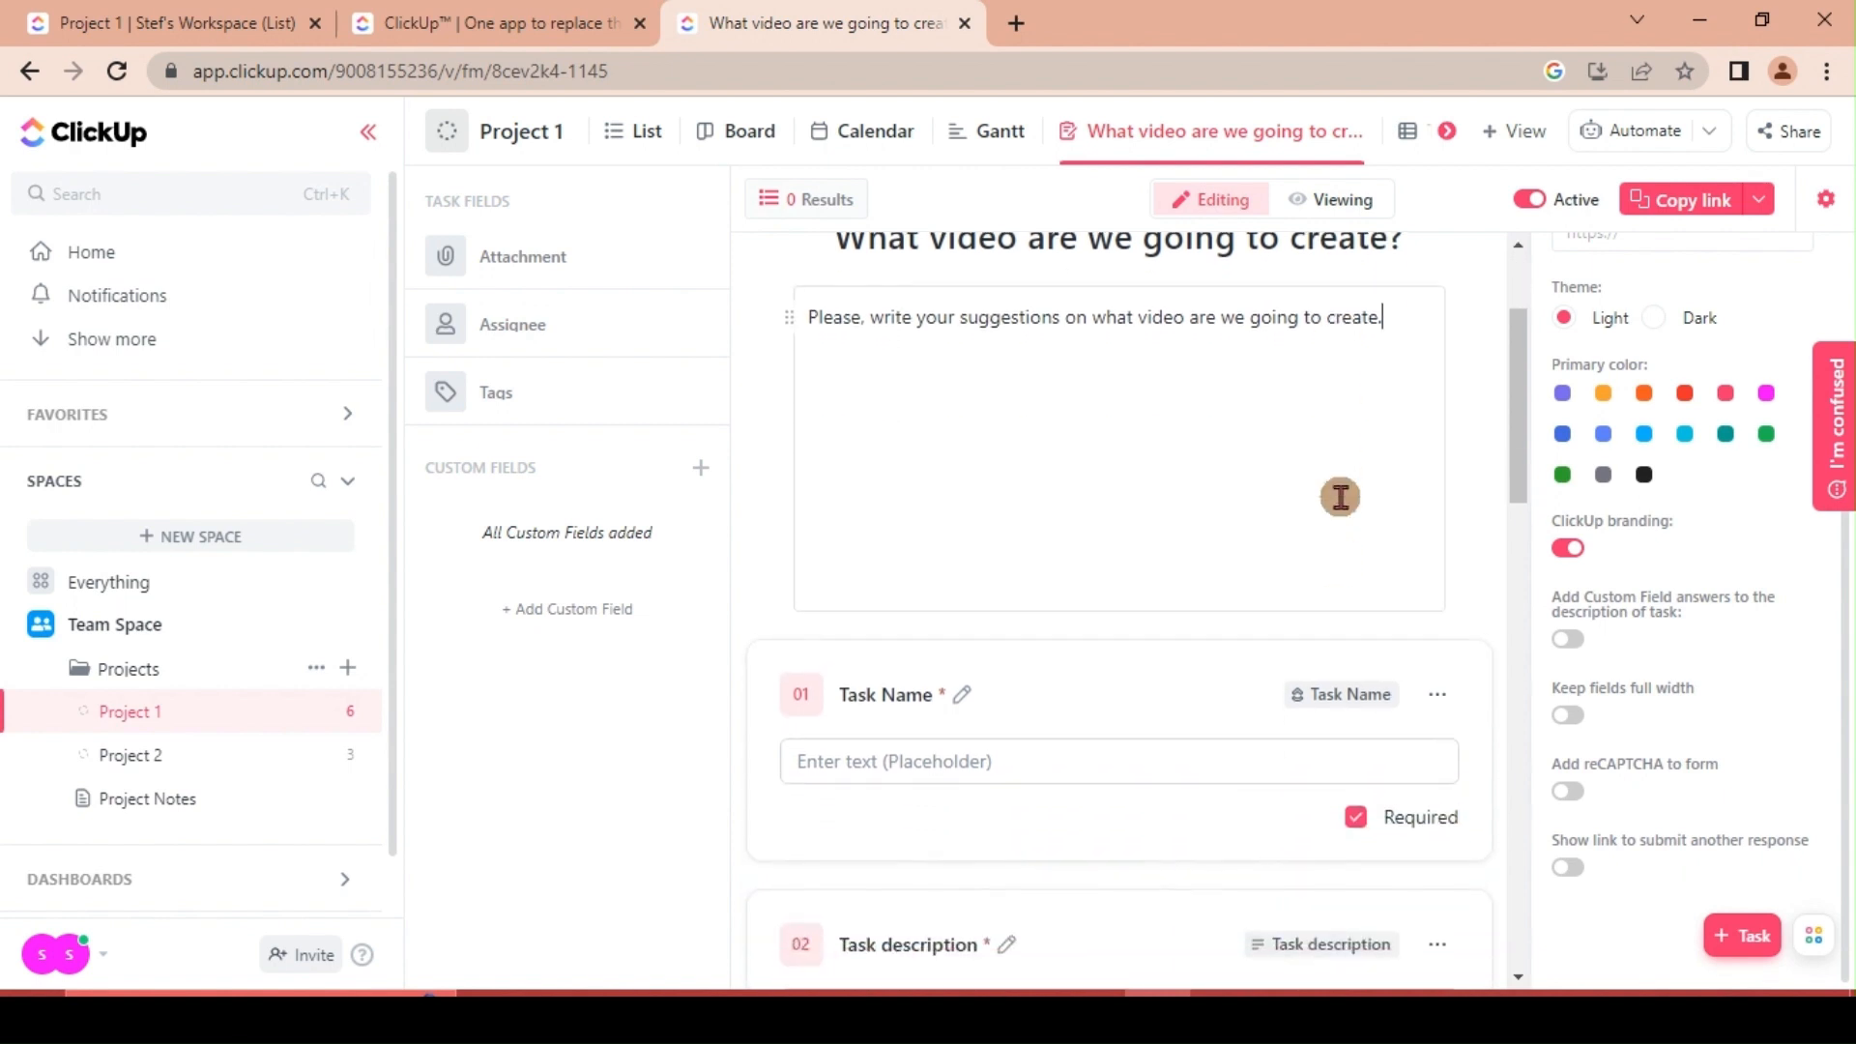
scroll(1341, 500, up, 7)
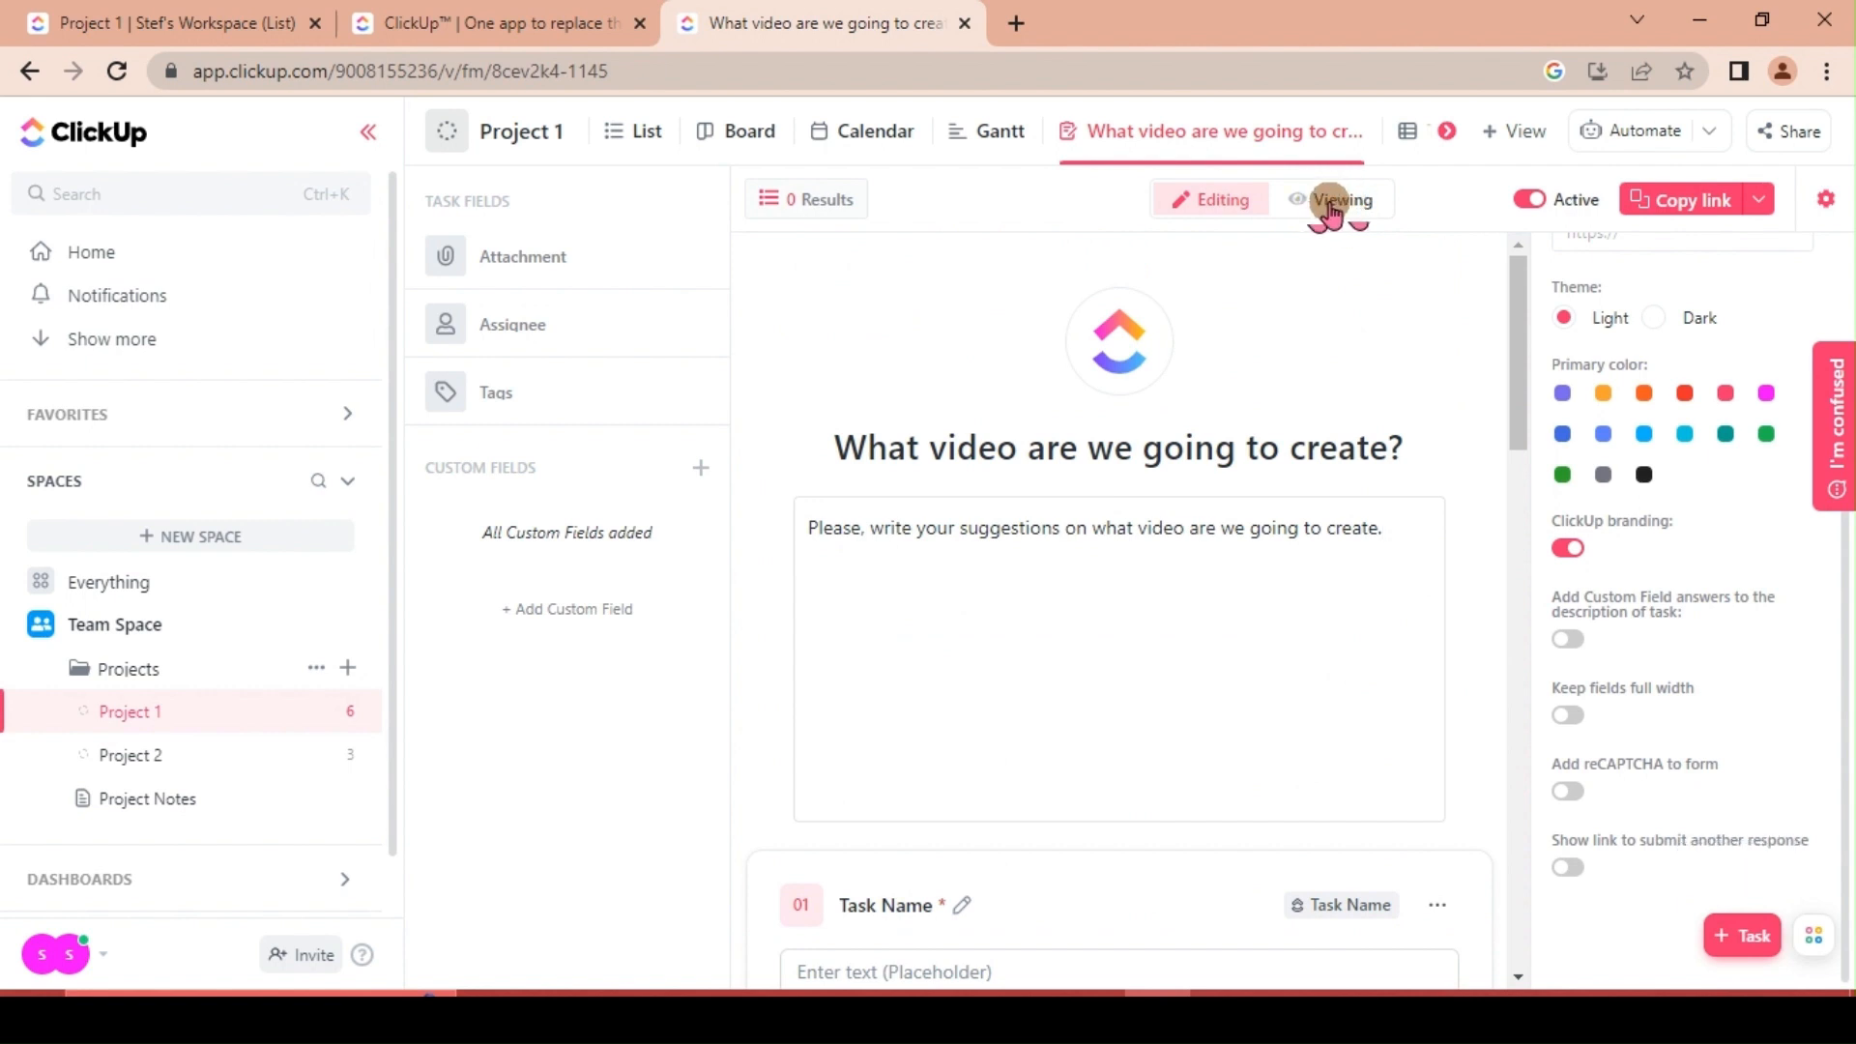
- Preview the form in viewing mode, checking its layout from the title down to Long Text, and compare it with editing mode
click(1332, 214)
scroll(1191, 650, down, 3)
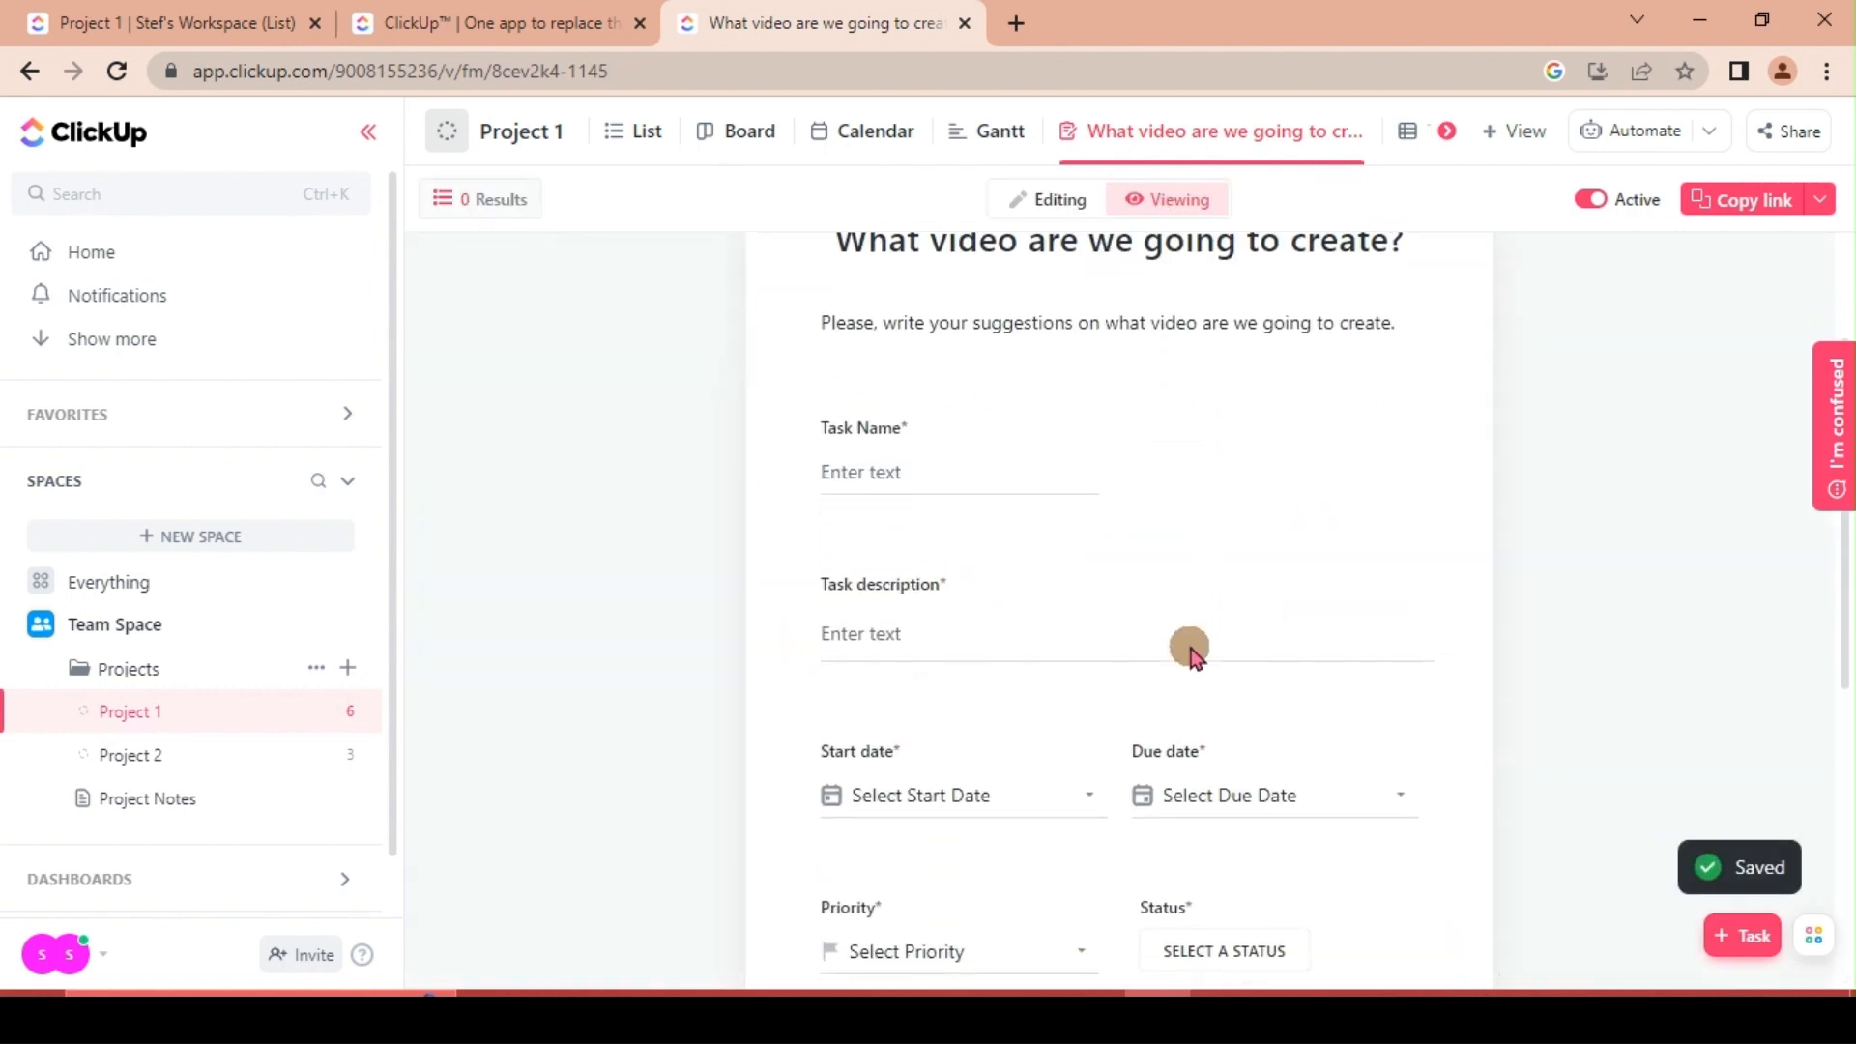
scroll(1191, 650, down, 1)
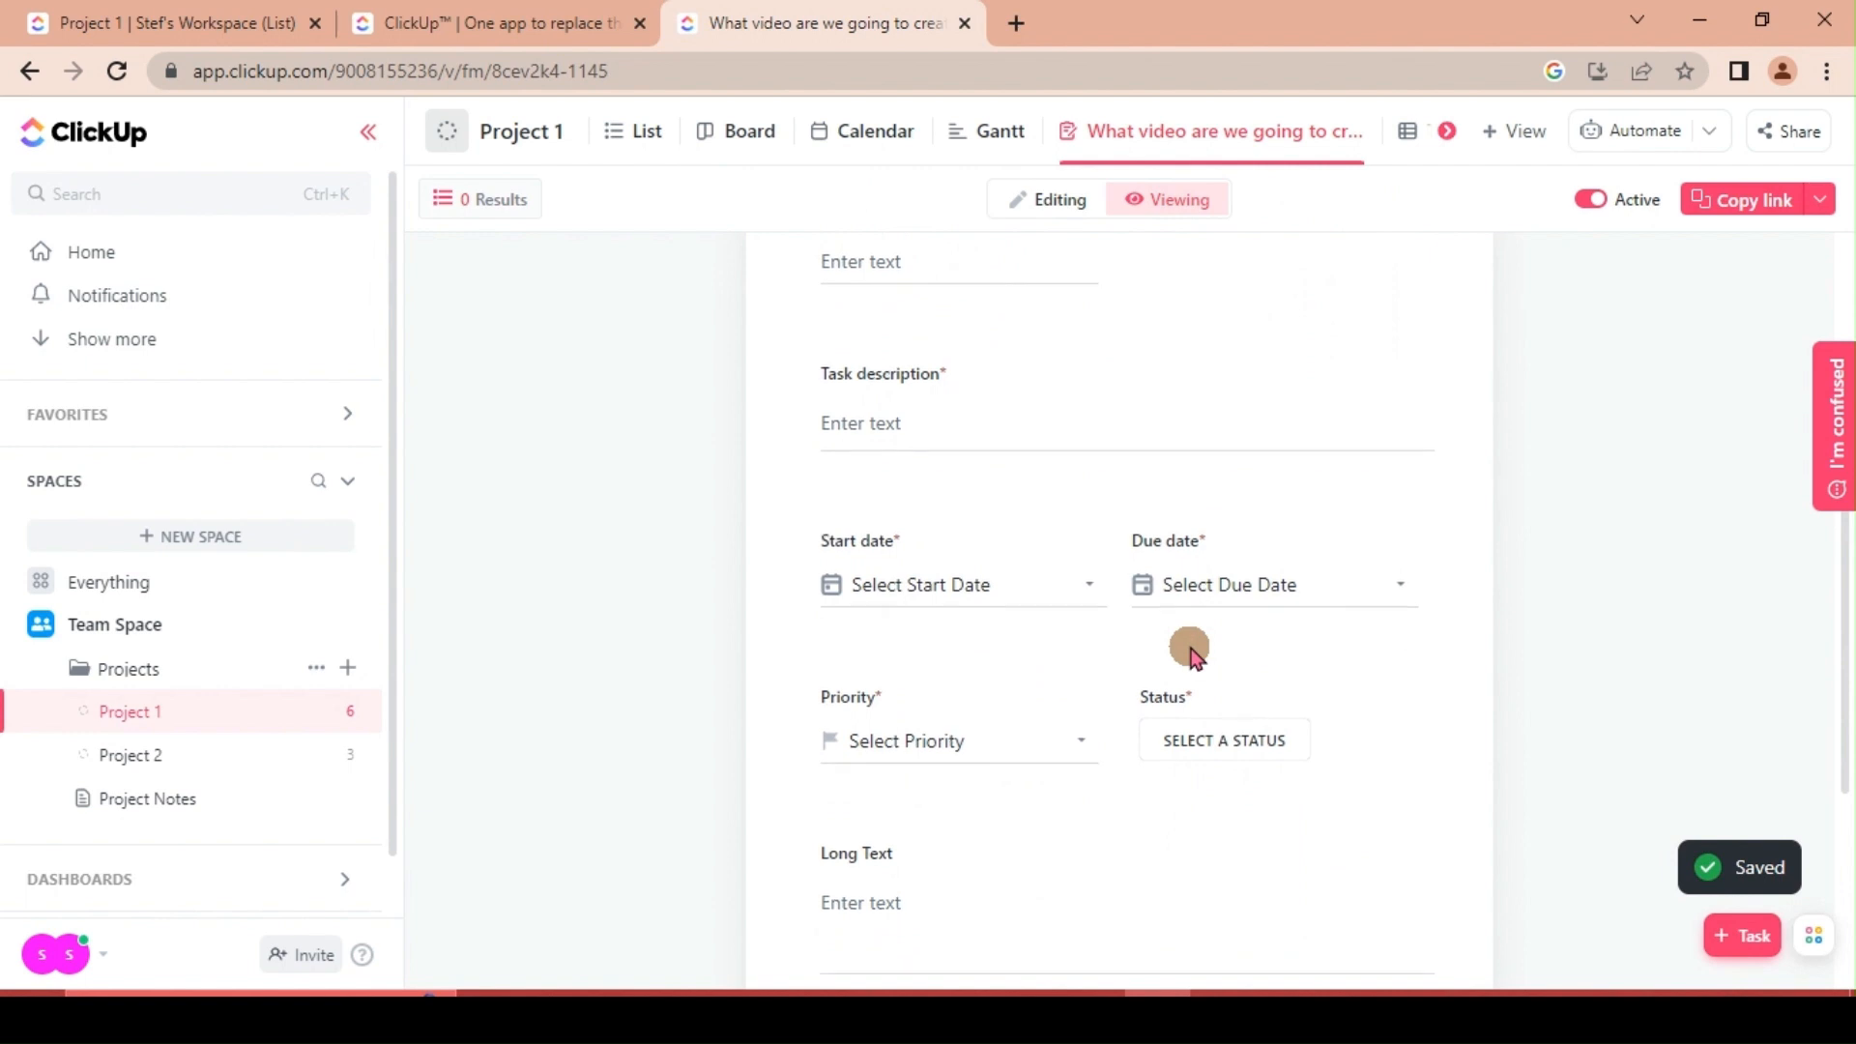
scroll(1191, 650, up, 2)
scroll(1206, 770, down, 6)
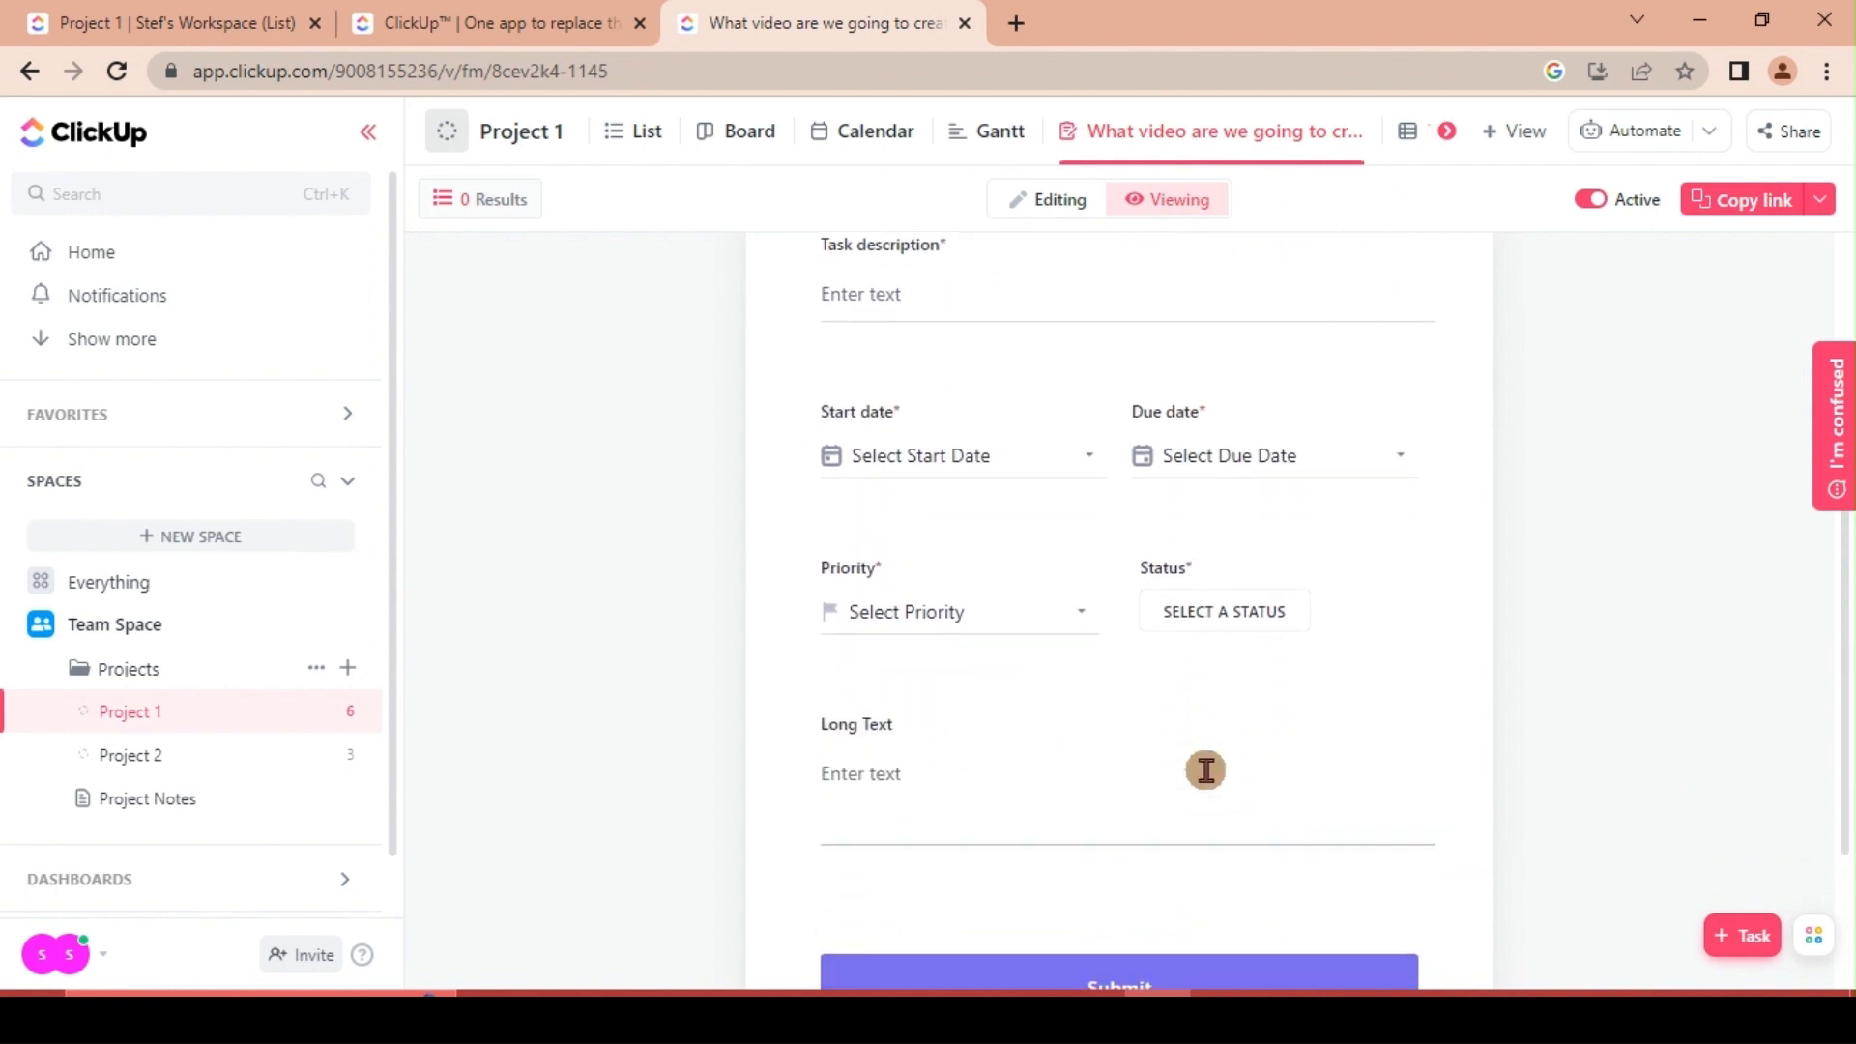
scroll(1206, 771, up, 8)
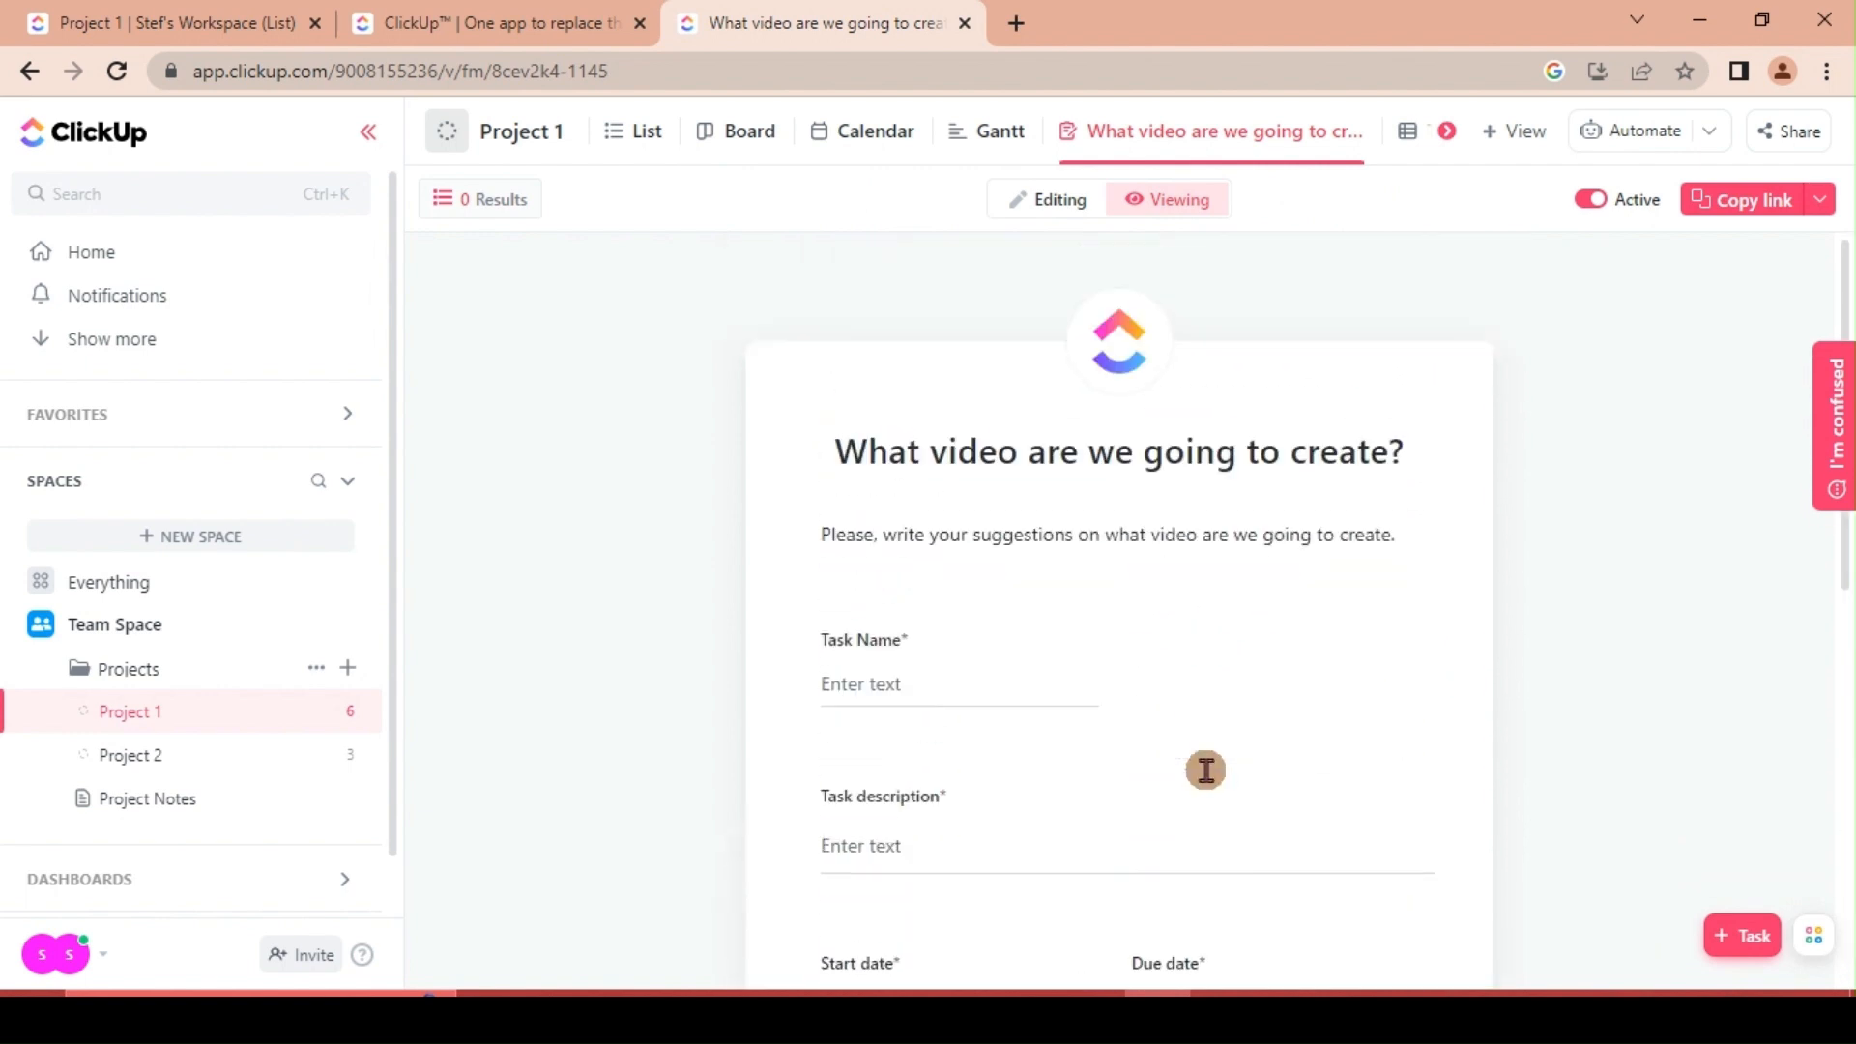
click(1067, 204)
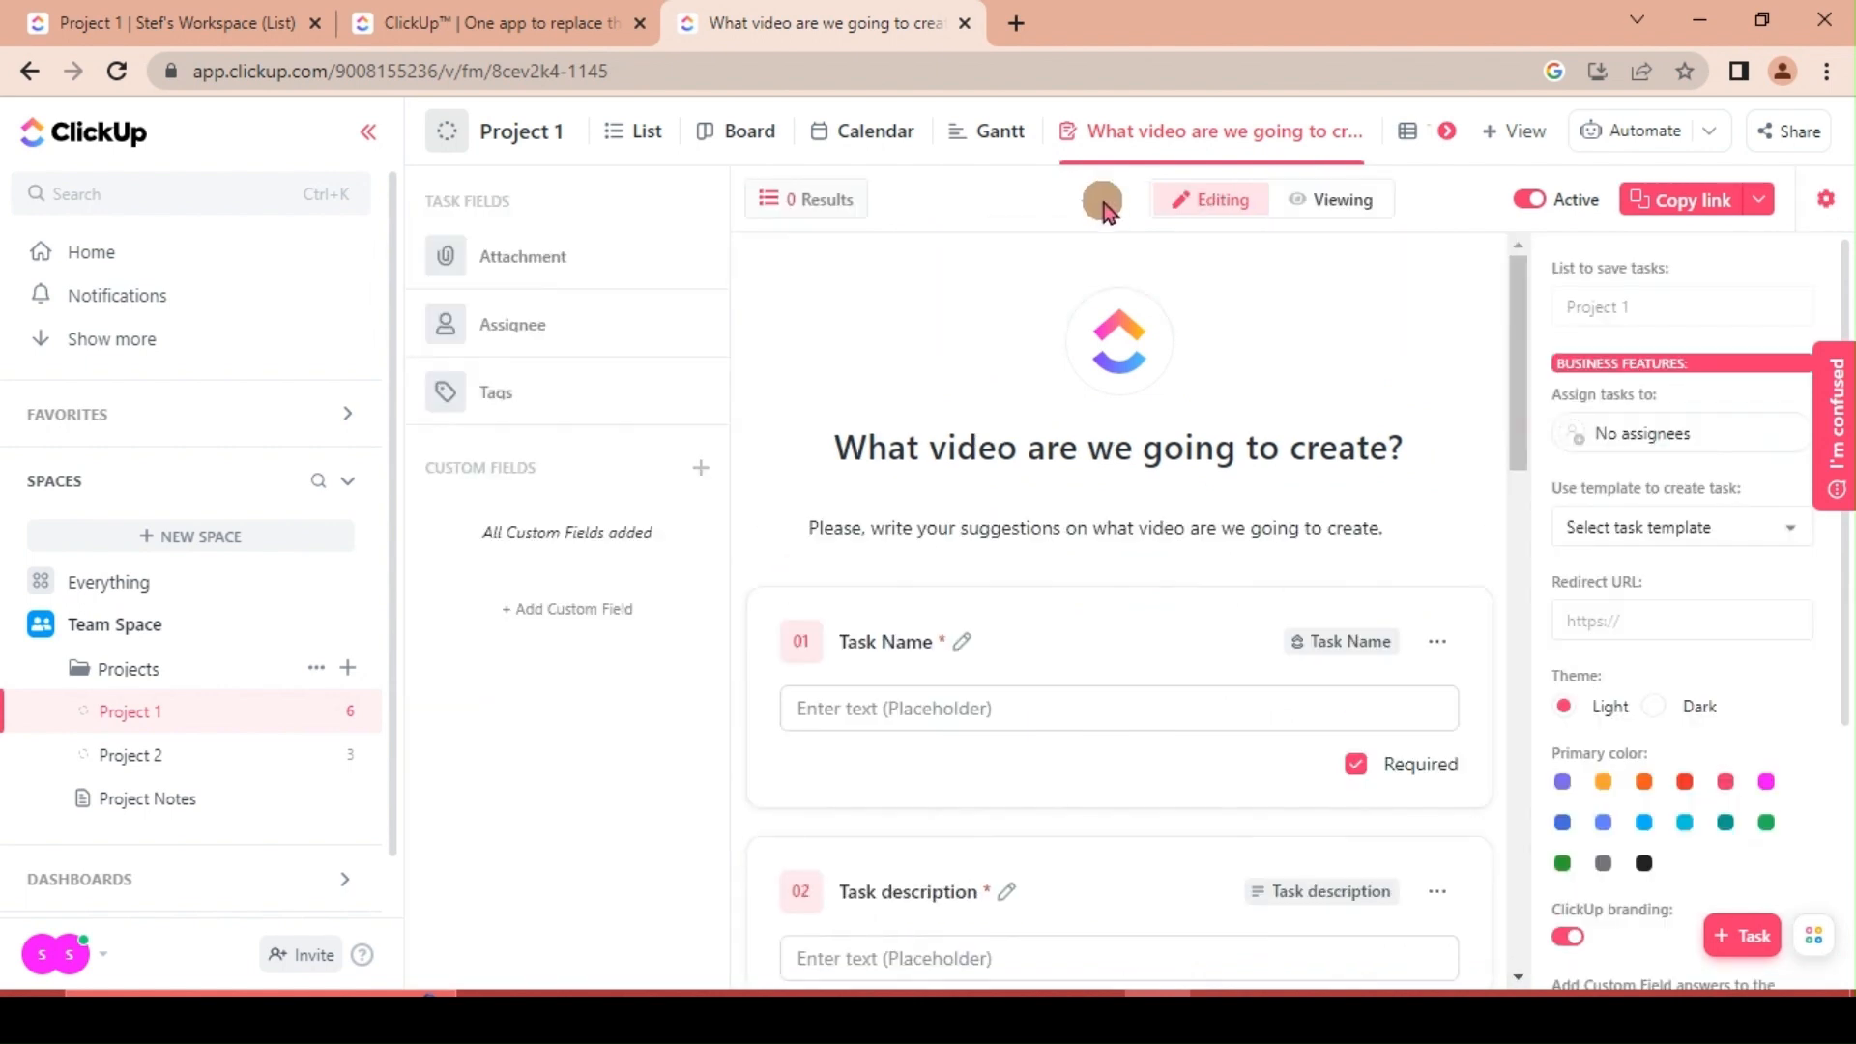
click(1367, 209)
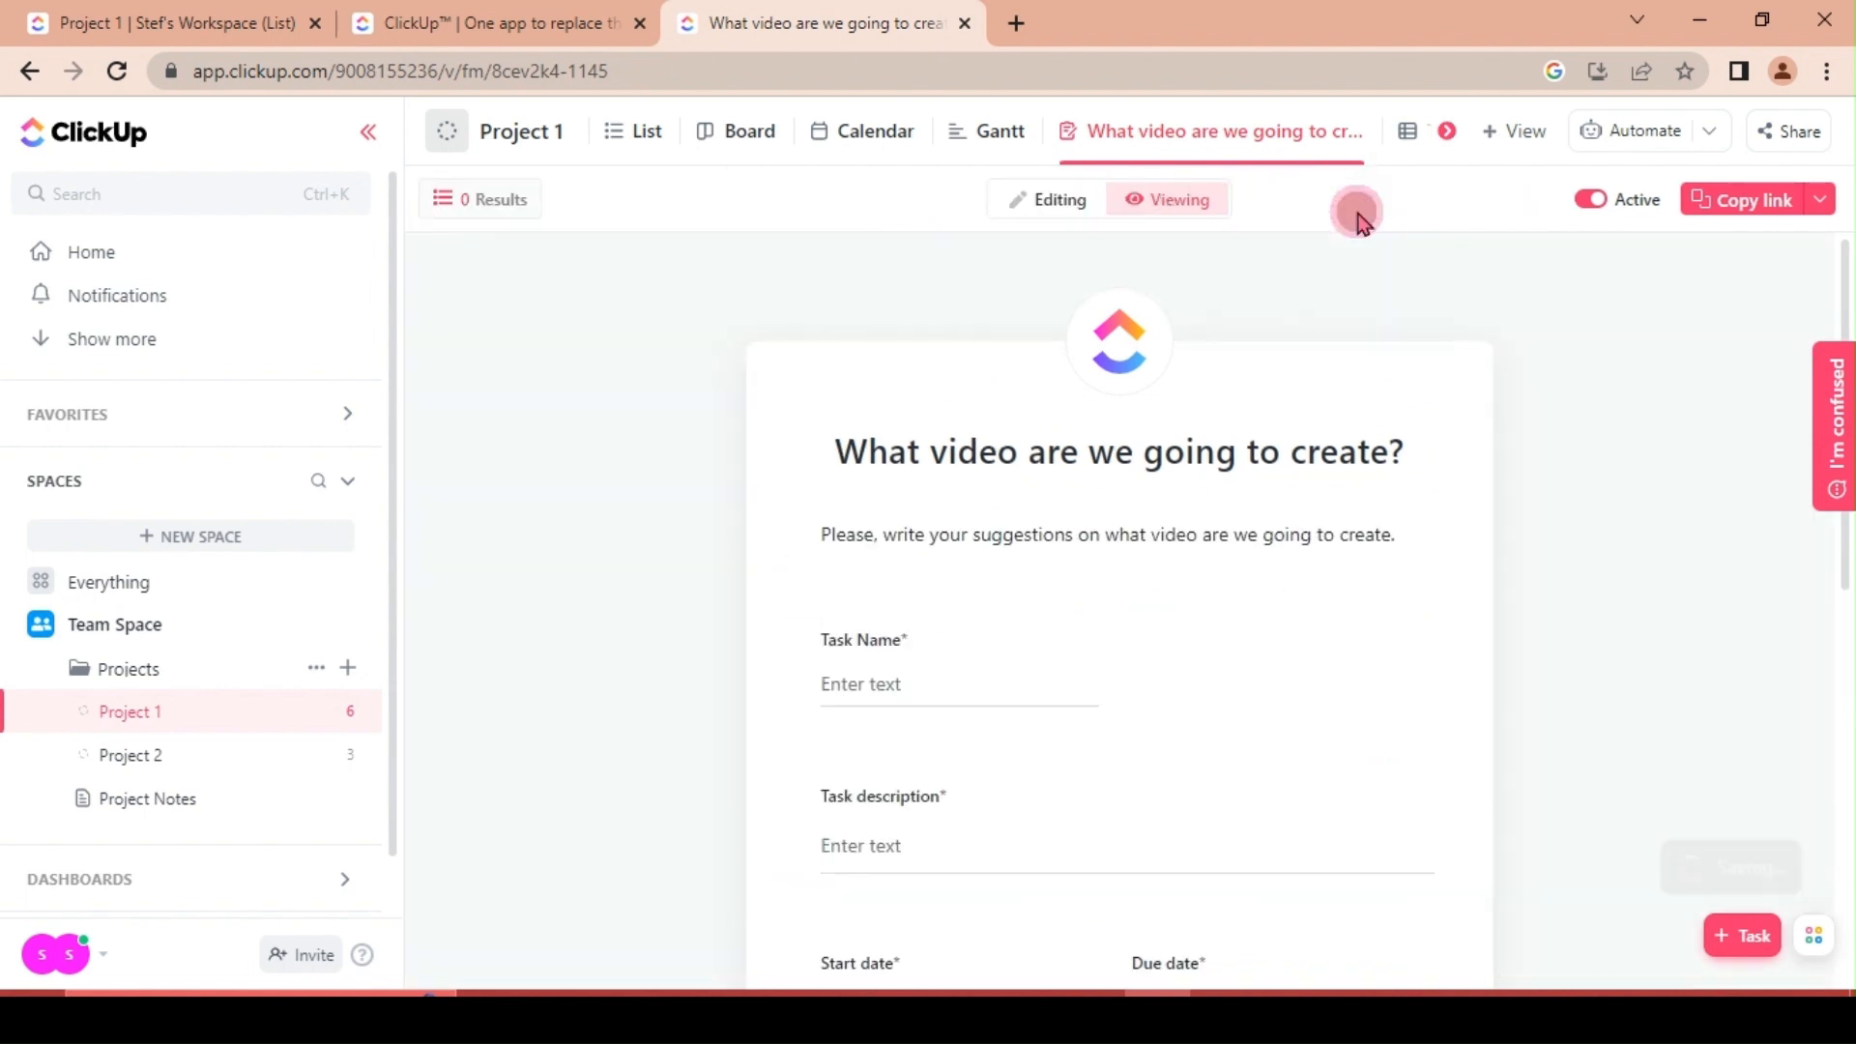
- Deactivate the form to check how it appears when inactive, and activate it again
click(1595, 201)
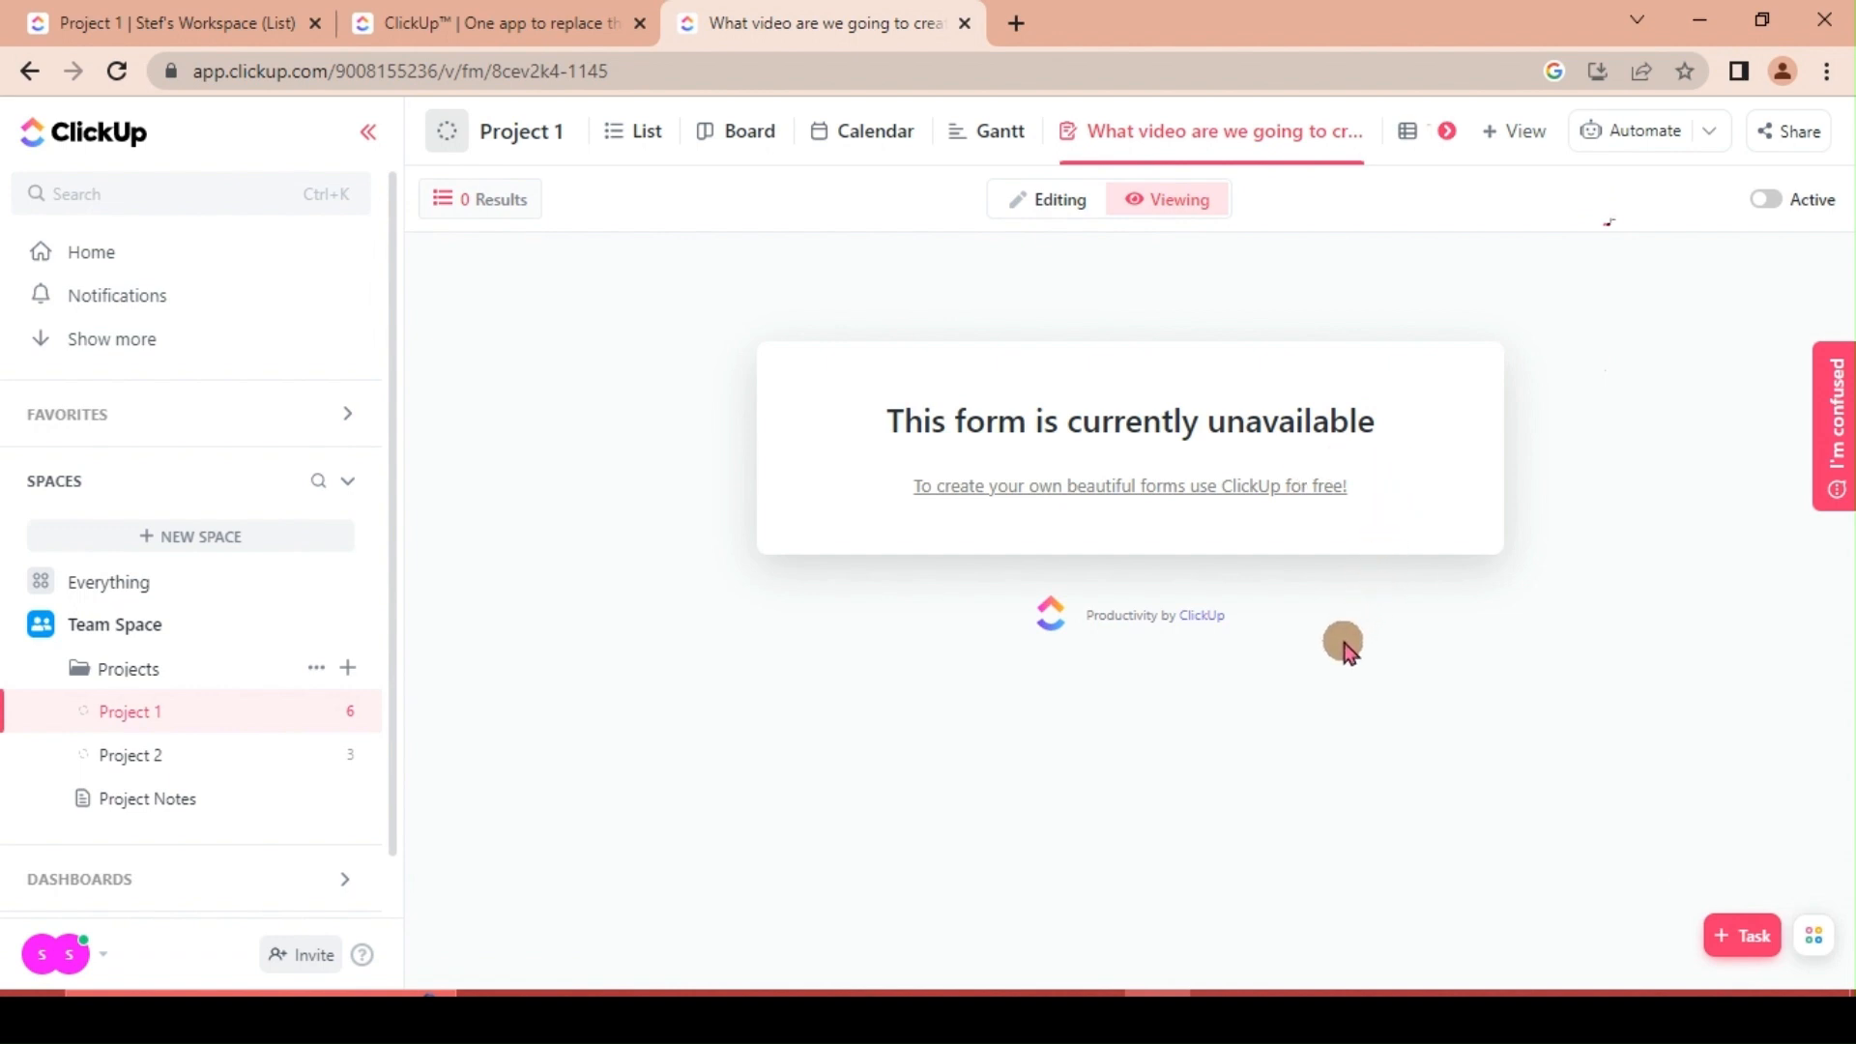
click(1770, 203)
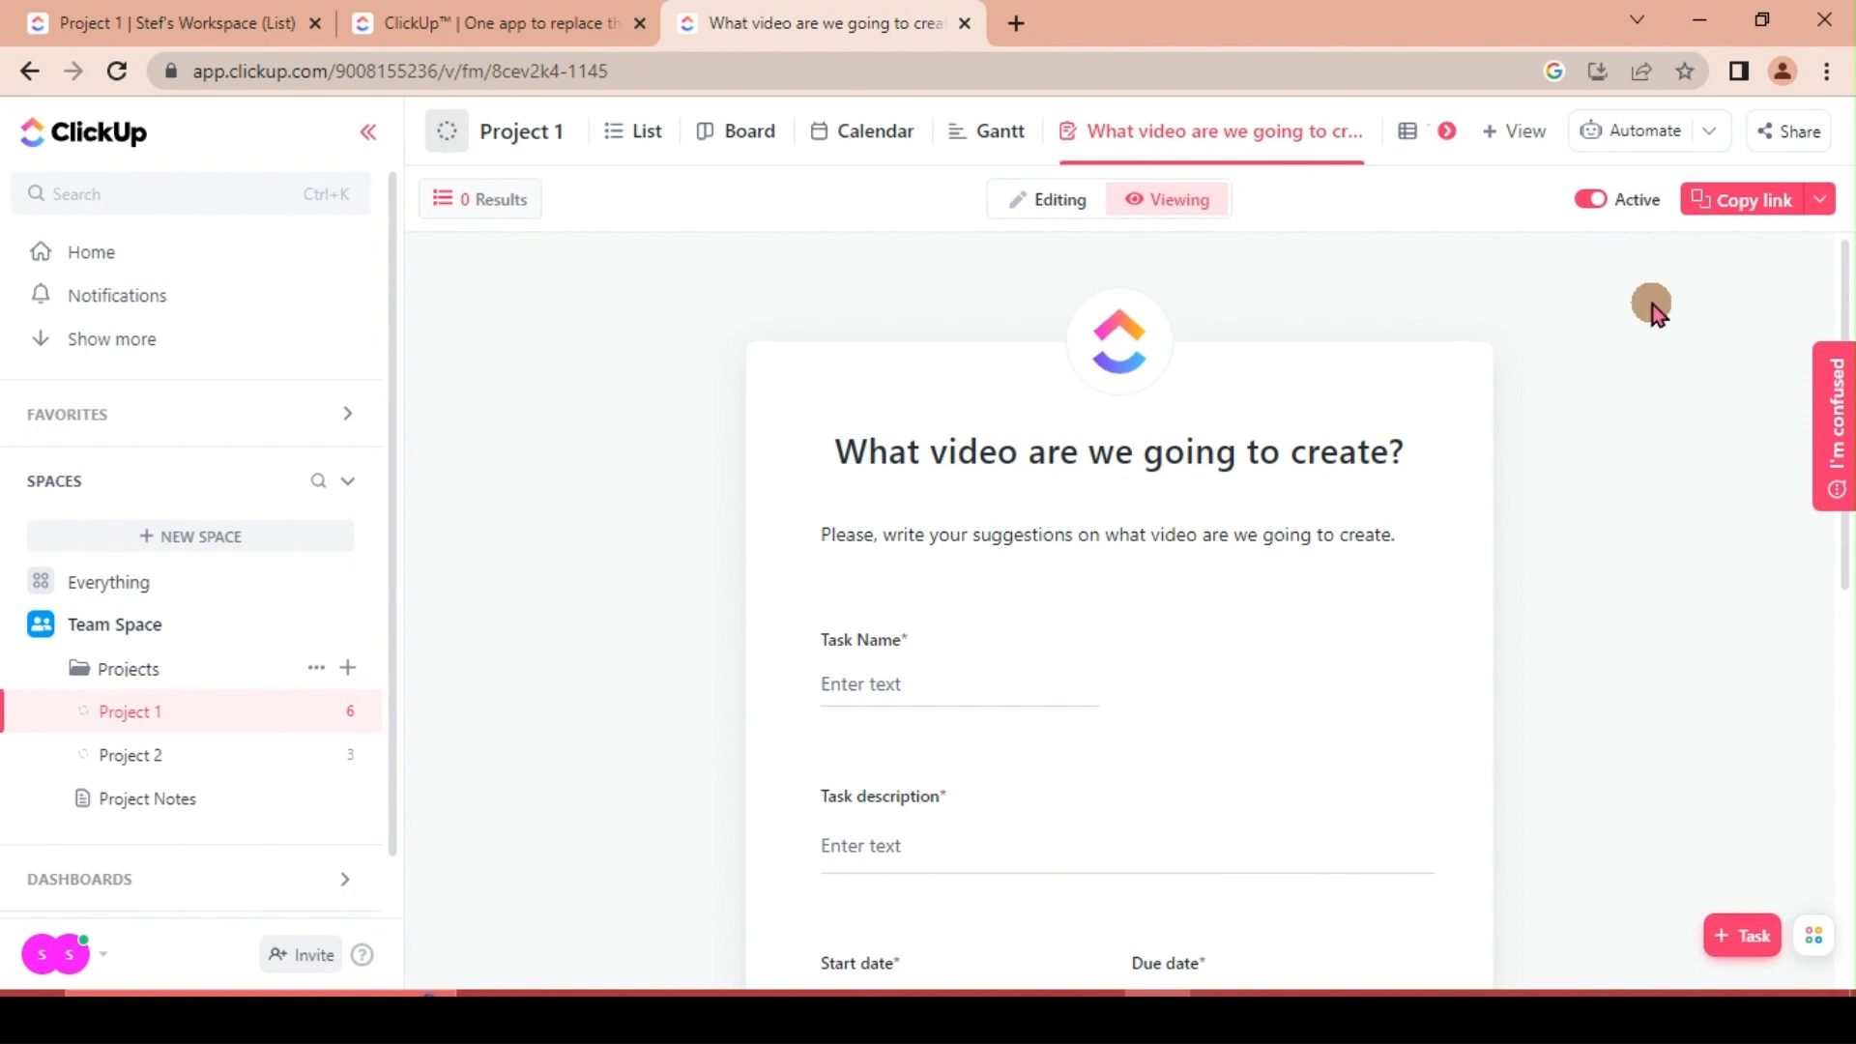
- Copy the form's link, open it in a new browser tab and look over the public form
click(1746, 211)
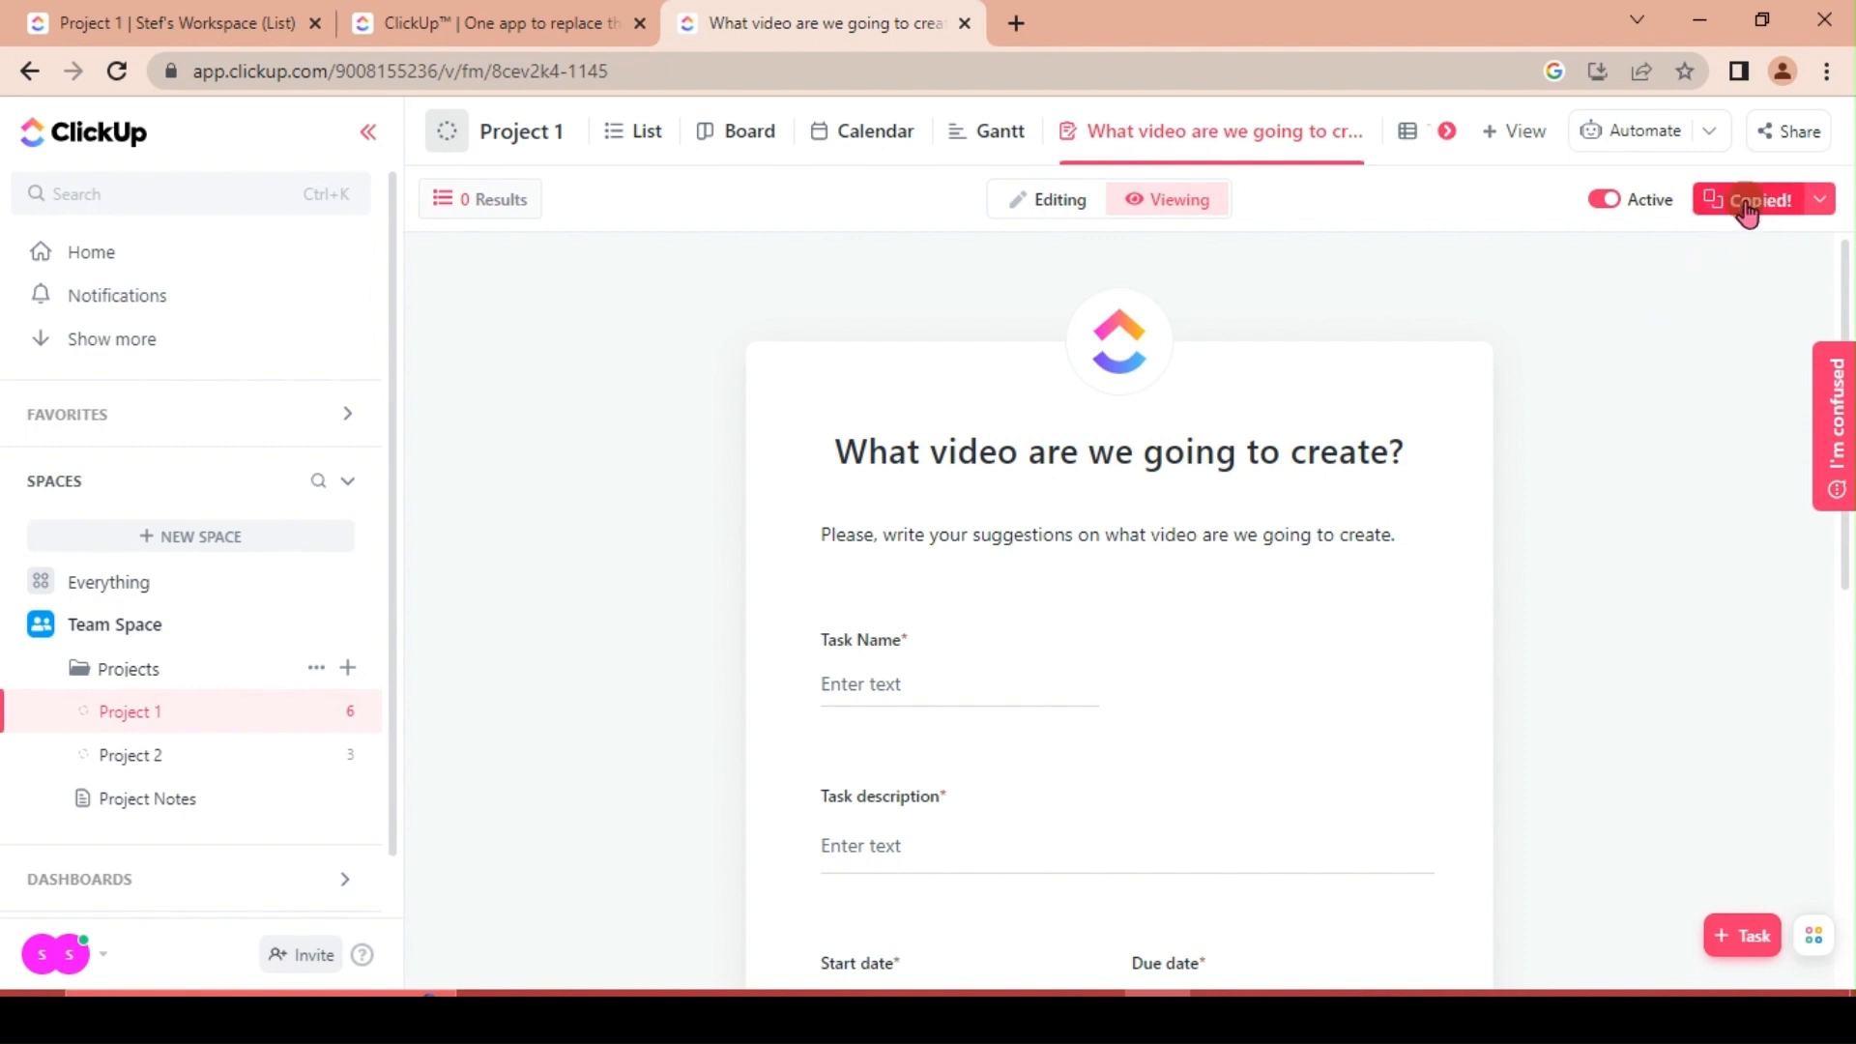
click(1017, 25)
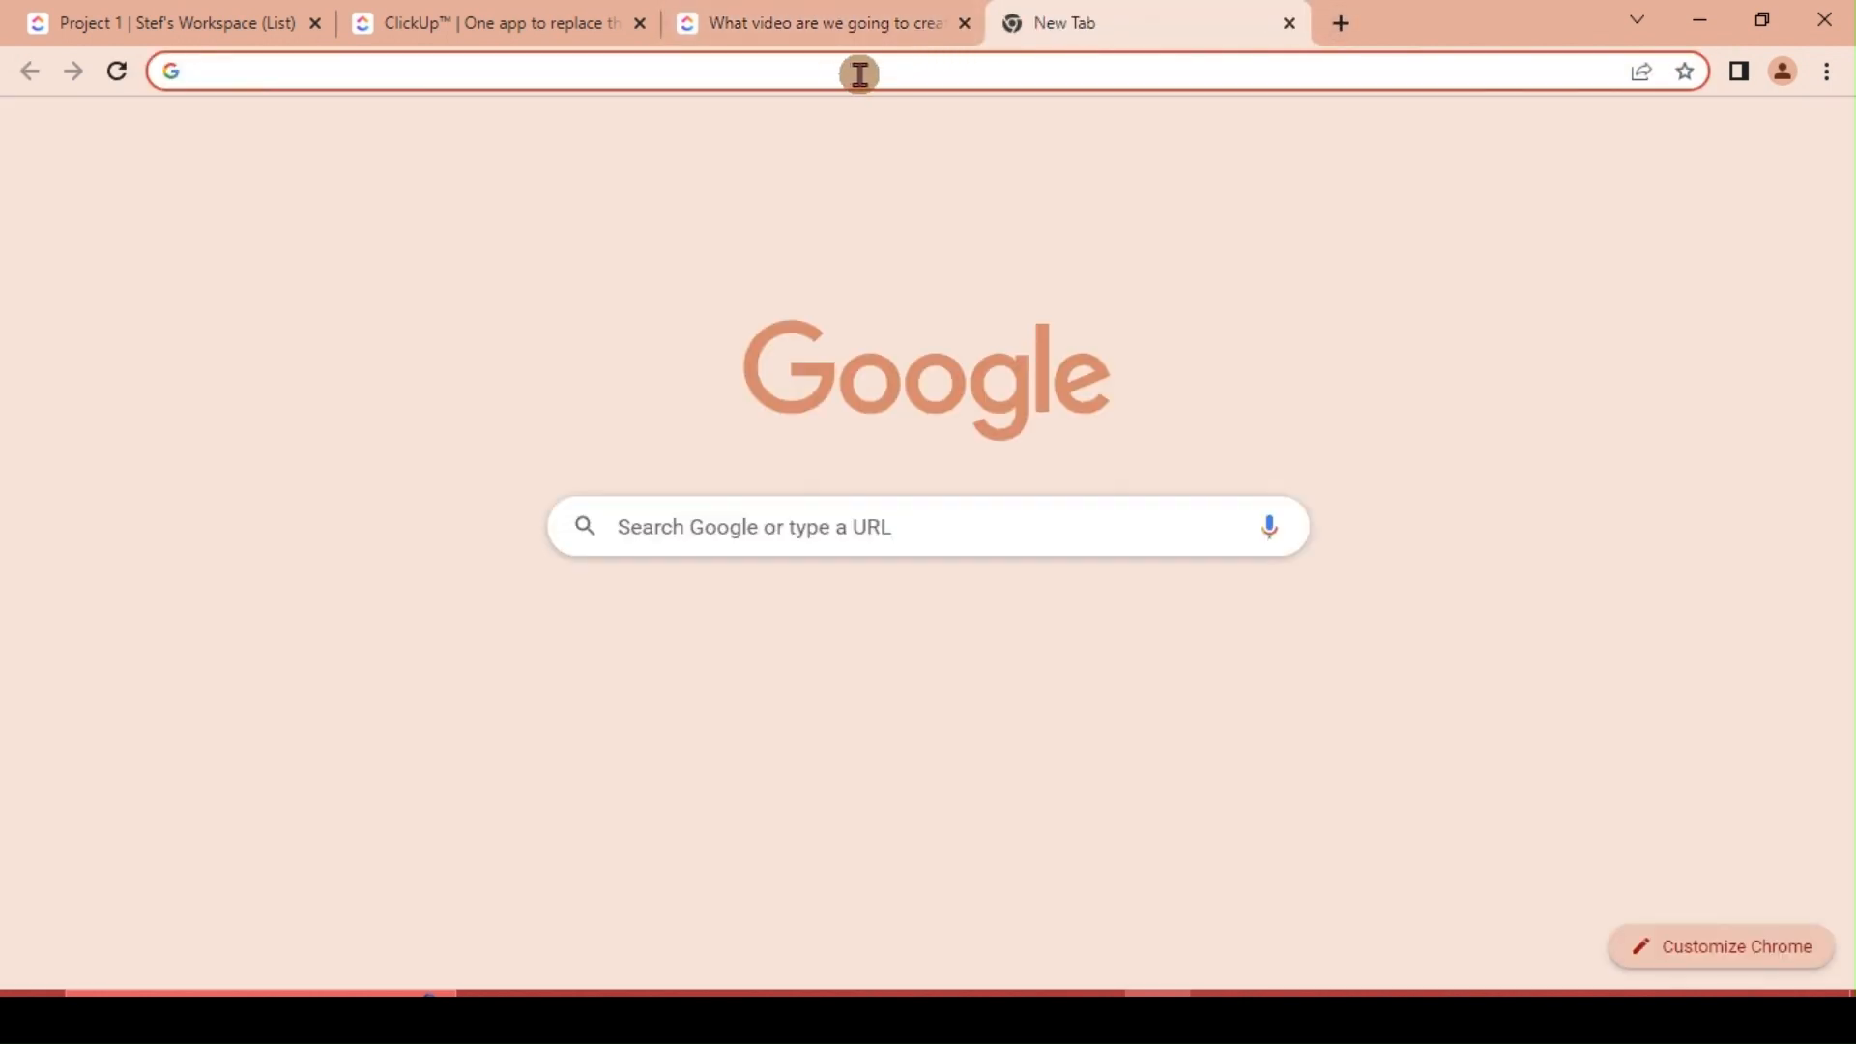
click(821, 74)
key(ctrl+v)
key(Return)
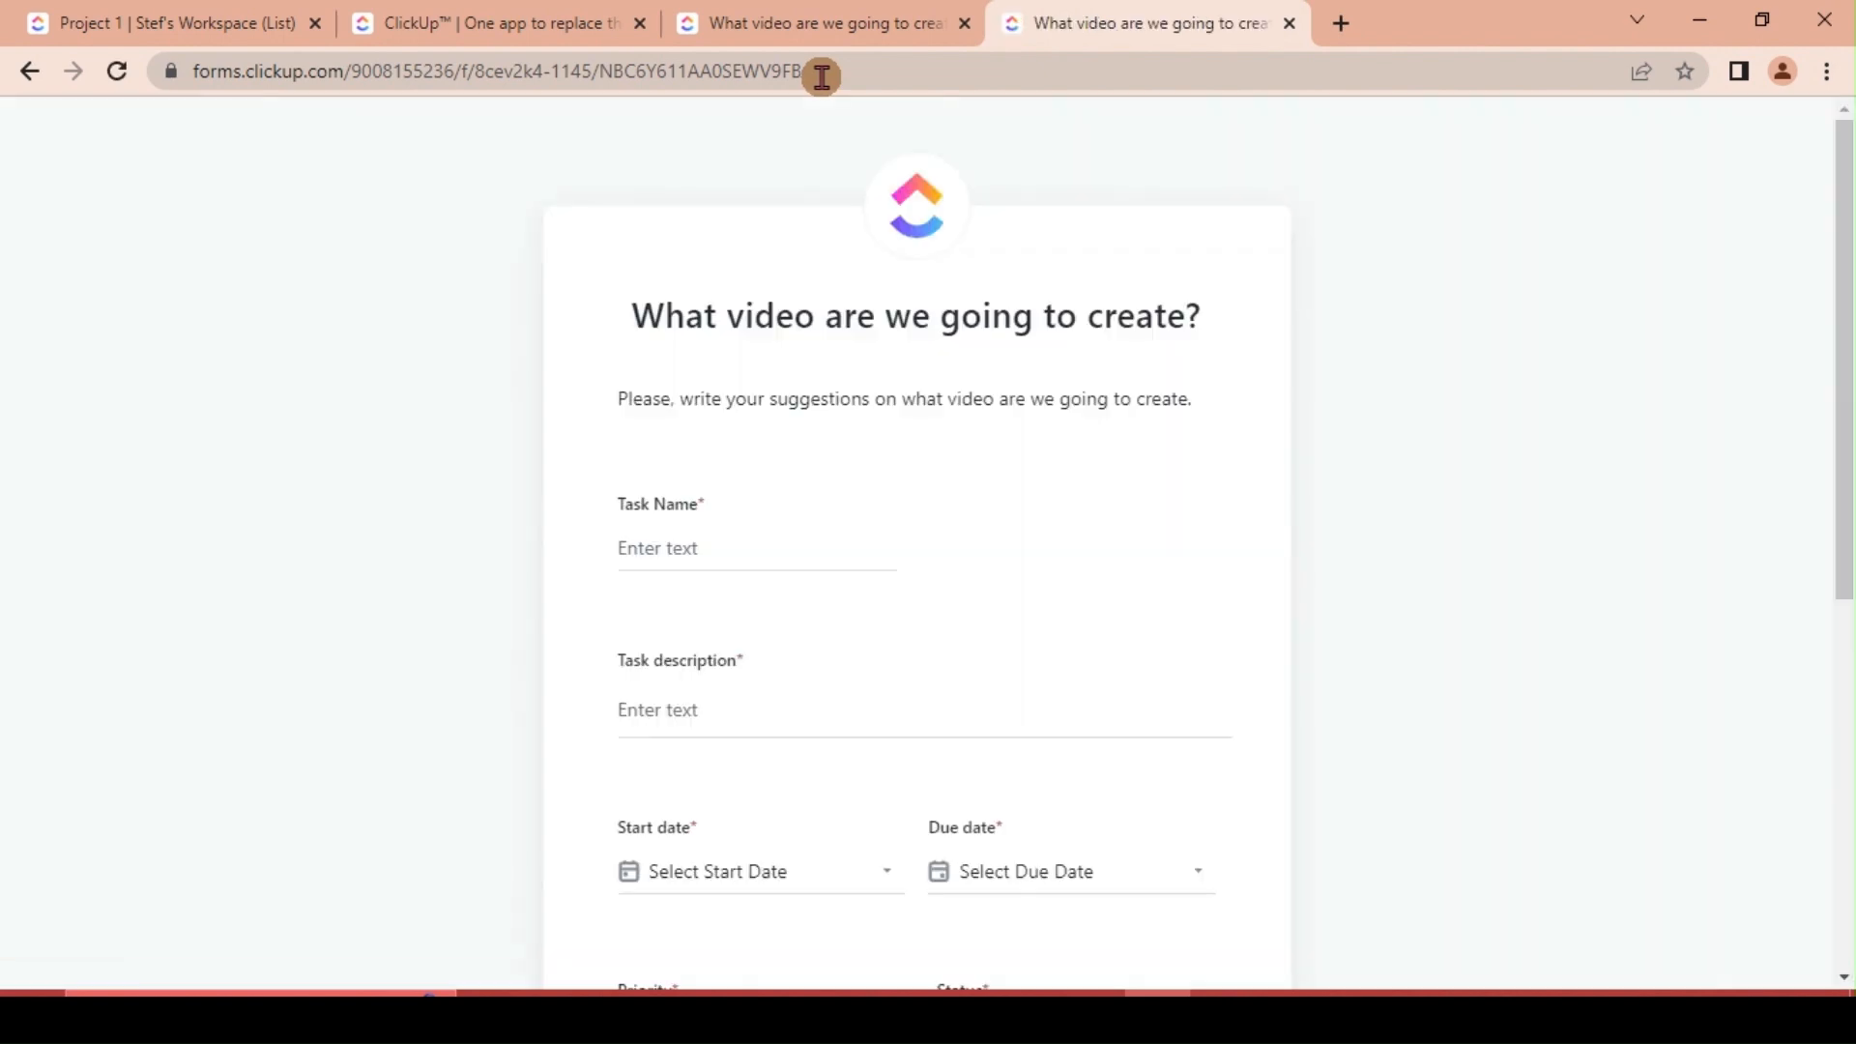
scroll(876, 624, down, 5)
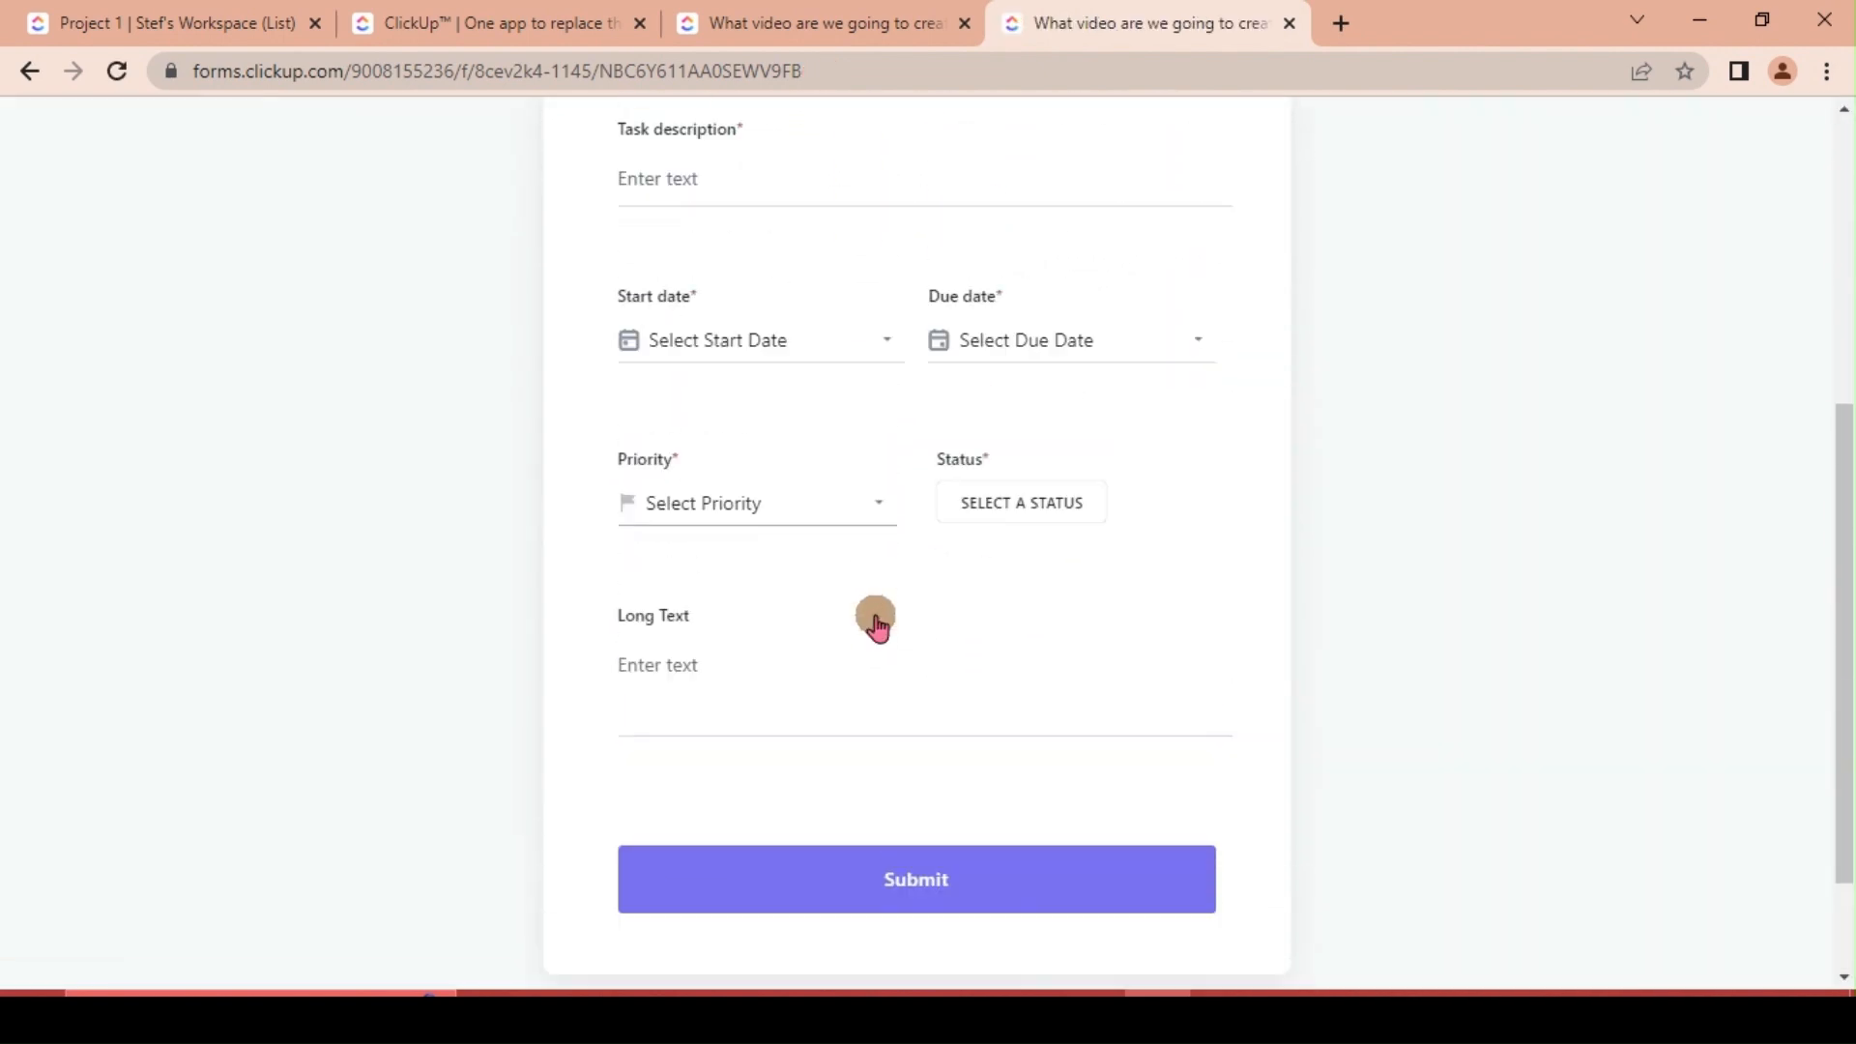
scroll(876, 618, up, 5)
scroll(876, 616, down, 6)
scroll(876, 616, up, 7)
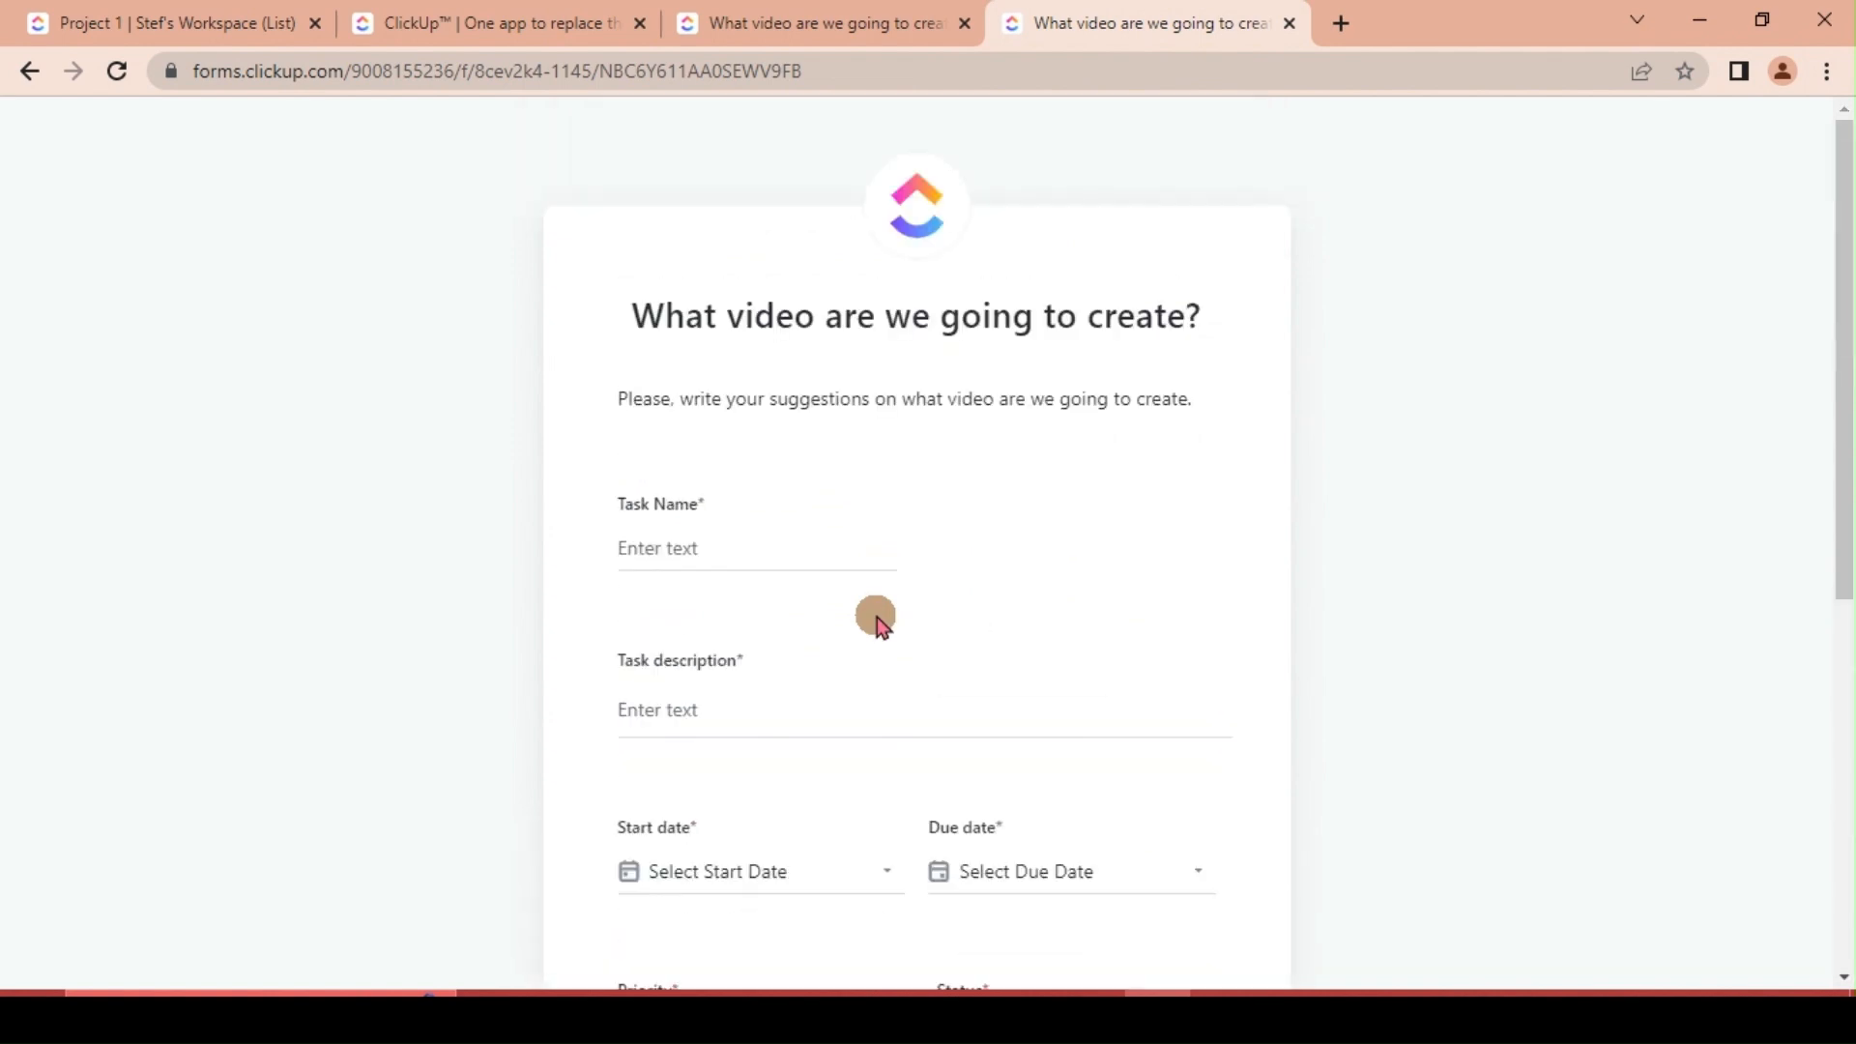
- Return to the form preview in ClickUp and enter "YouTube Video Tutorial" as the Task Name
click(833, 21)
scroll(1189, 745, down, 2)
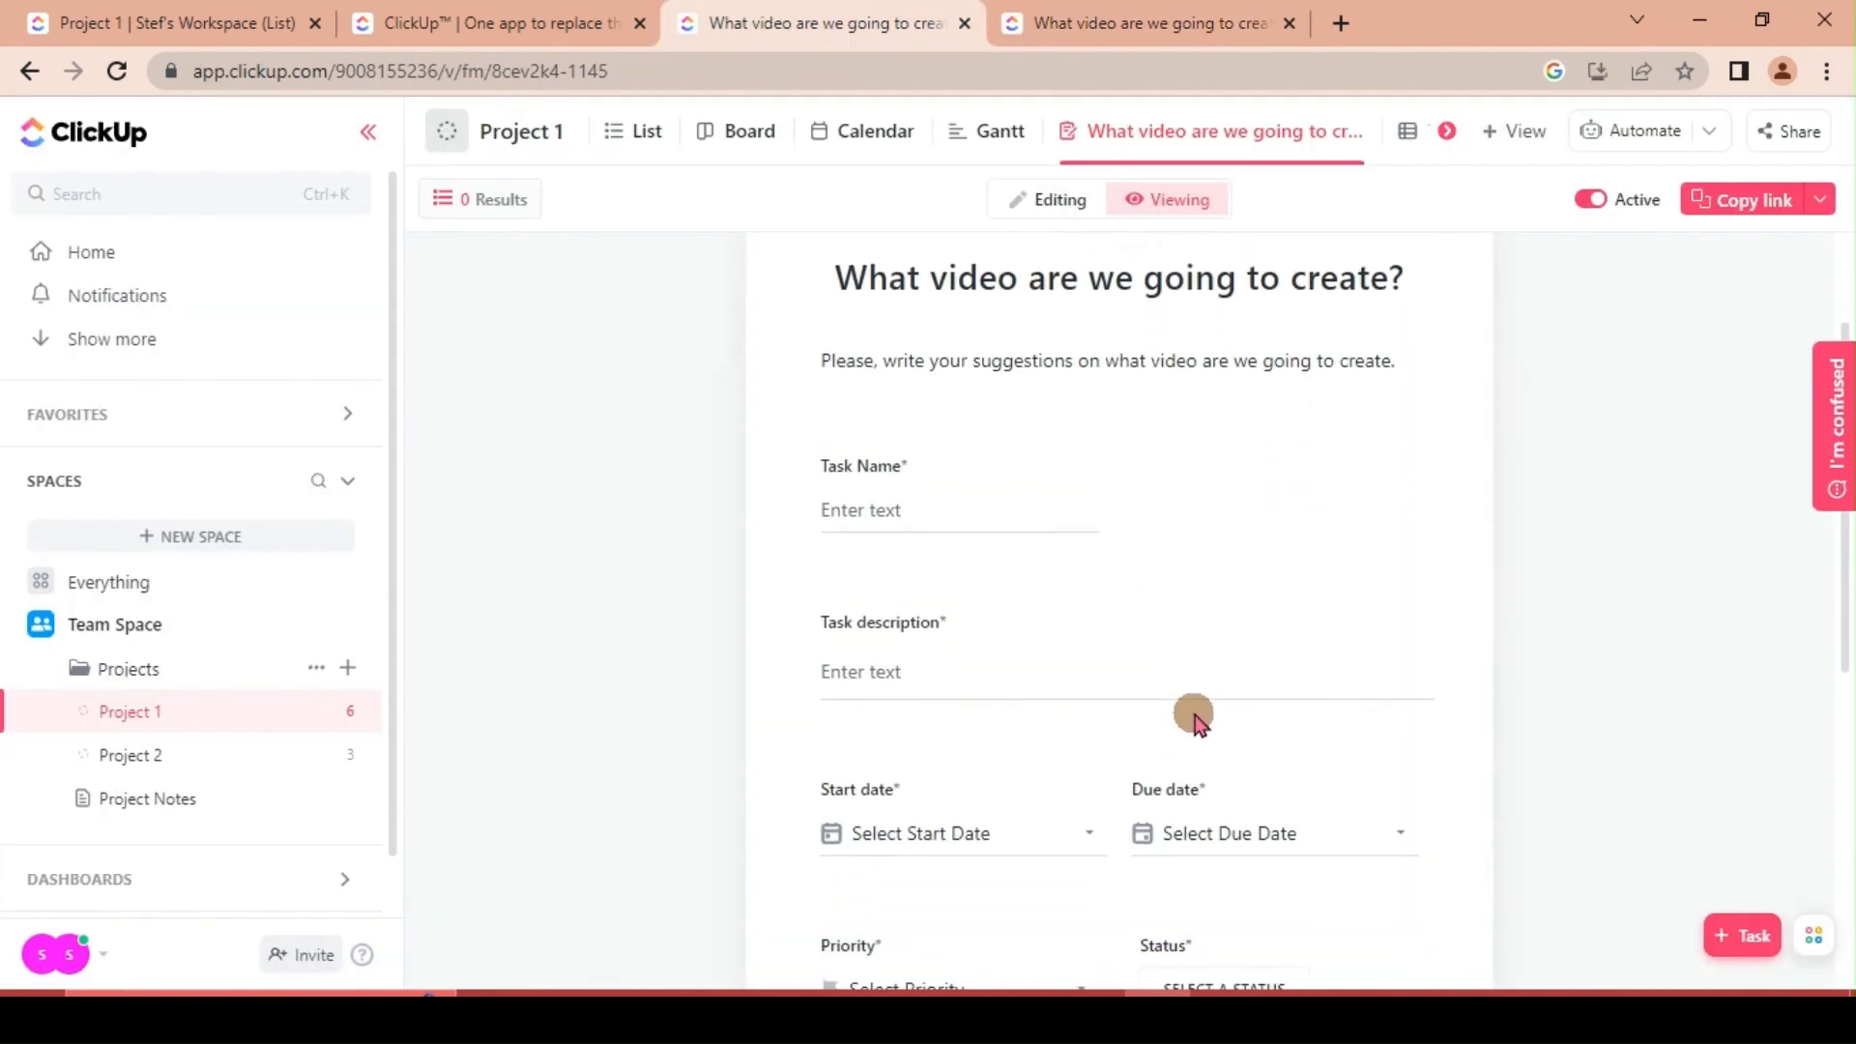
click(933, 512)
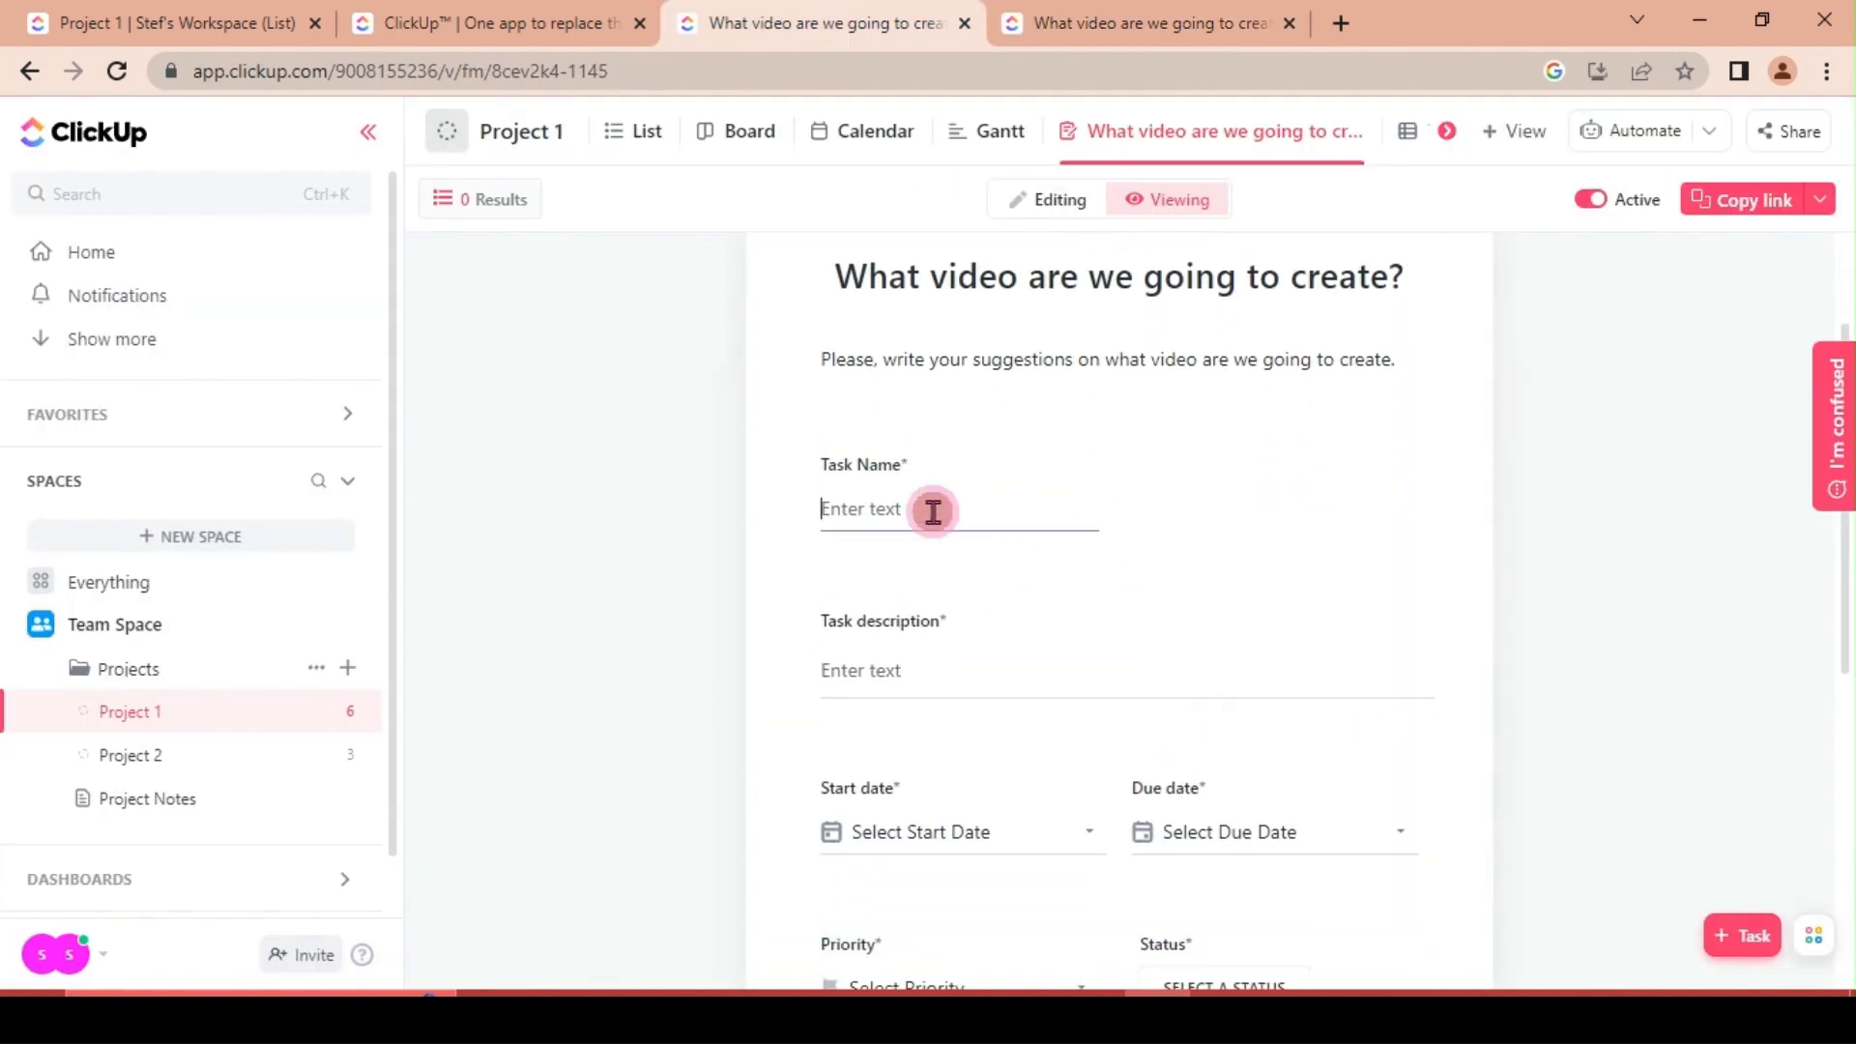
scroll(1150, 425, up, 1)
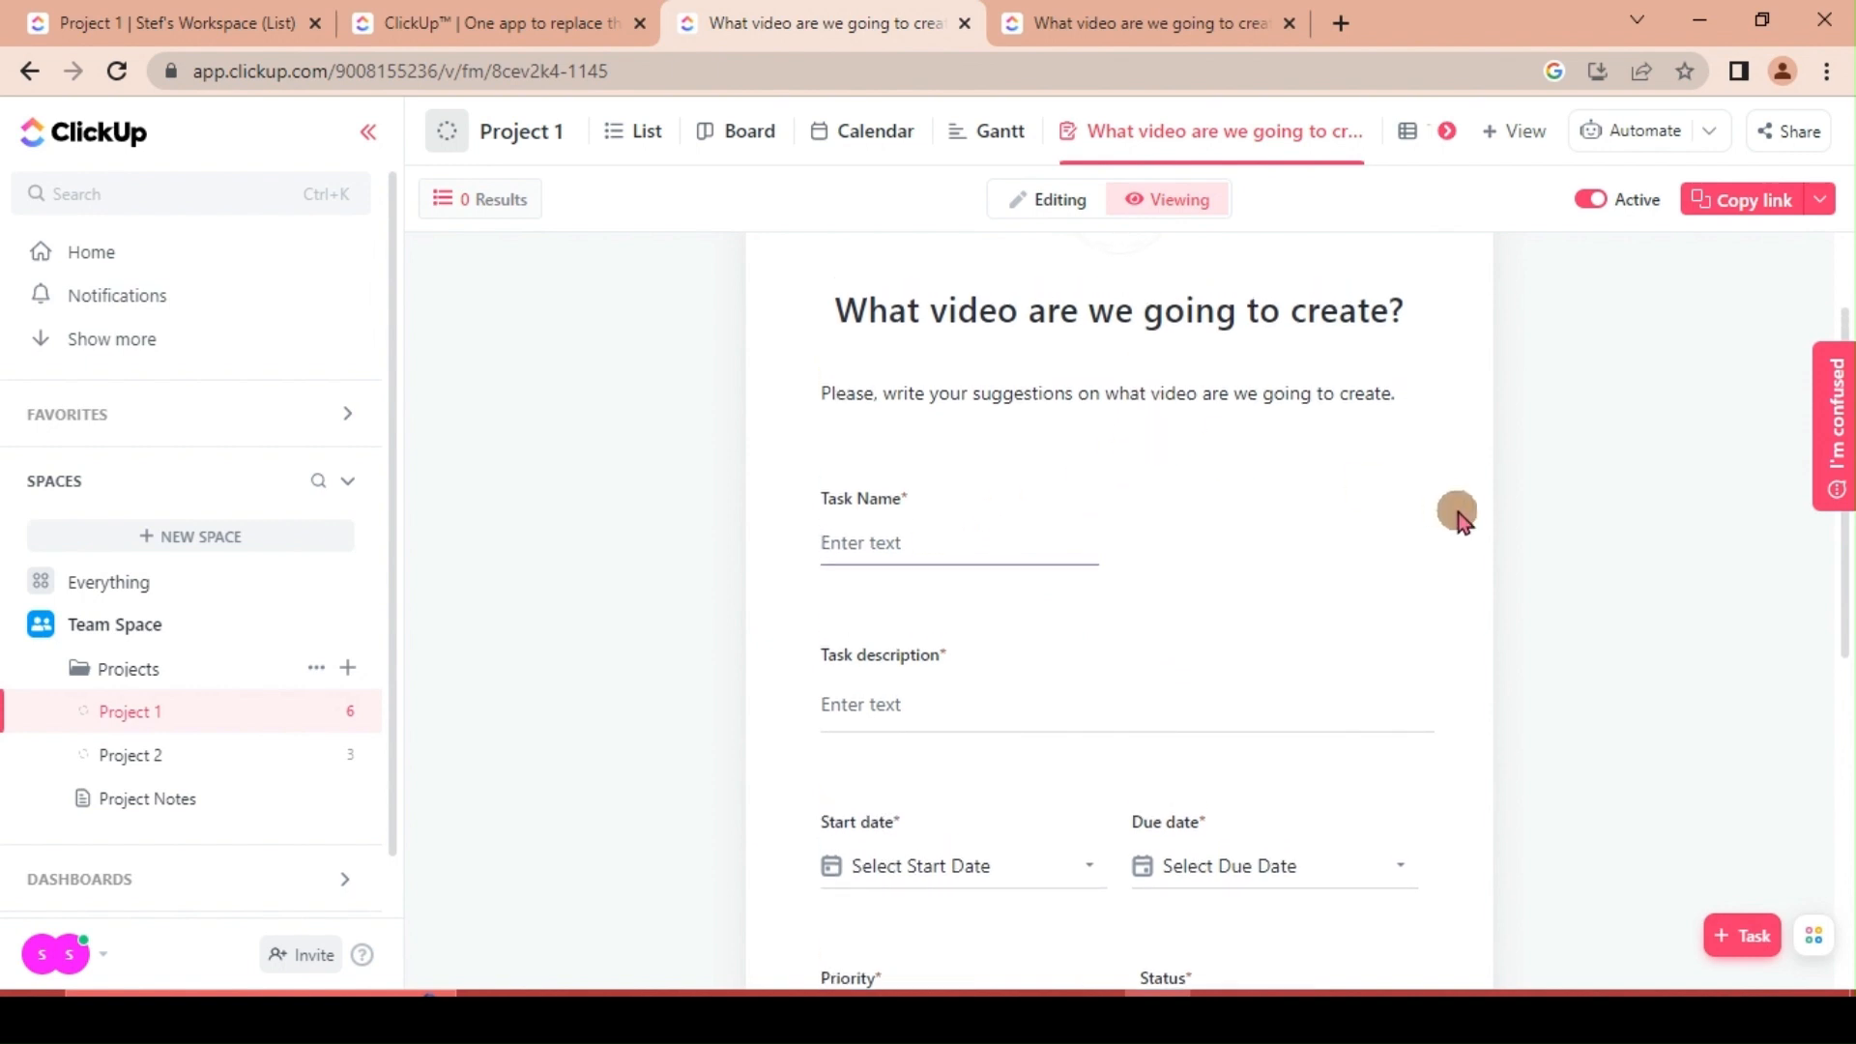
text(YouTube Video Tutorial)
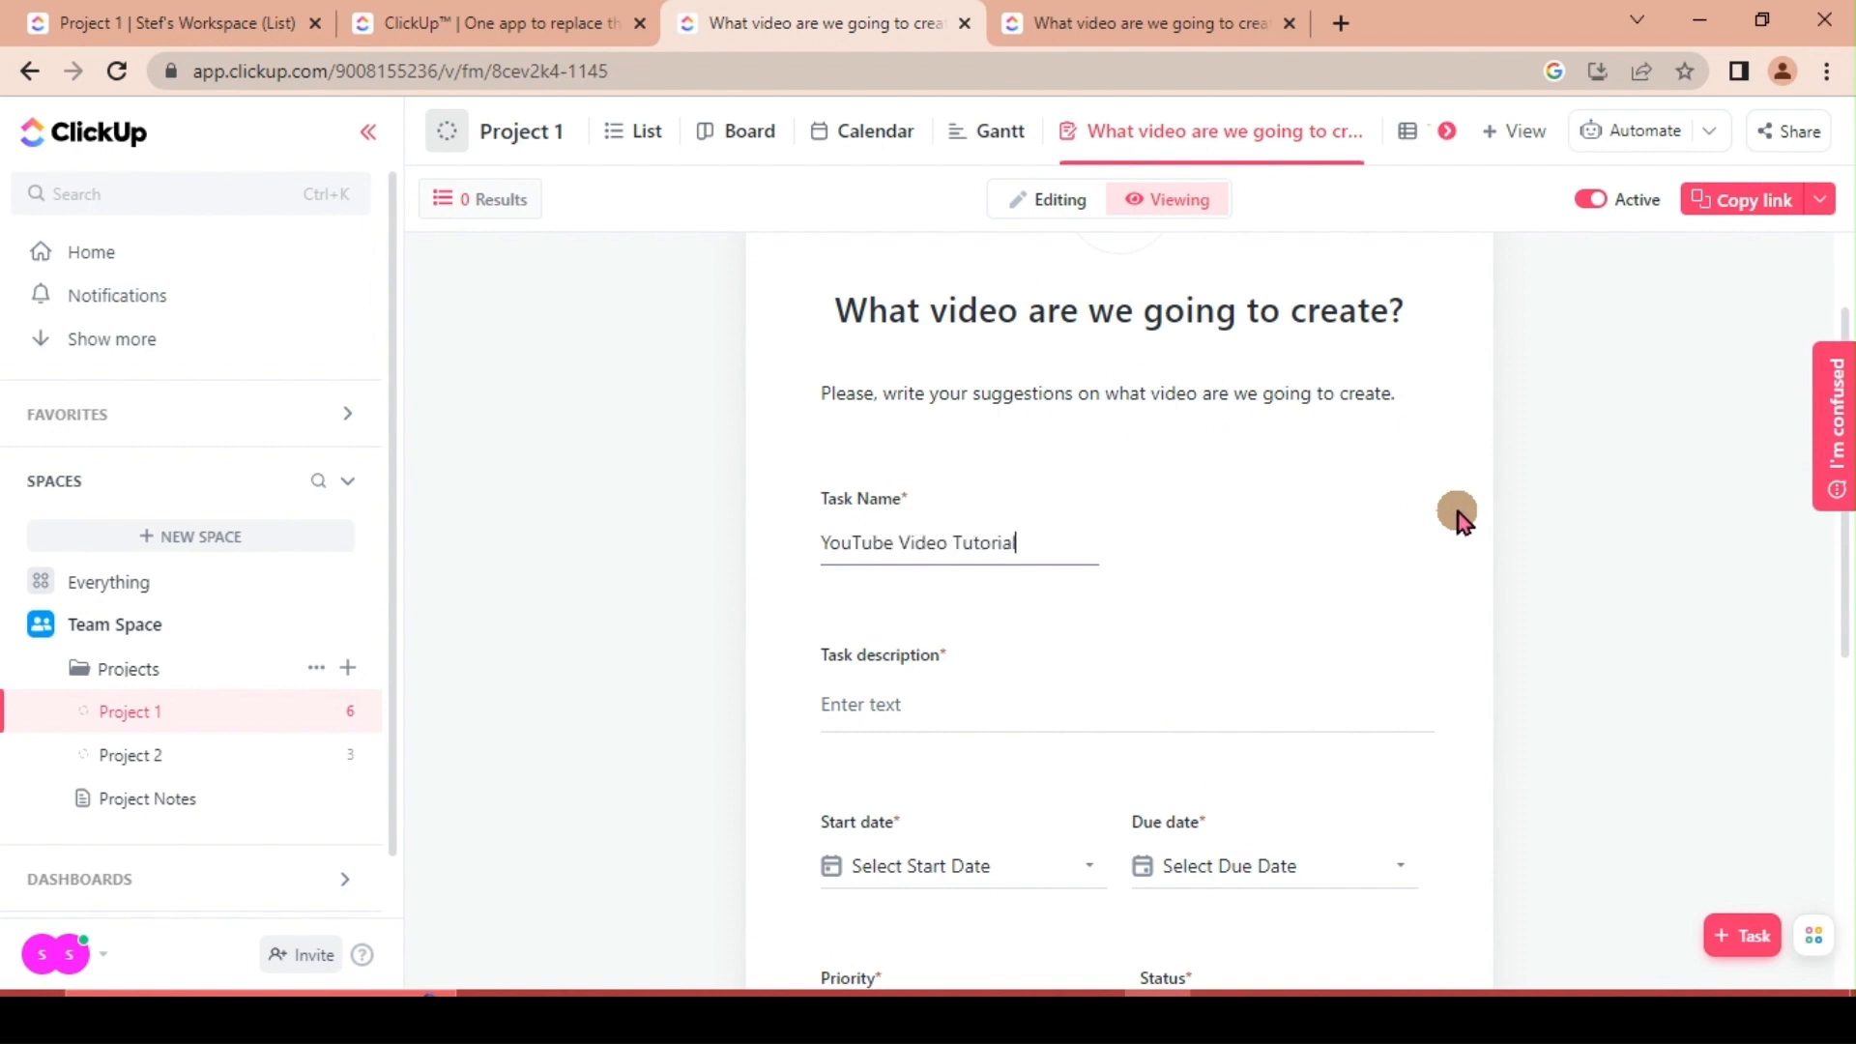
- Enter "Let's make a YouTube video tutorial." as the Task description in the form
click(946, 715)
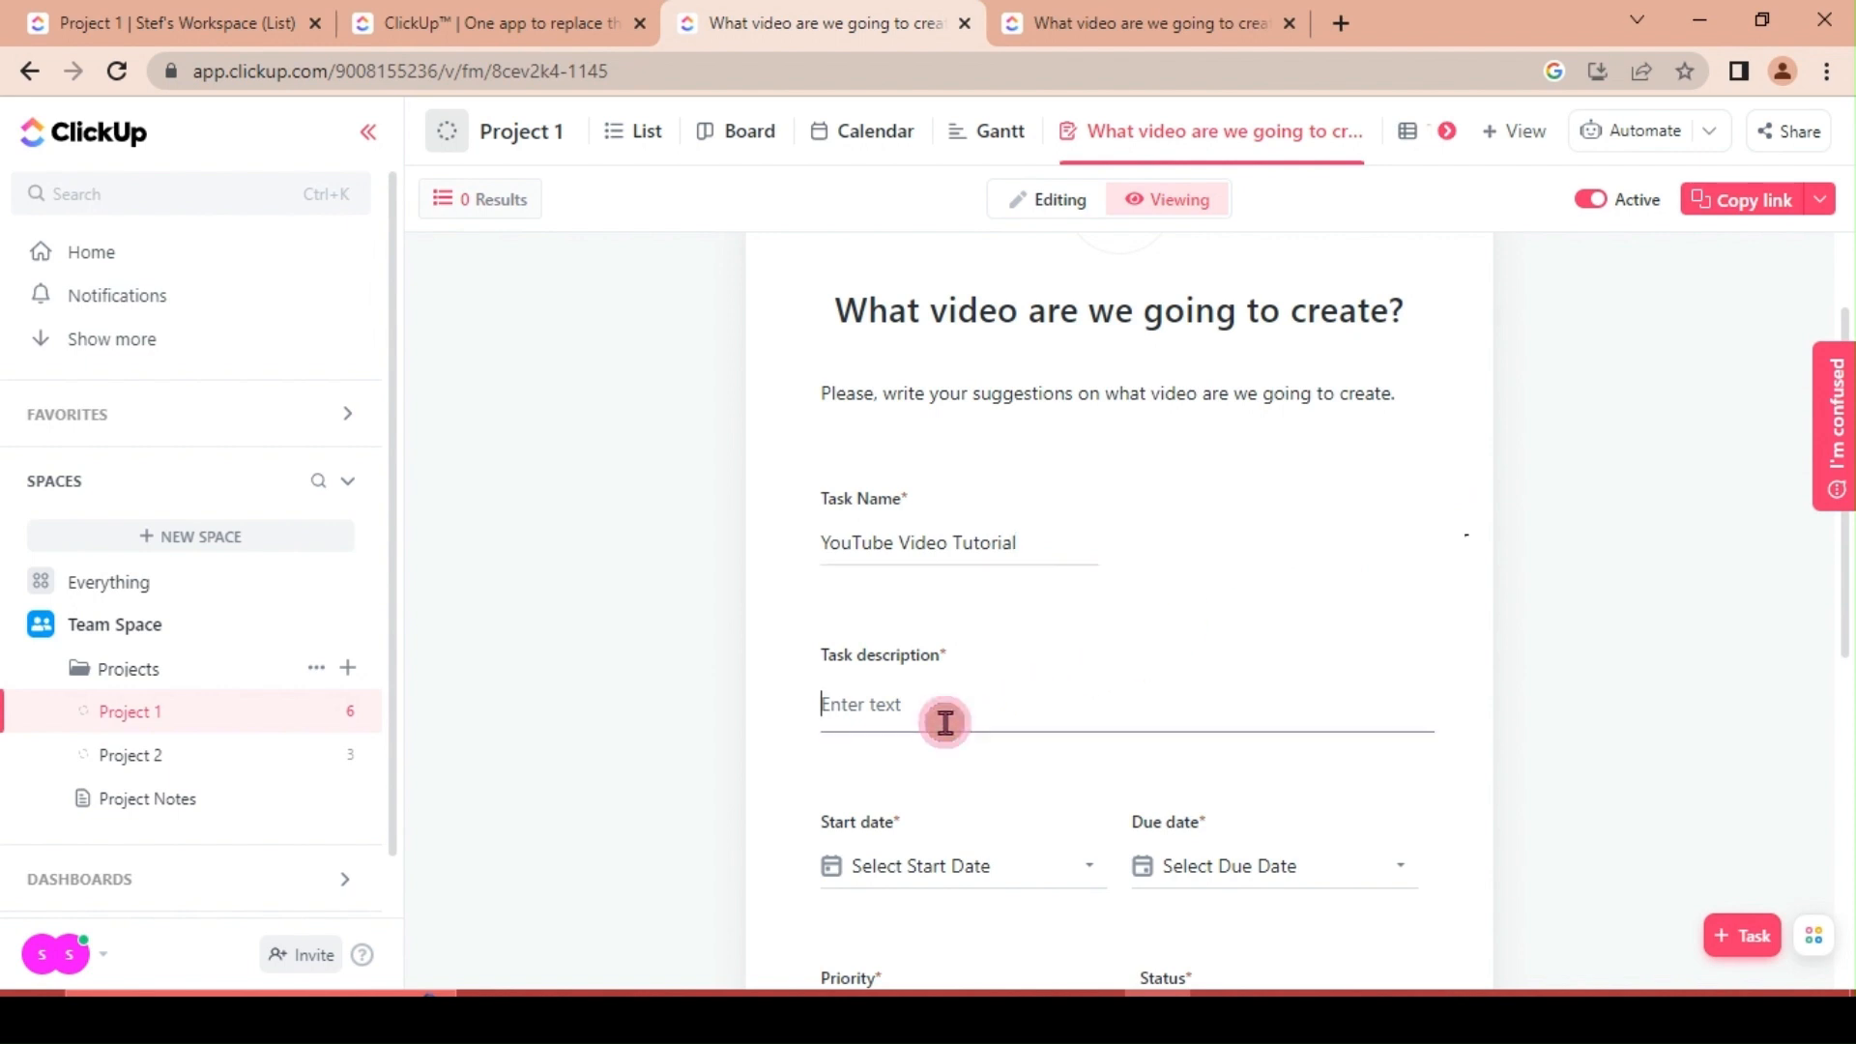
scroll(945, 720, down, 1)
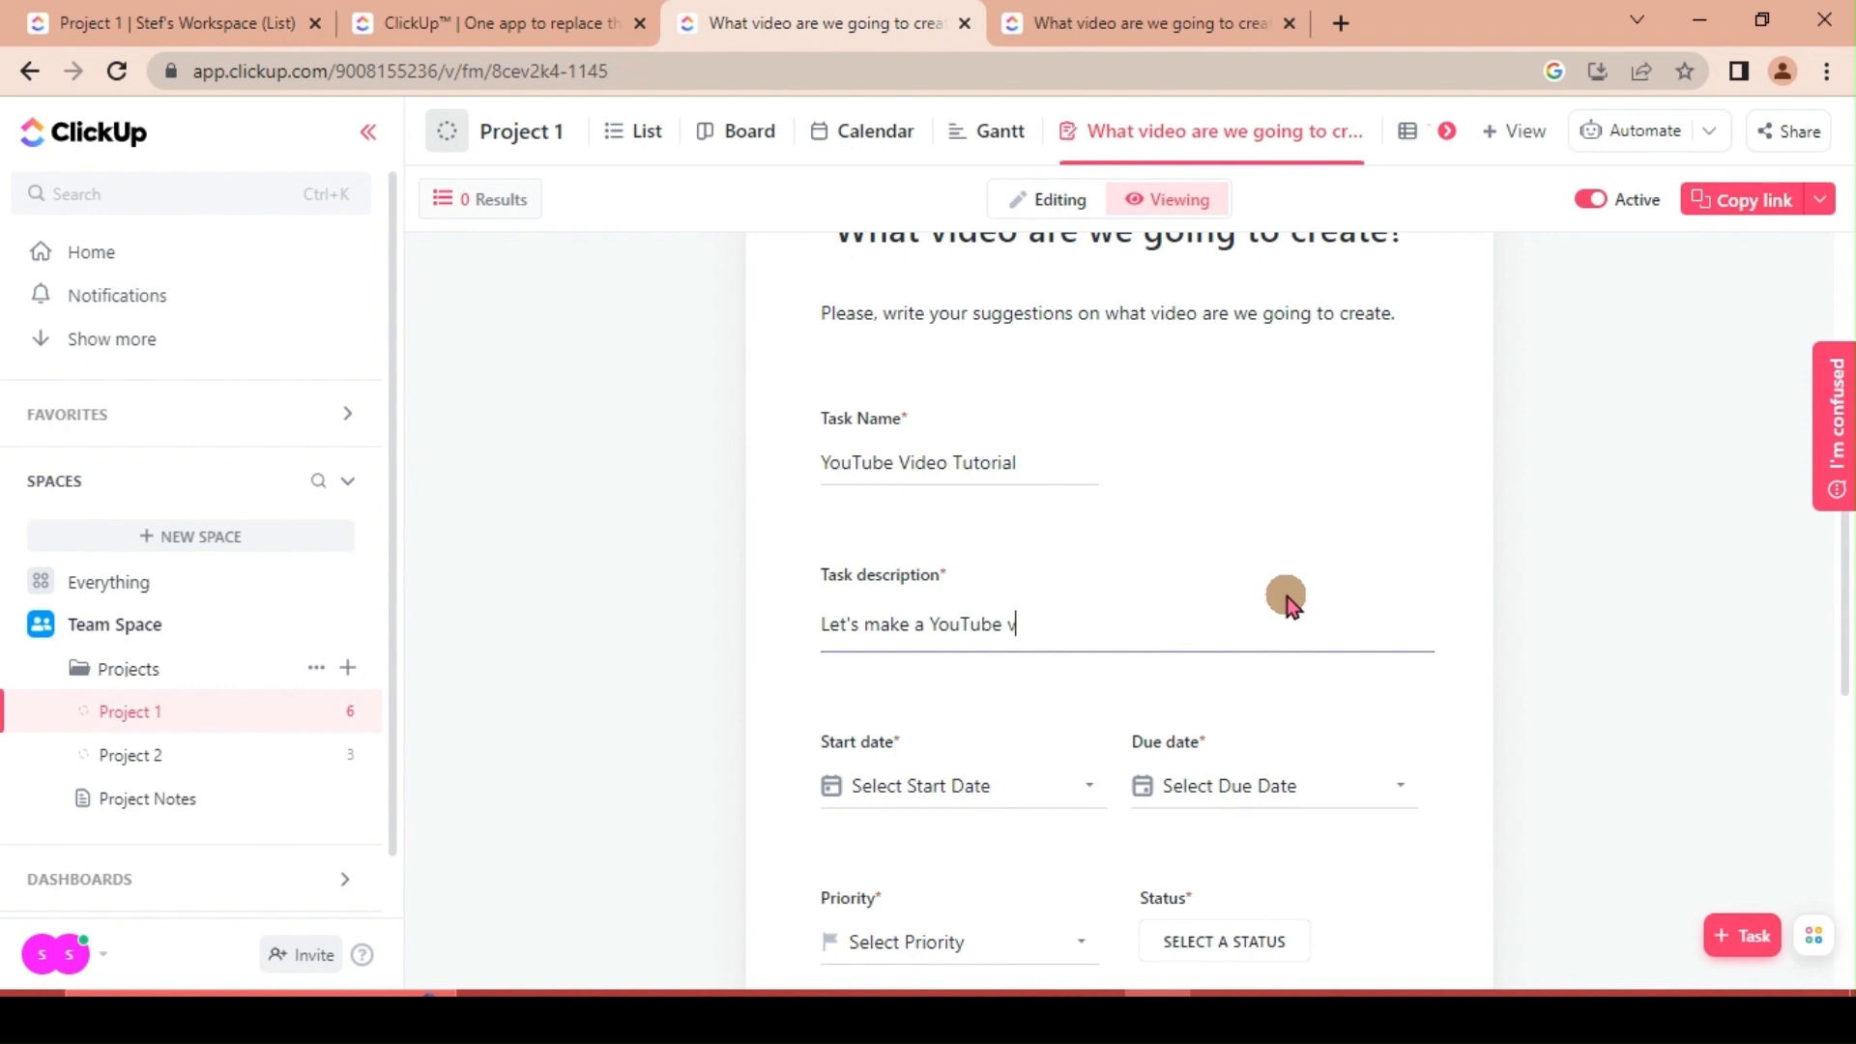
text(ideo tutorial.)
- Set the form's start date to May 10, 2023 and its due date to May 13, 2023
scroll(1245, 677, down, 2)
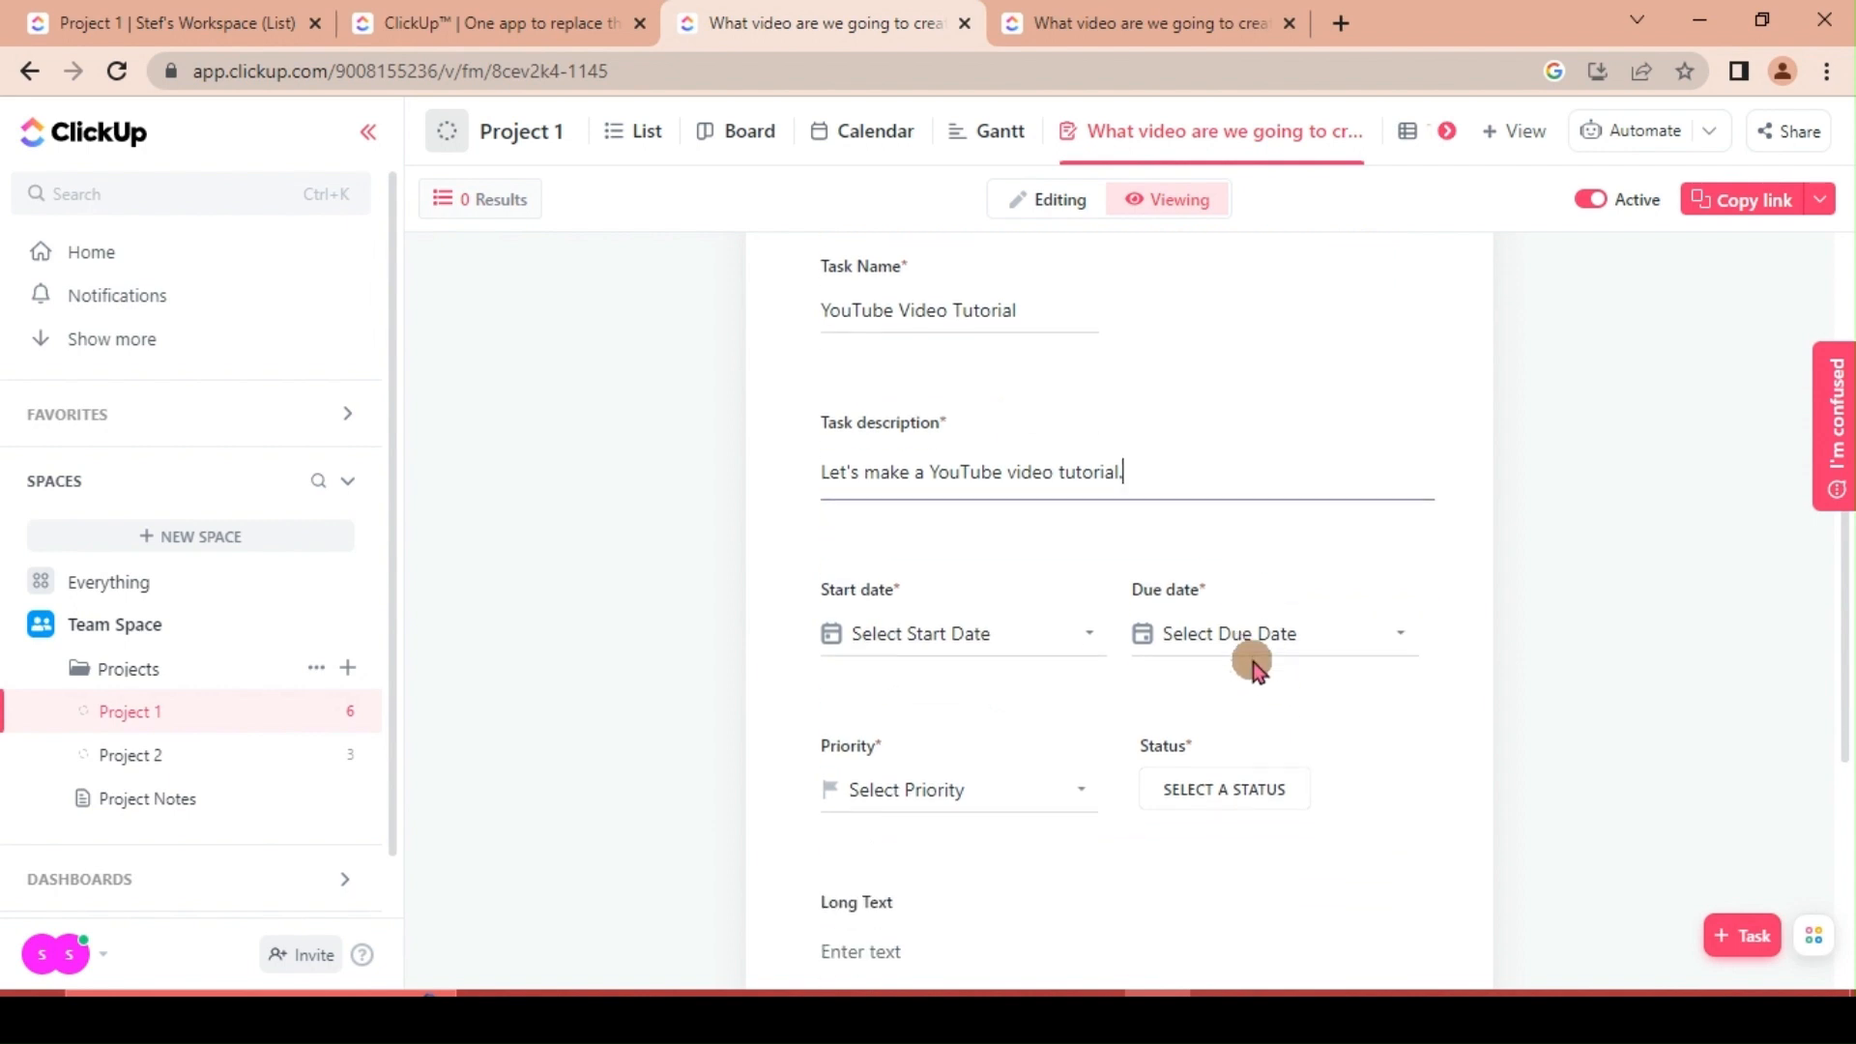
click(971, 638)
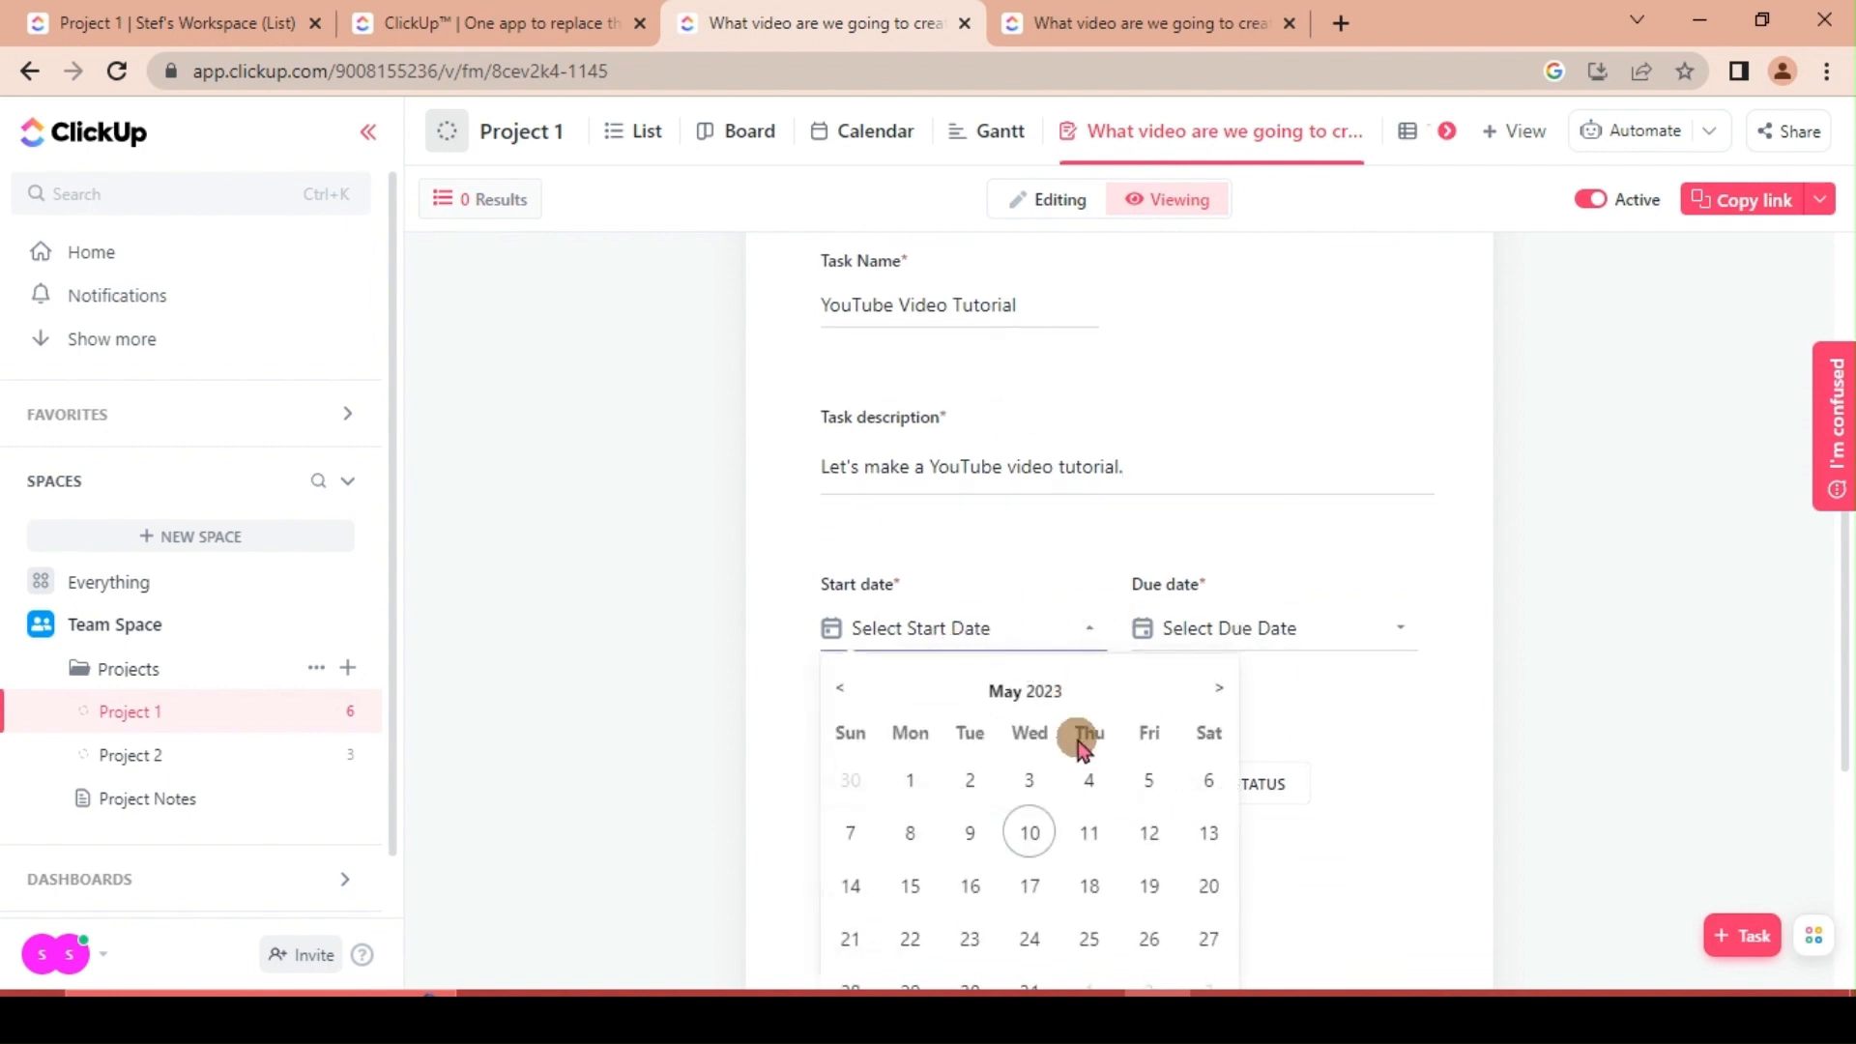
click(1031, 831)
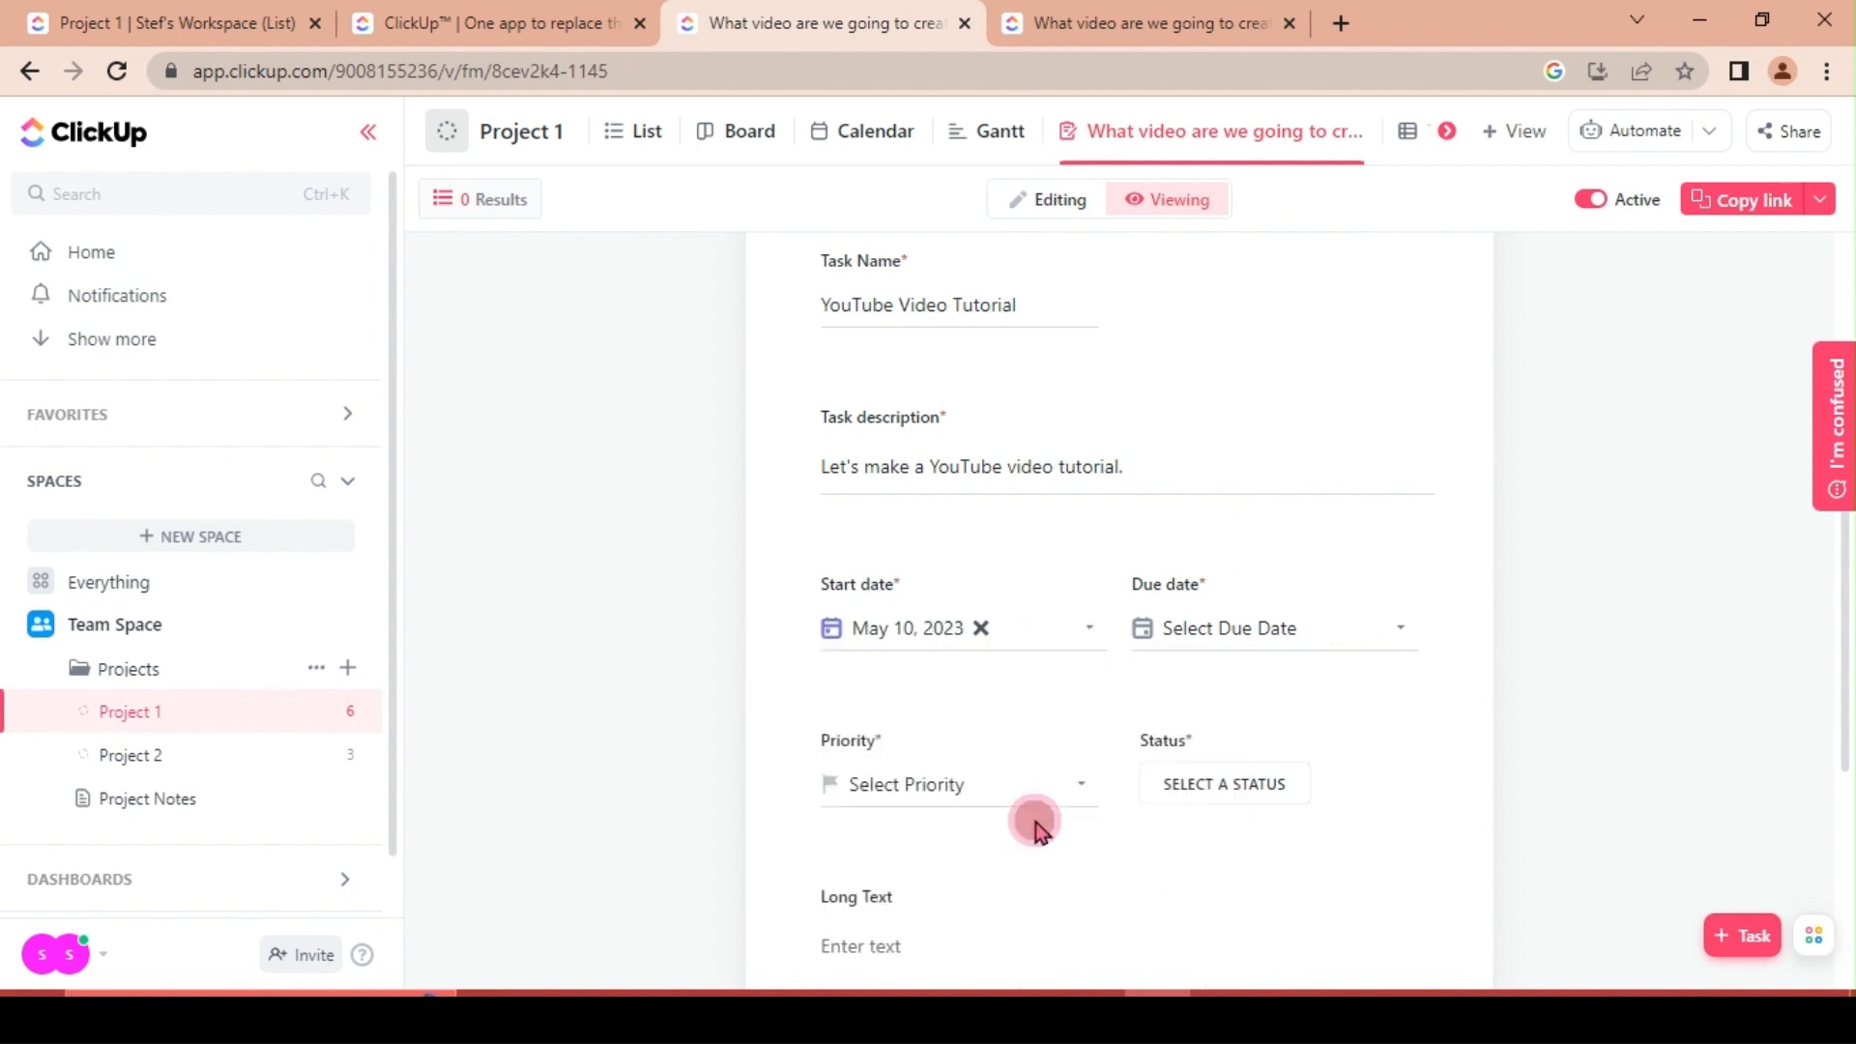
click(1284, 636)
scroll(1339, 830, down, 1)
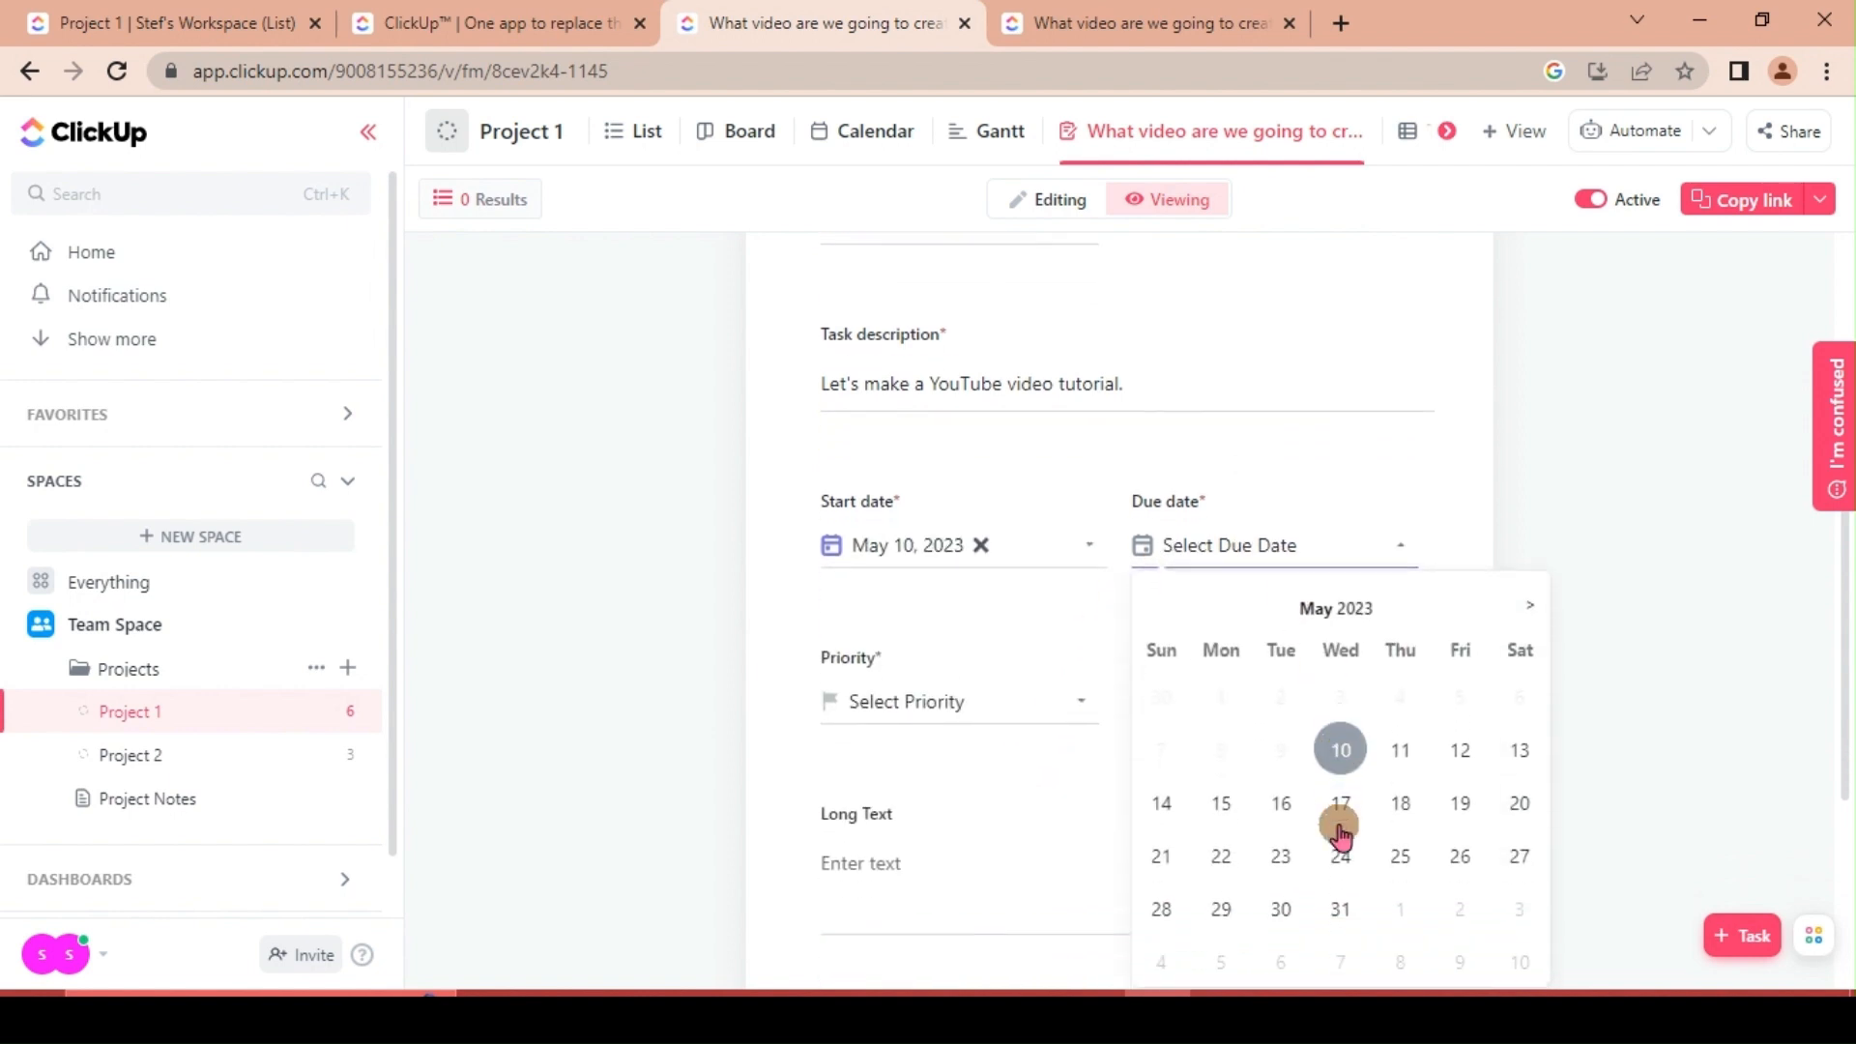
click(1513, 749)
- Set the Priority to Urgent and the Status to In Progress in the form
scroll(1313, 745, down, 1)
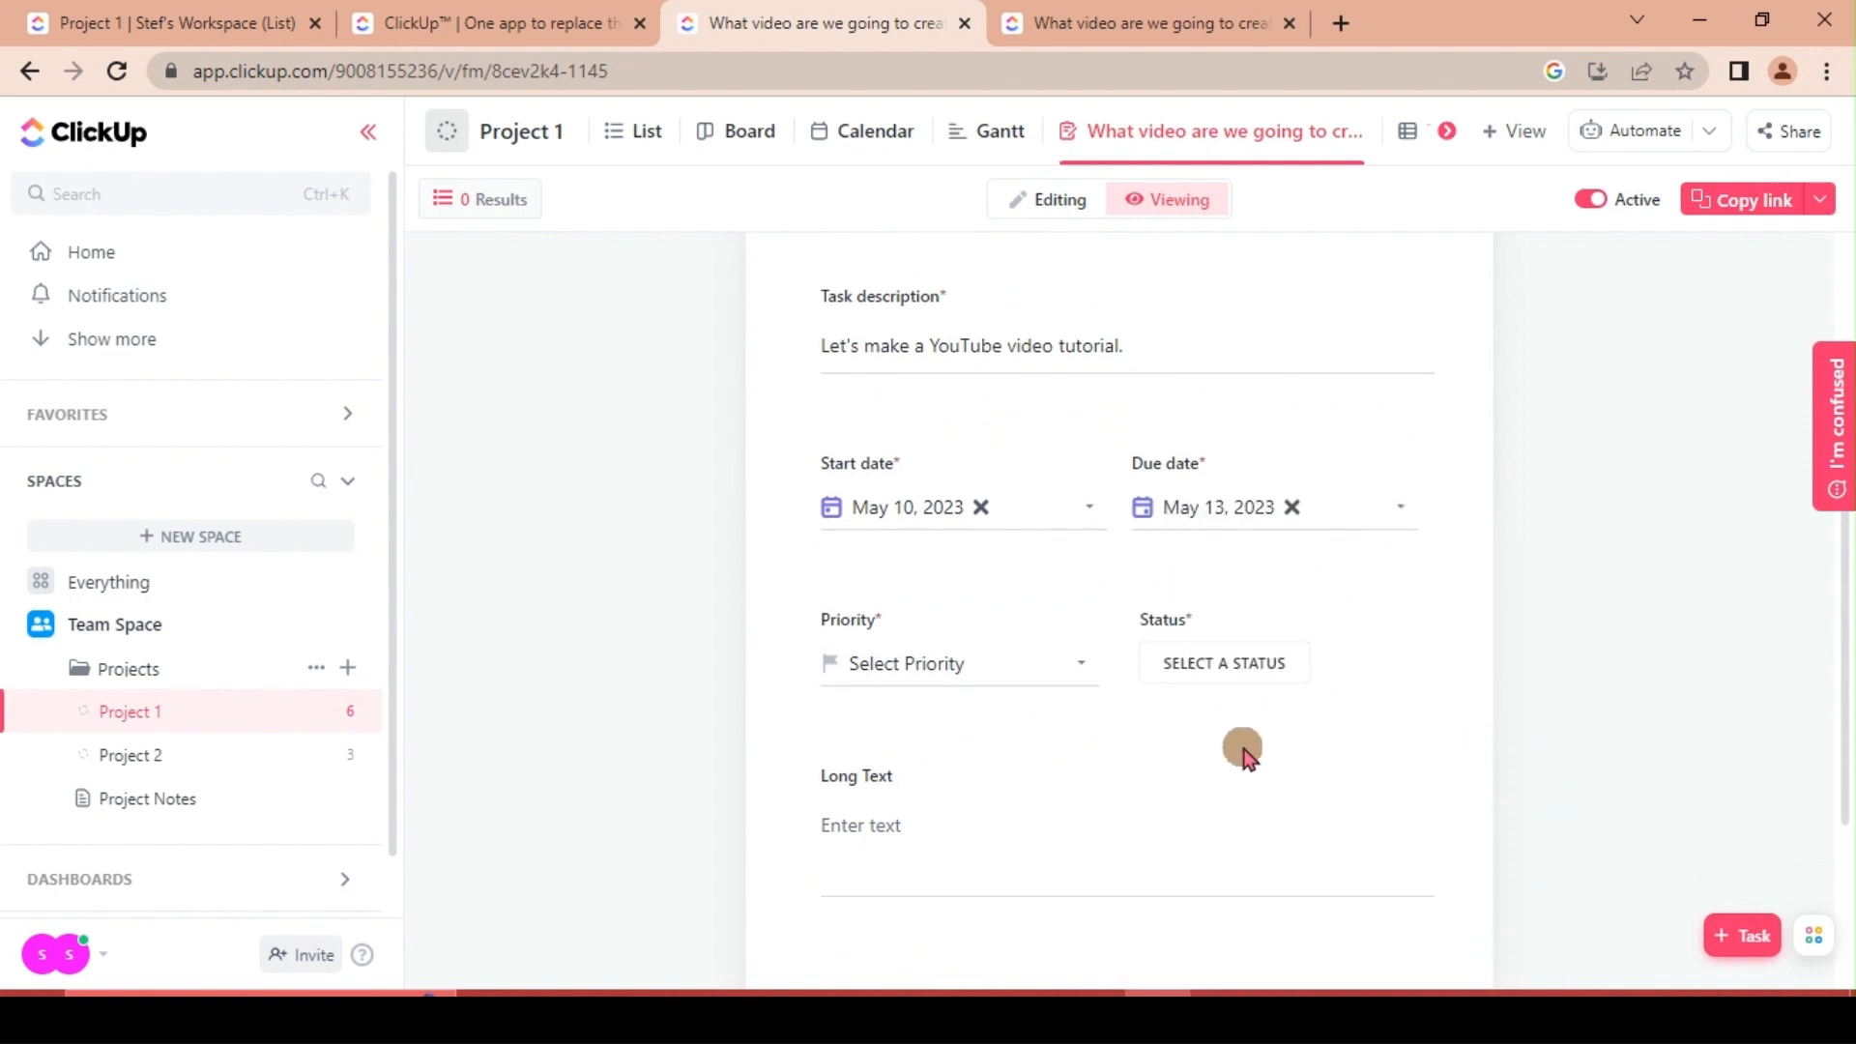
click(974, 599)
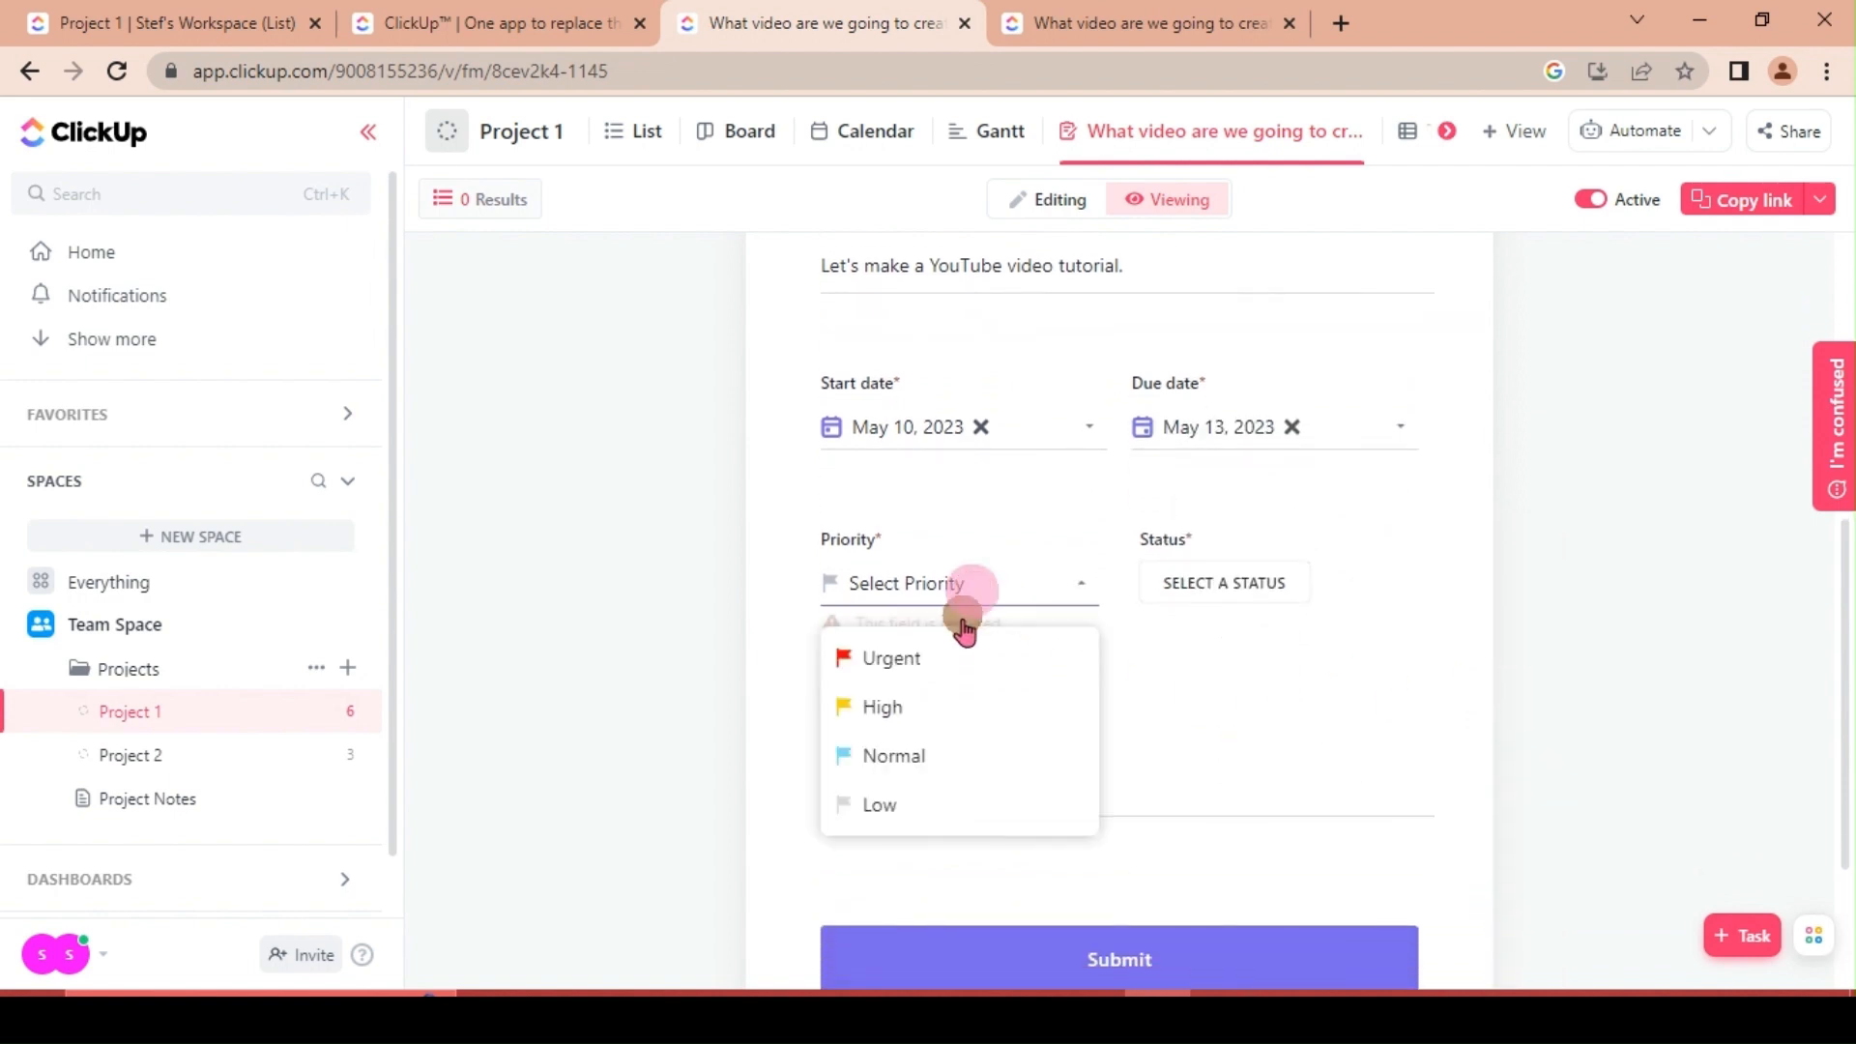
click(939, 656)
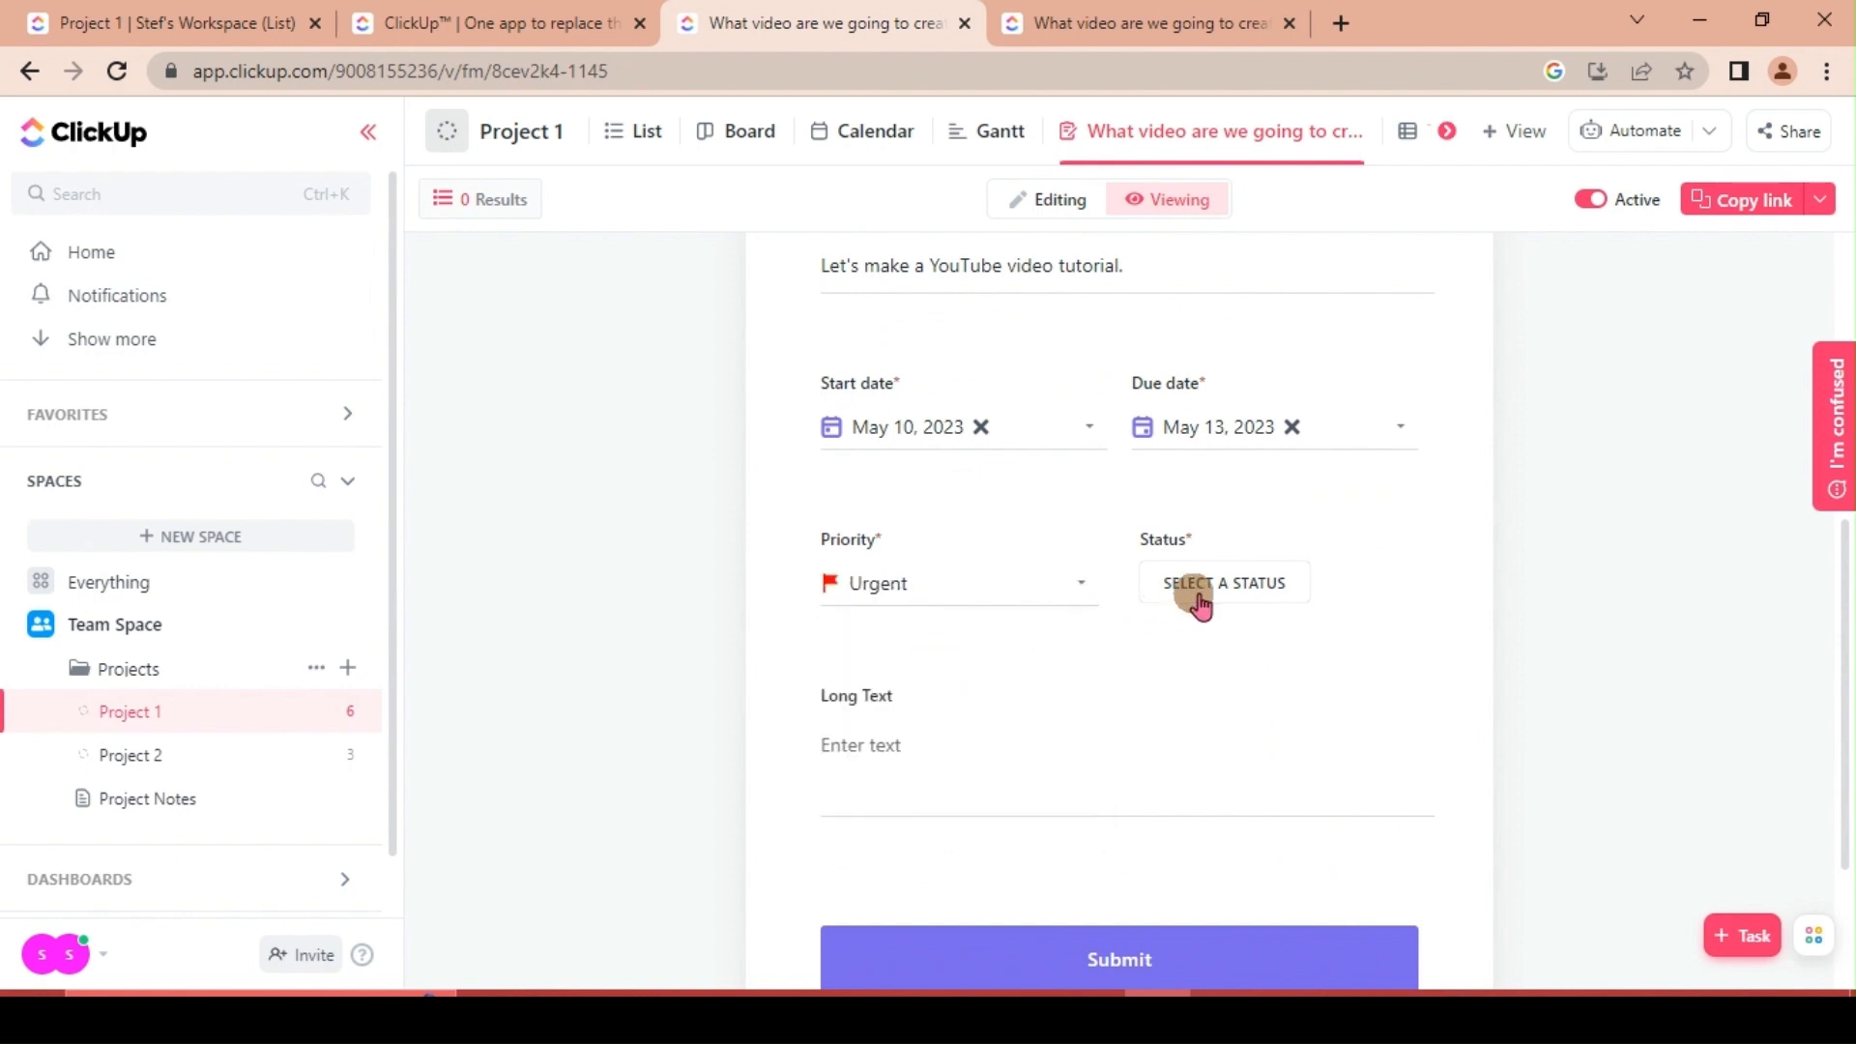
click(1240, 597)
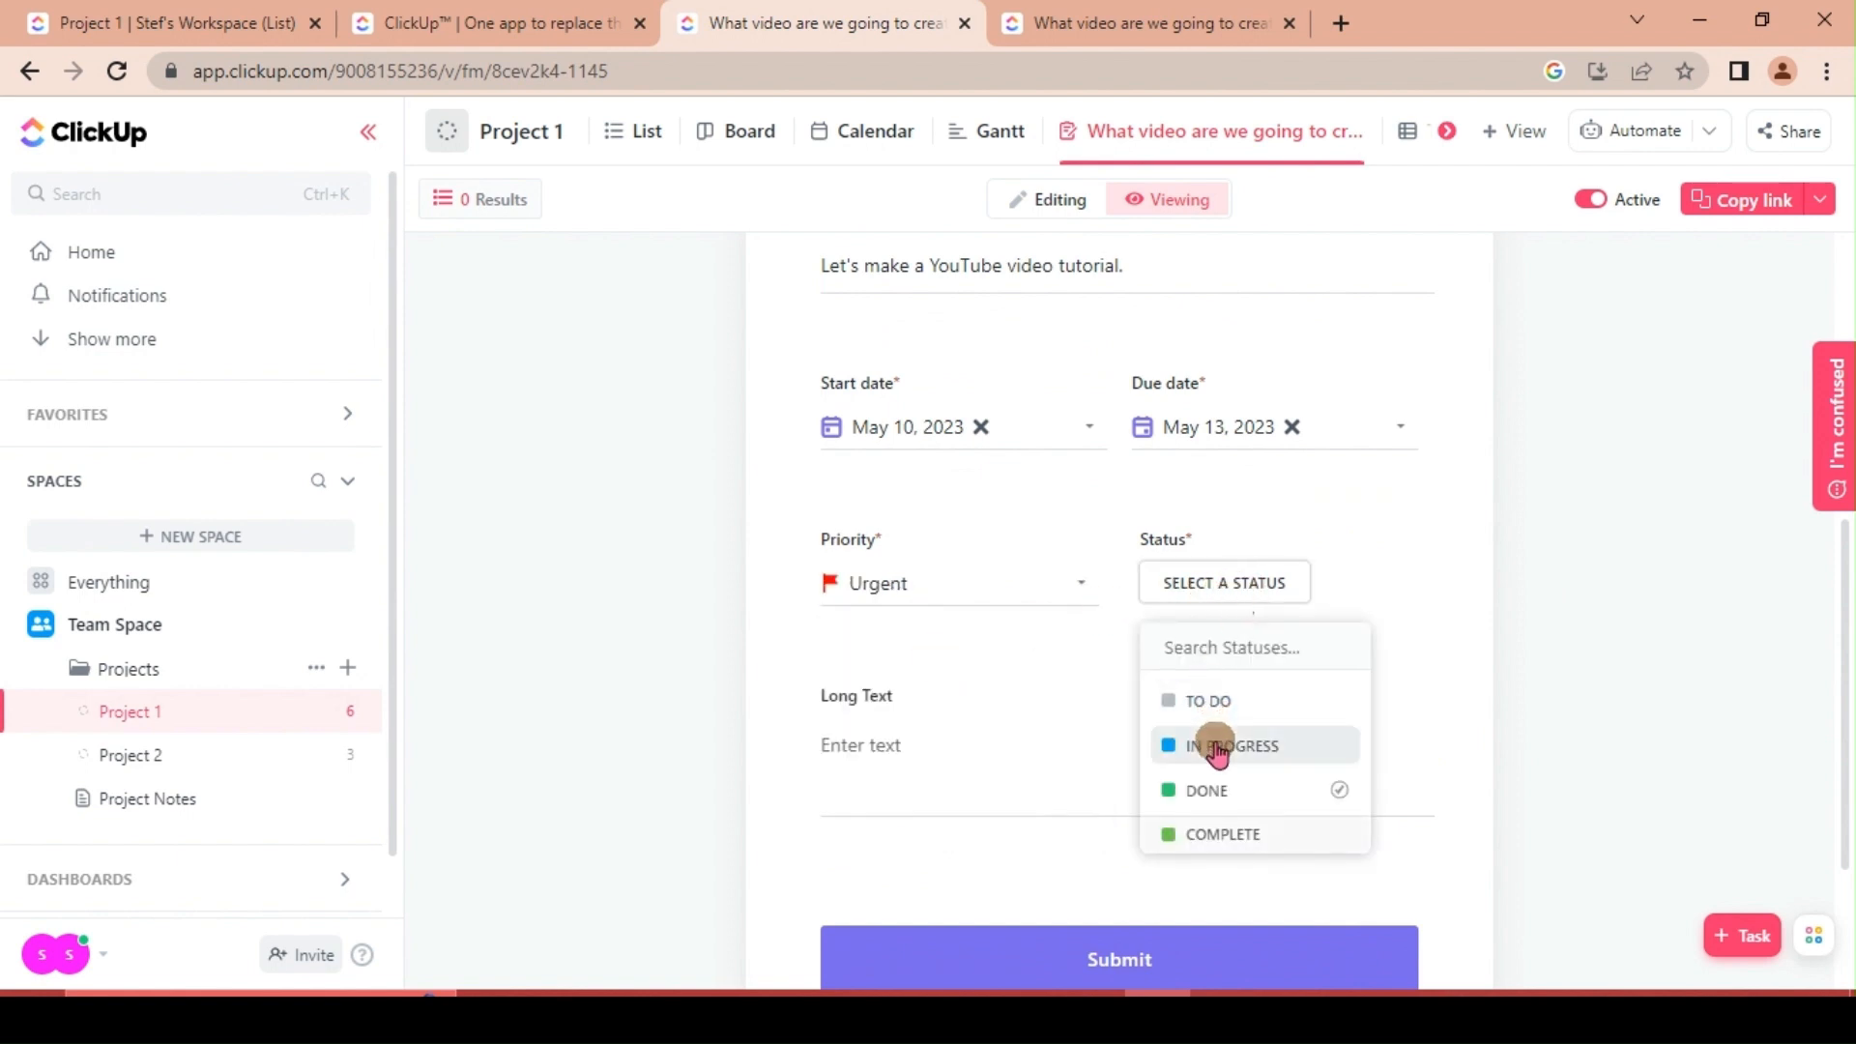
click(1216, 746)
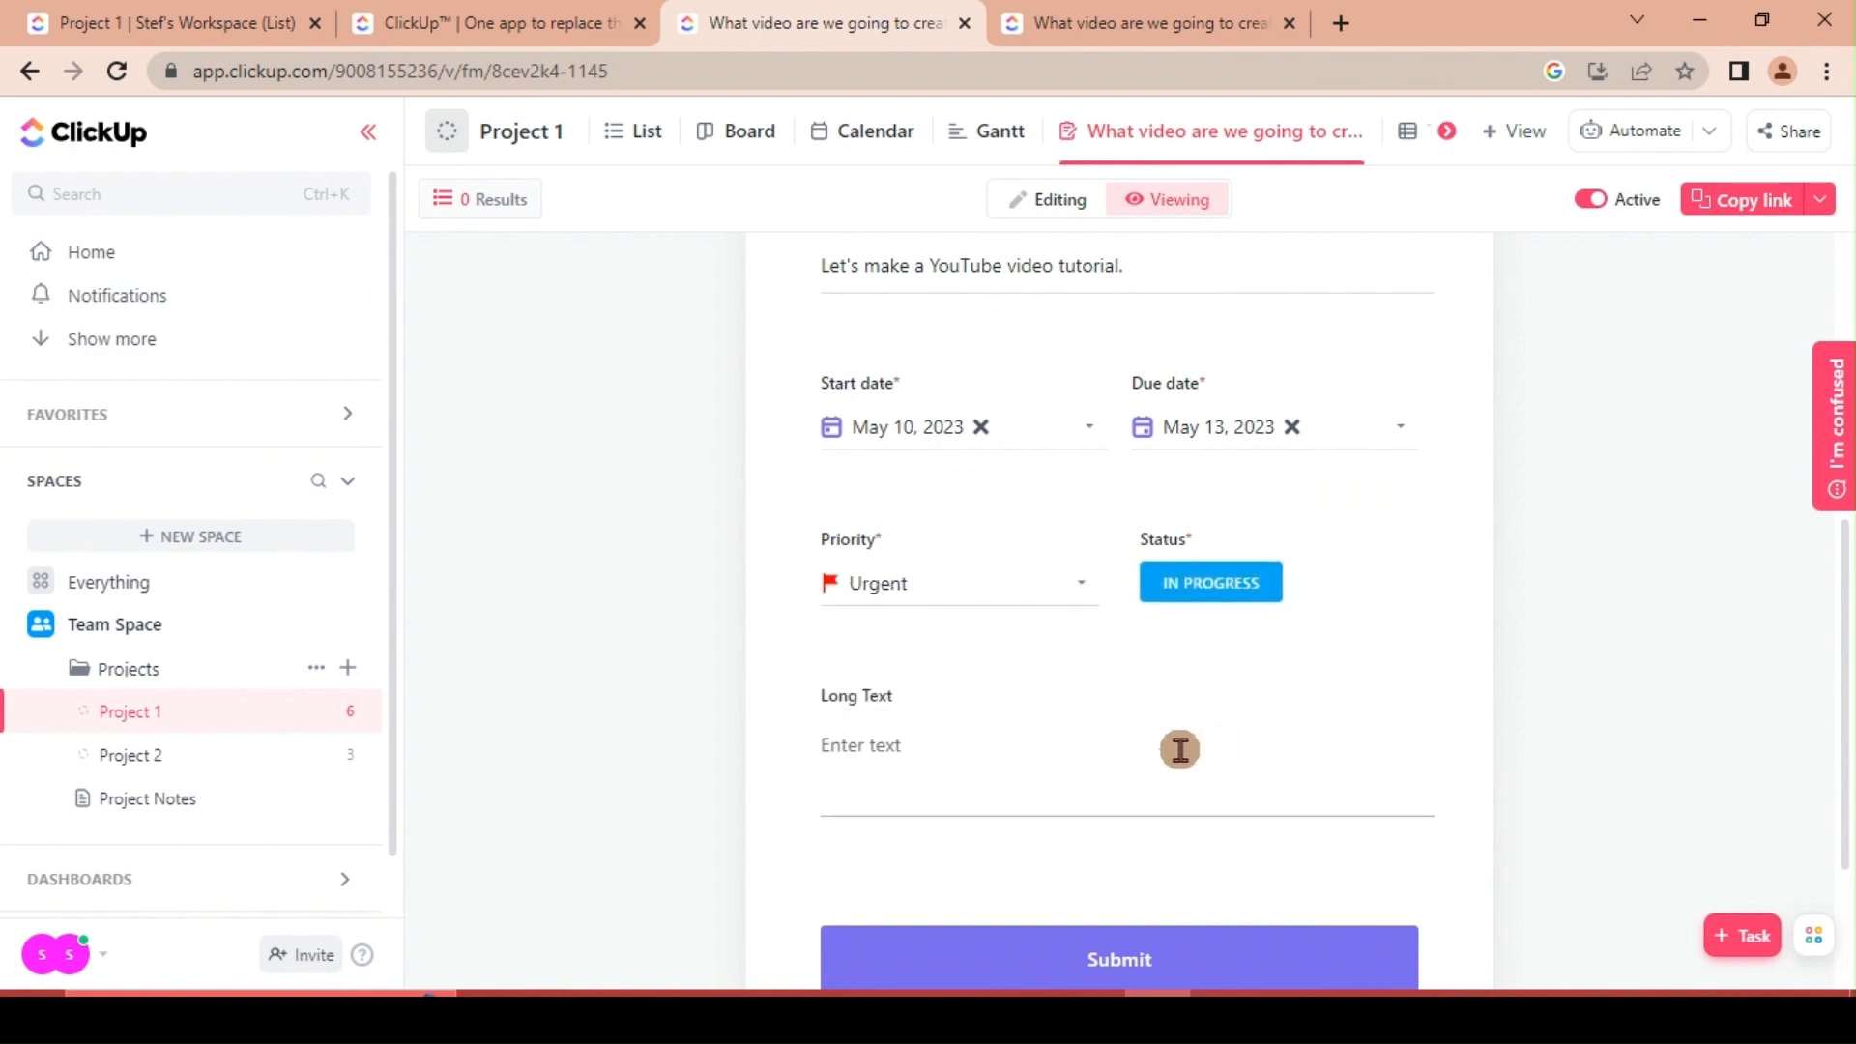
- Submit the form and open its results to find the submitted task in the Project 1 list
scroll(974, 749, down, 2)
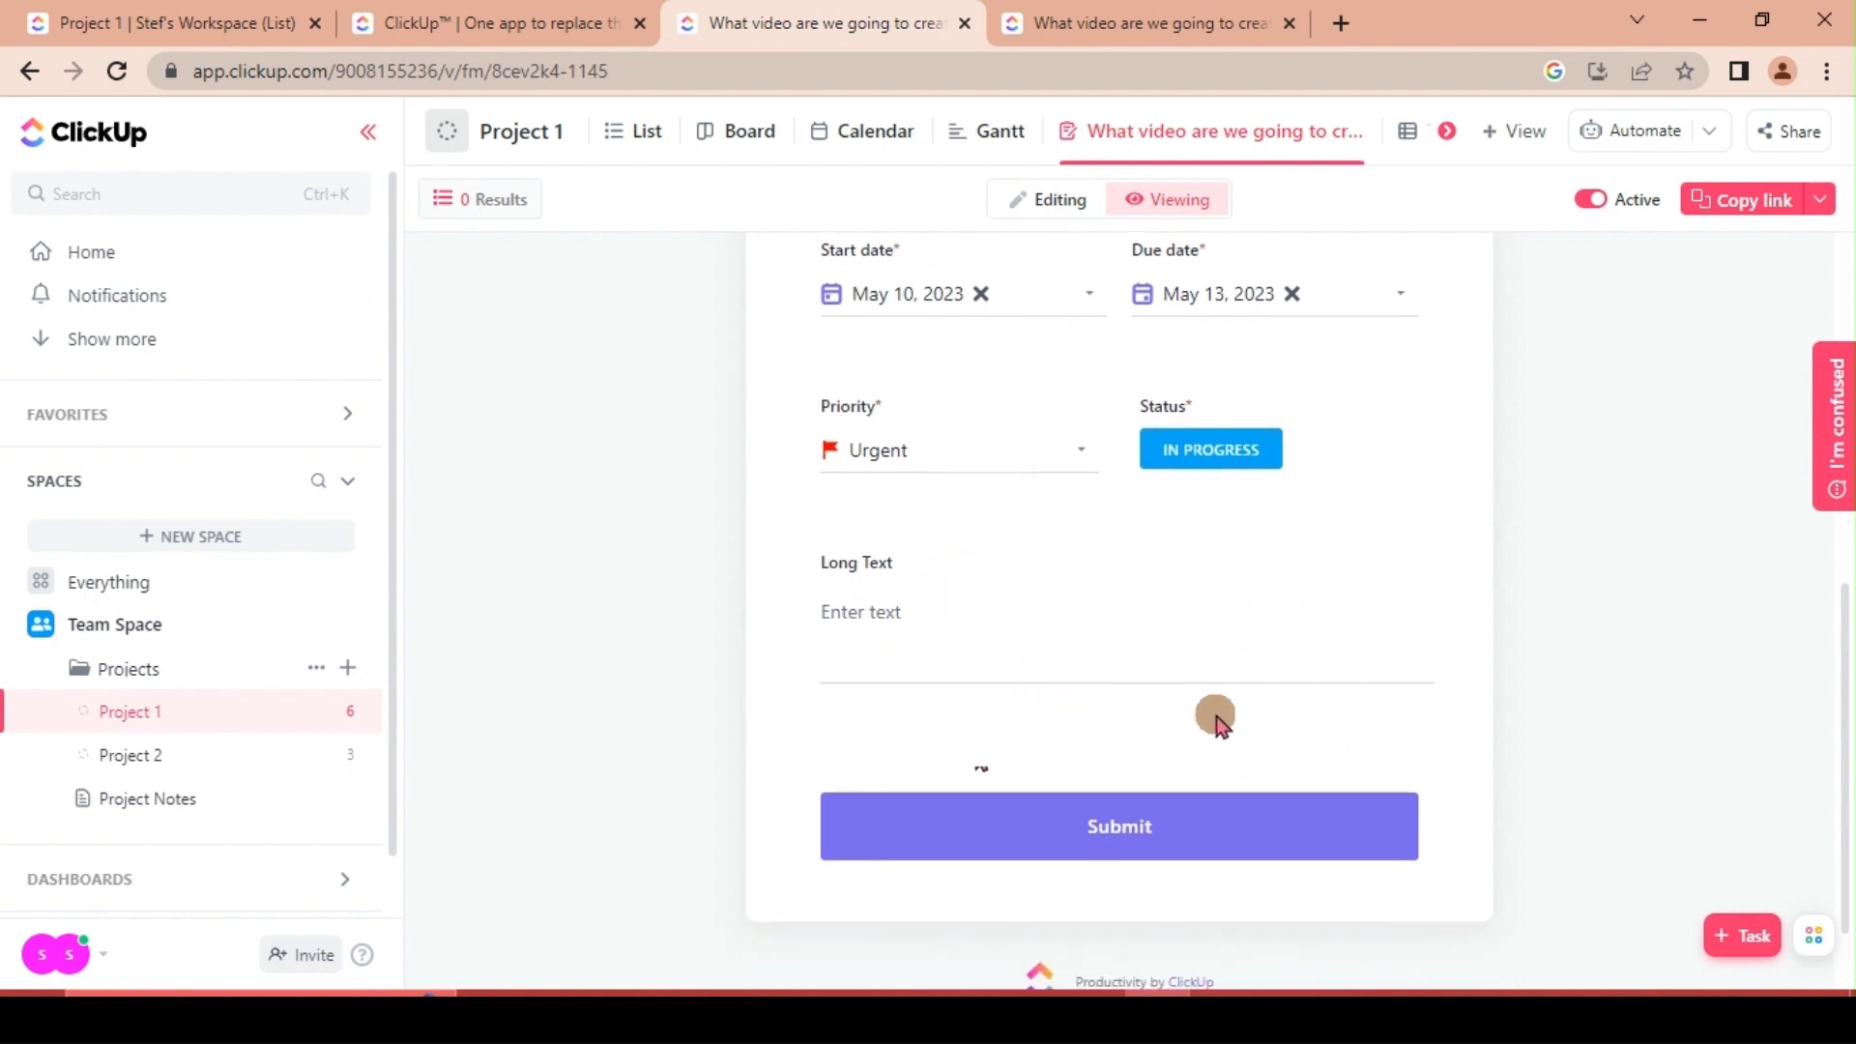
click(1177, 837)
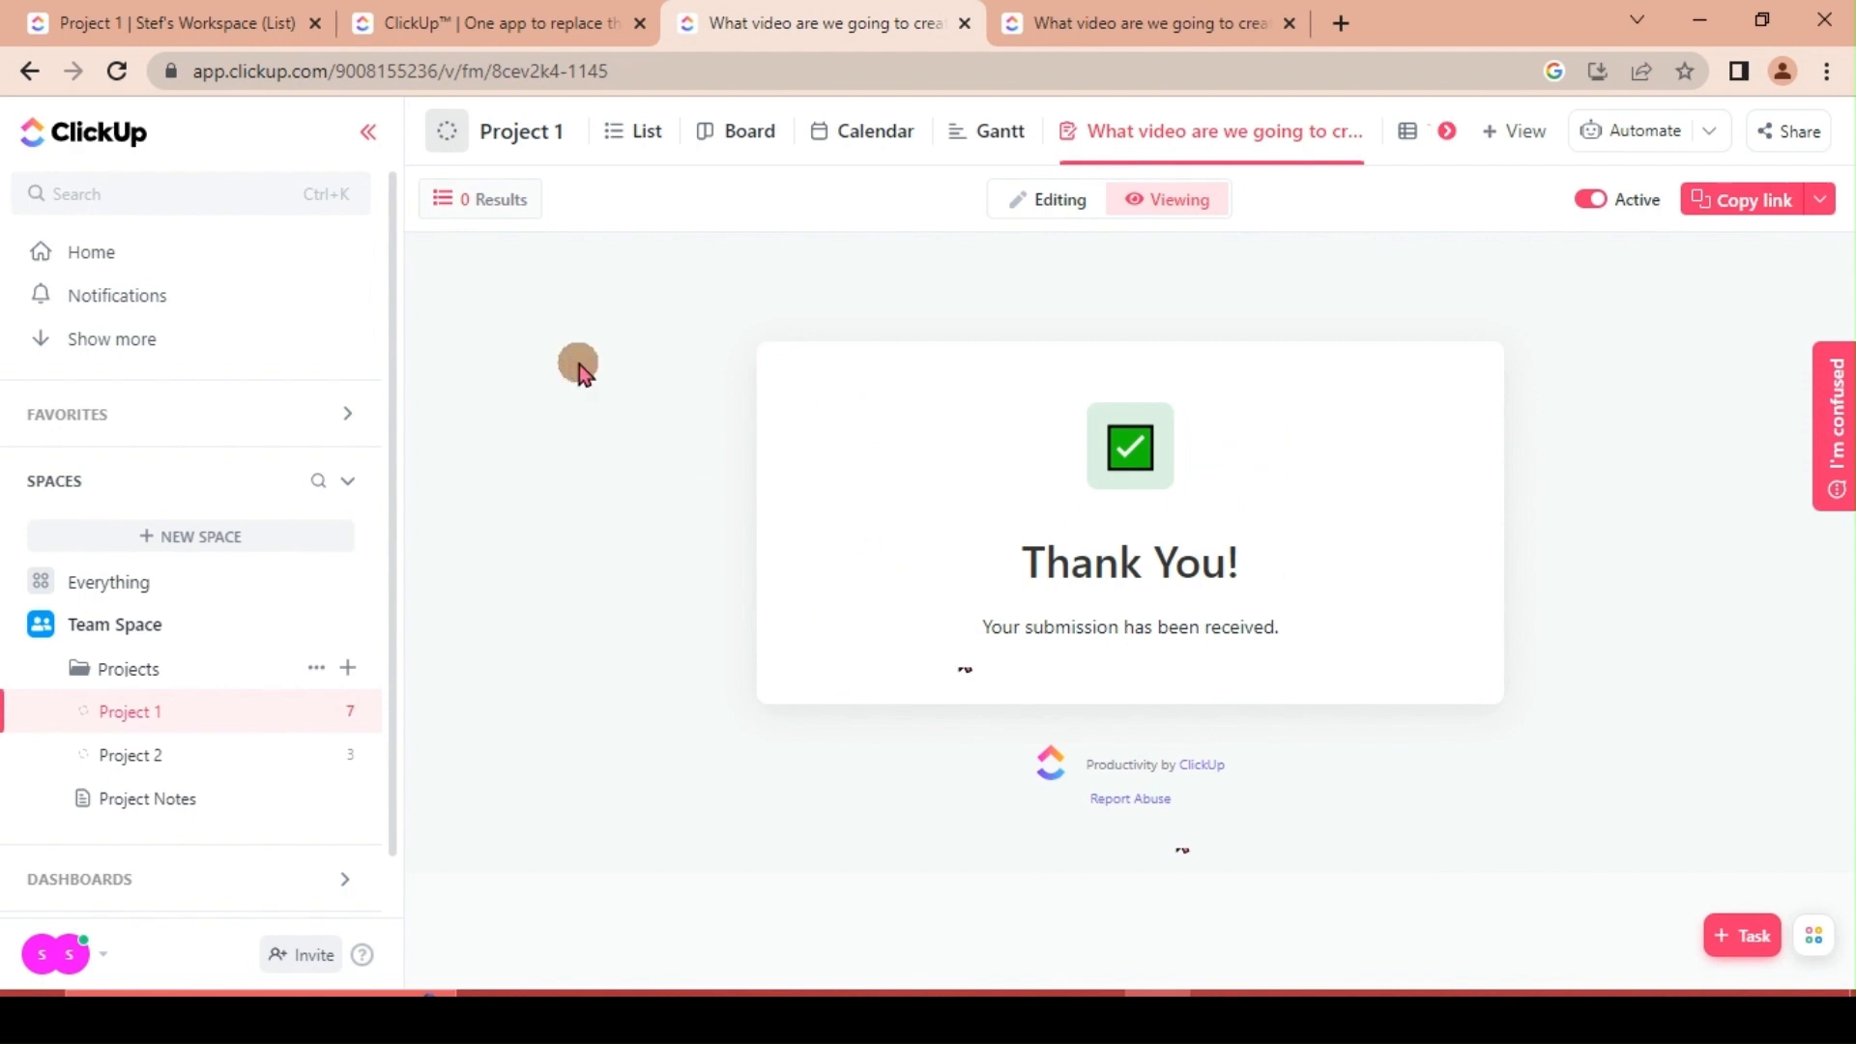
click(491, 203)
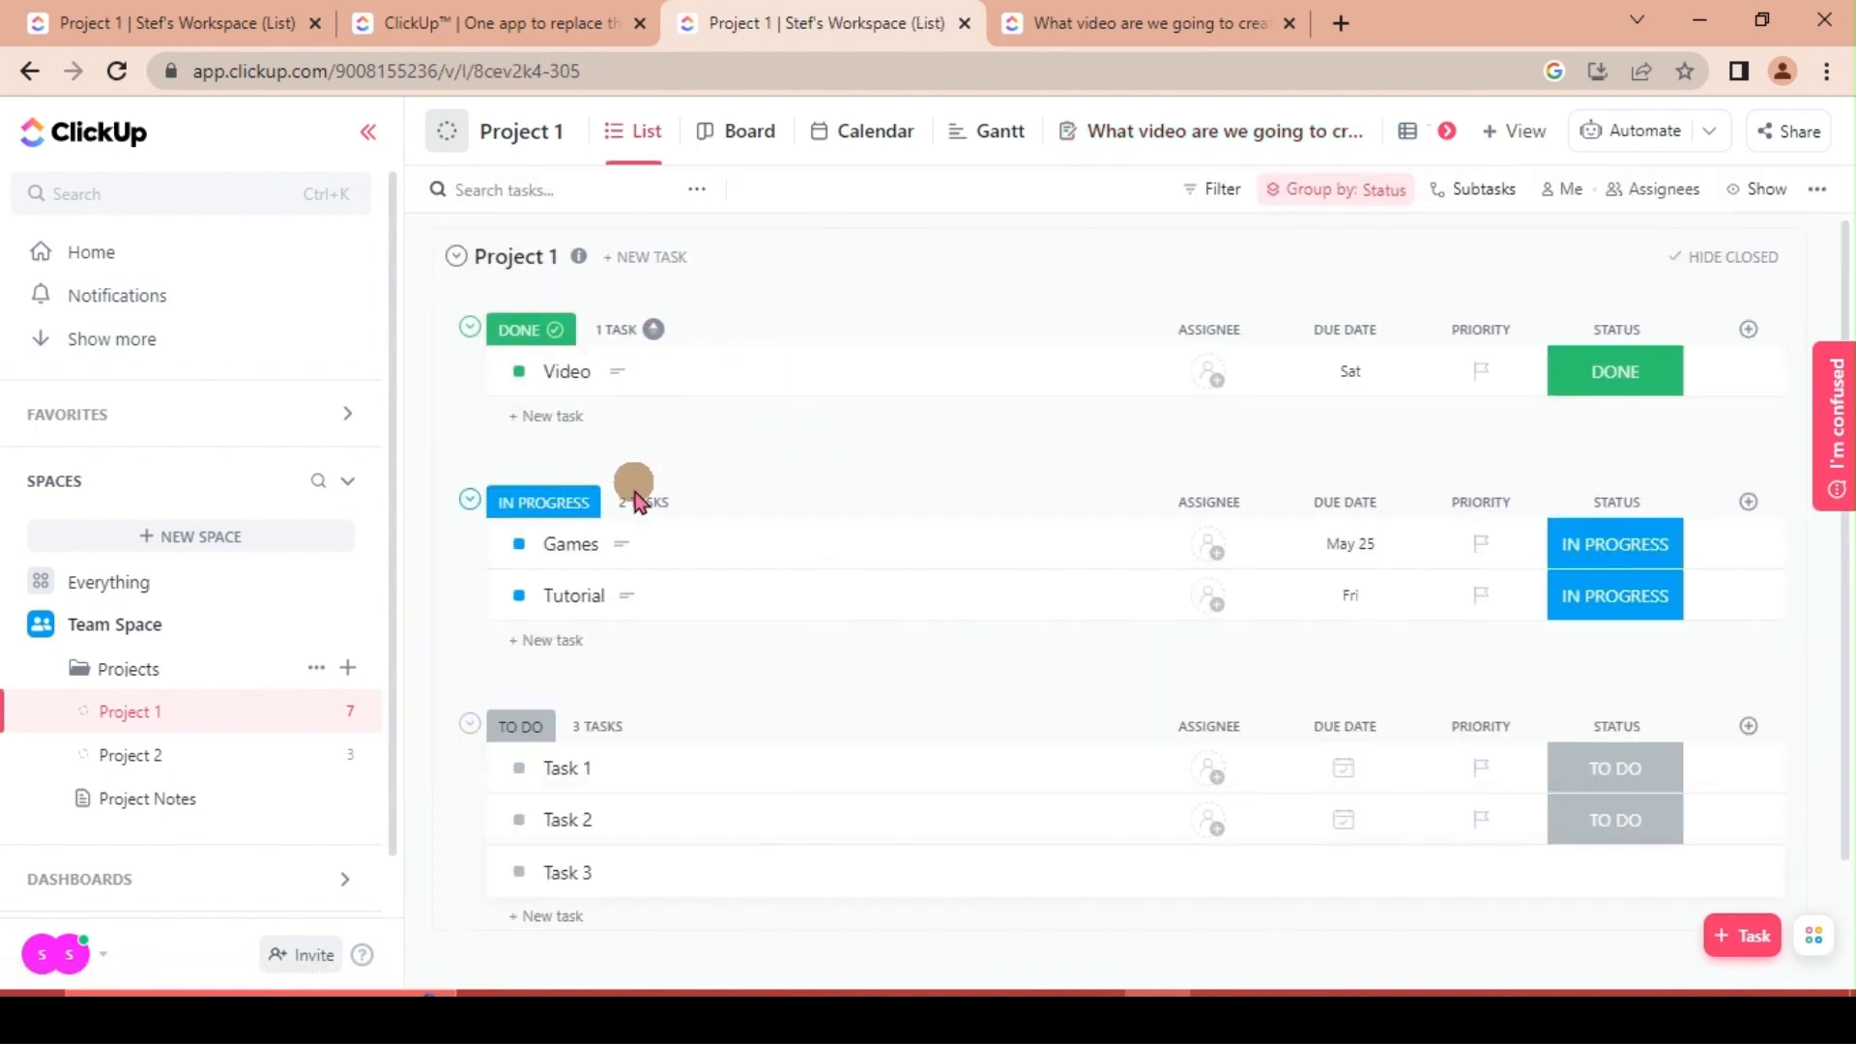
scroll(653, 611, down, 1)
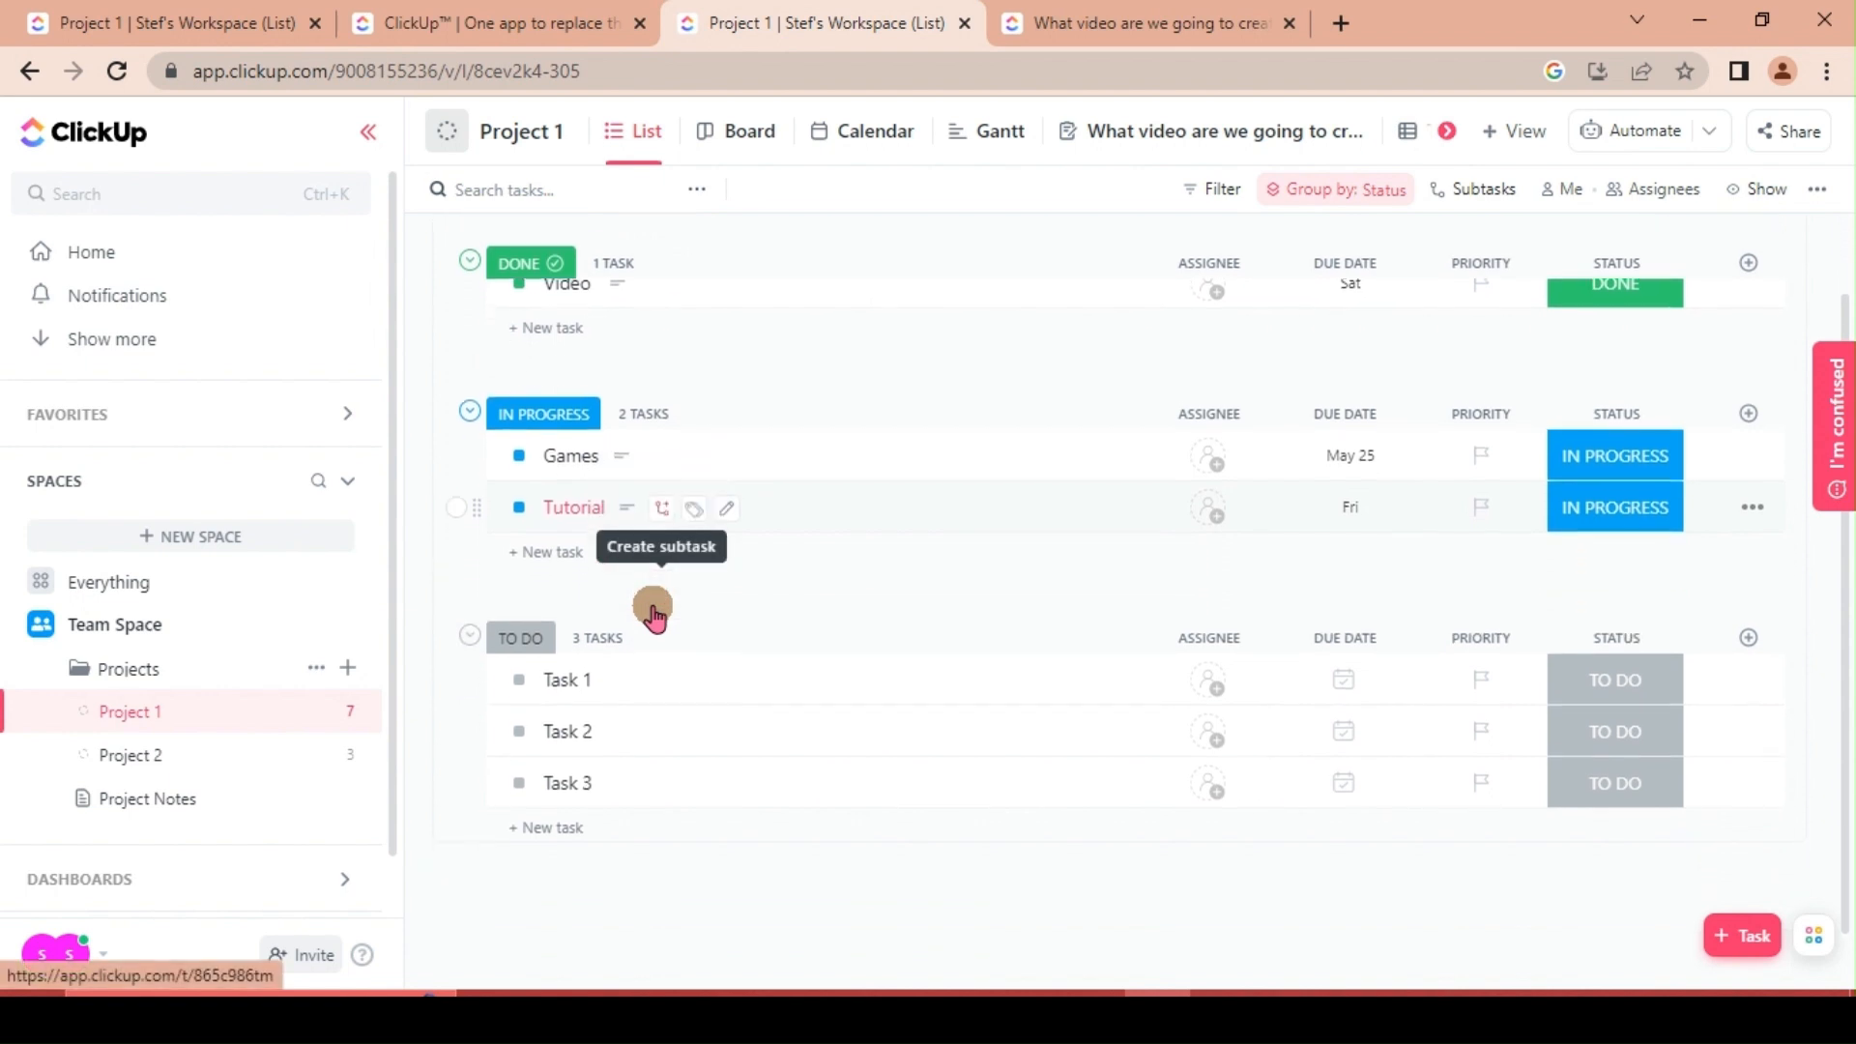
scroll(655, 616, up, 1)
scroll(660, 572, down, 1)
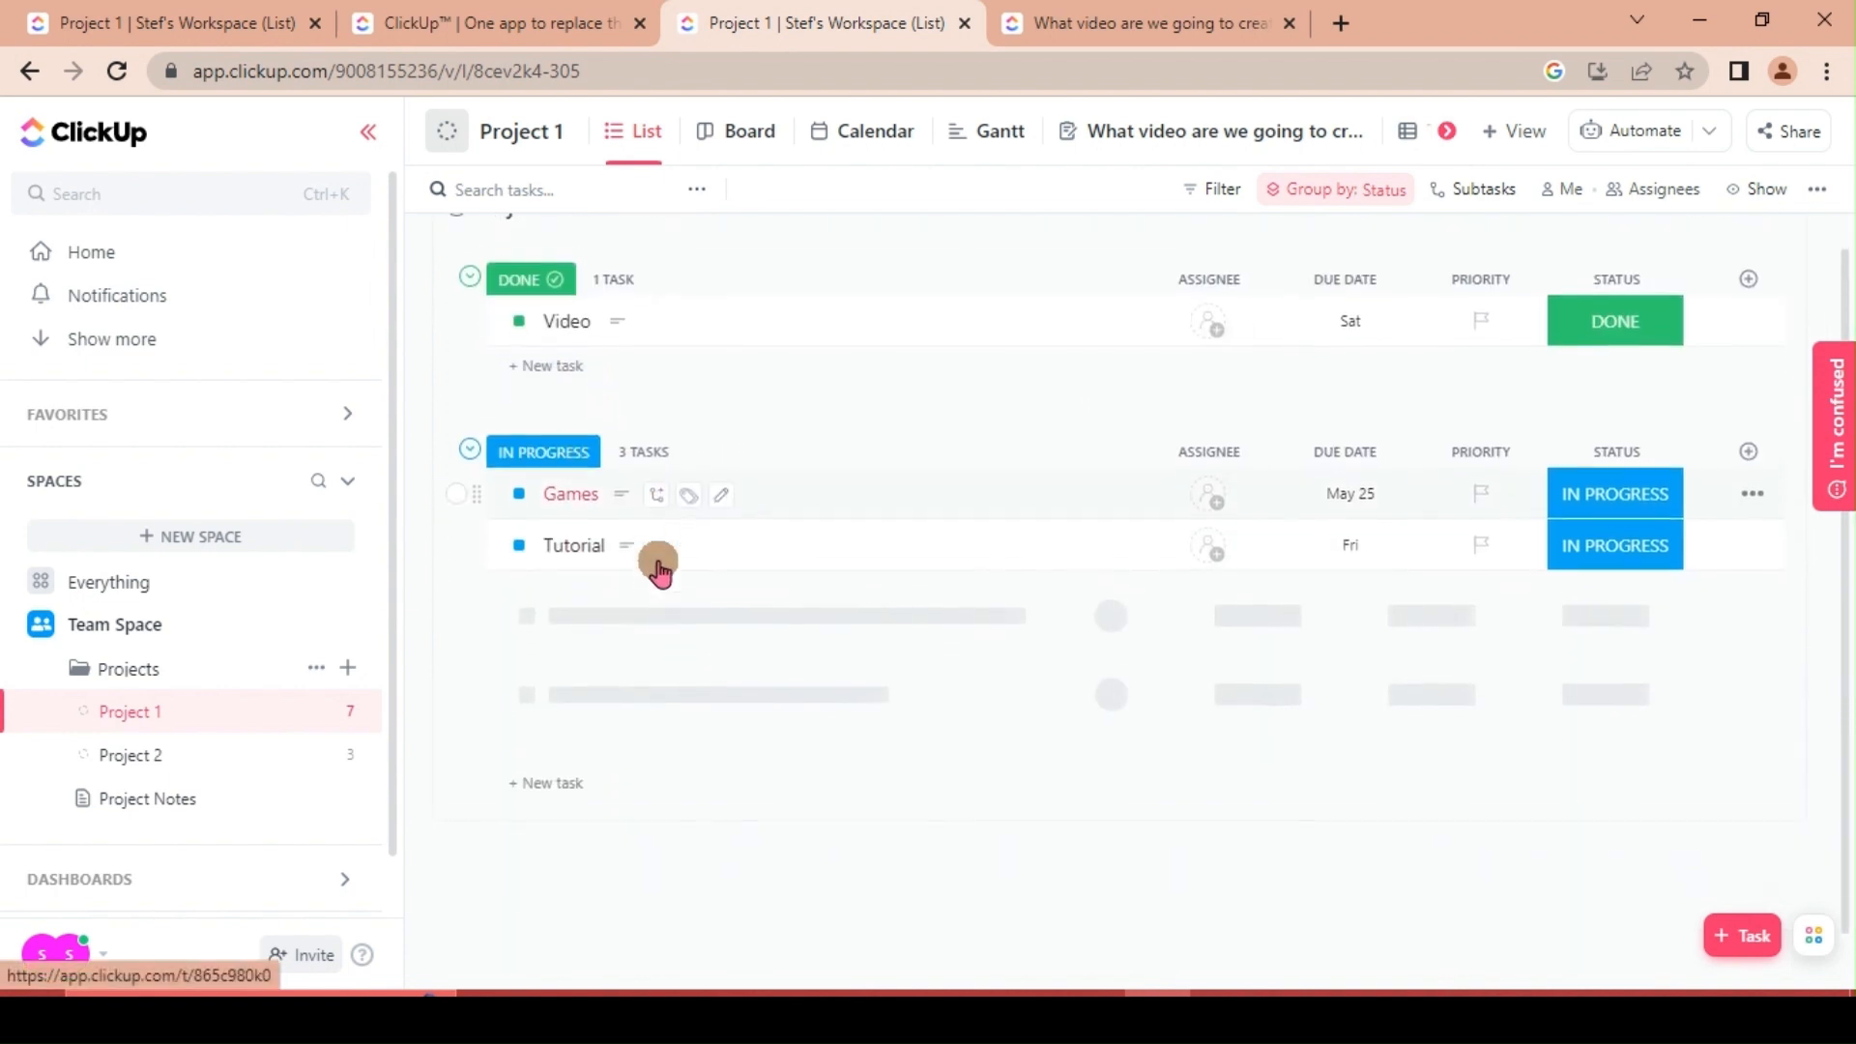
scroll(721, 423, up, 1)
scroll(723, 424, down, 1)
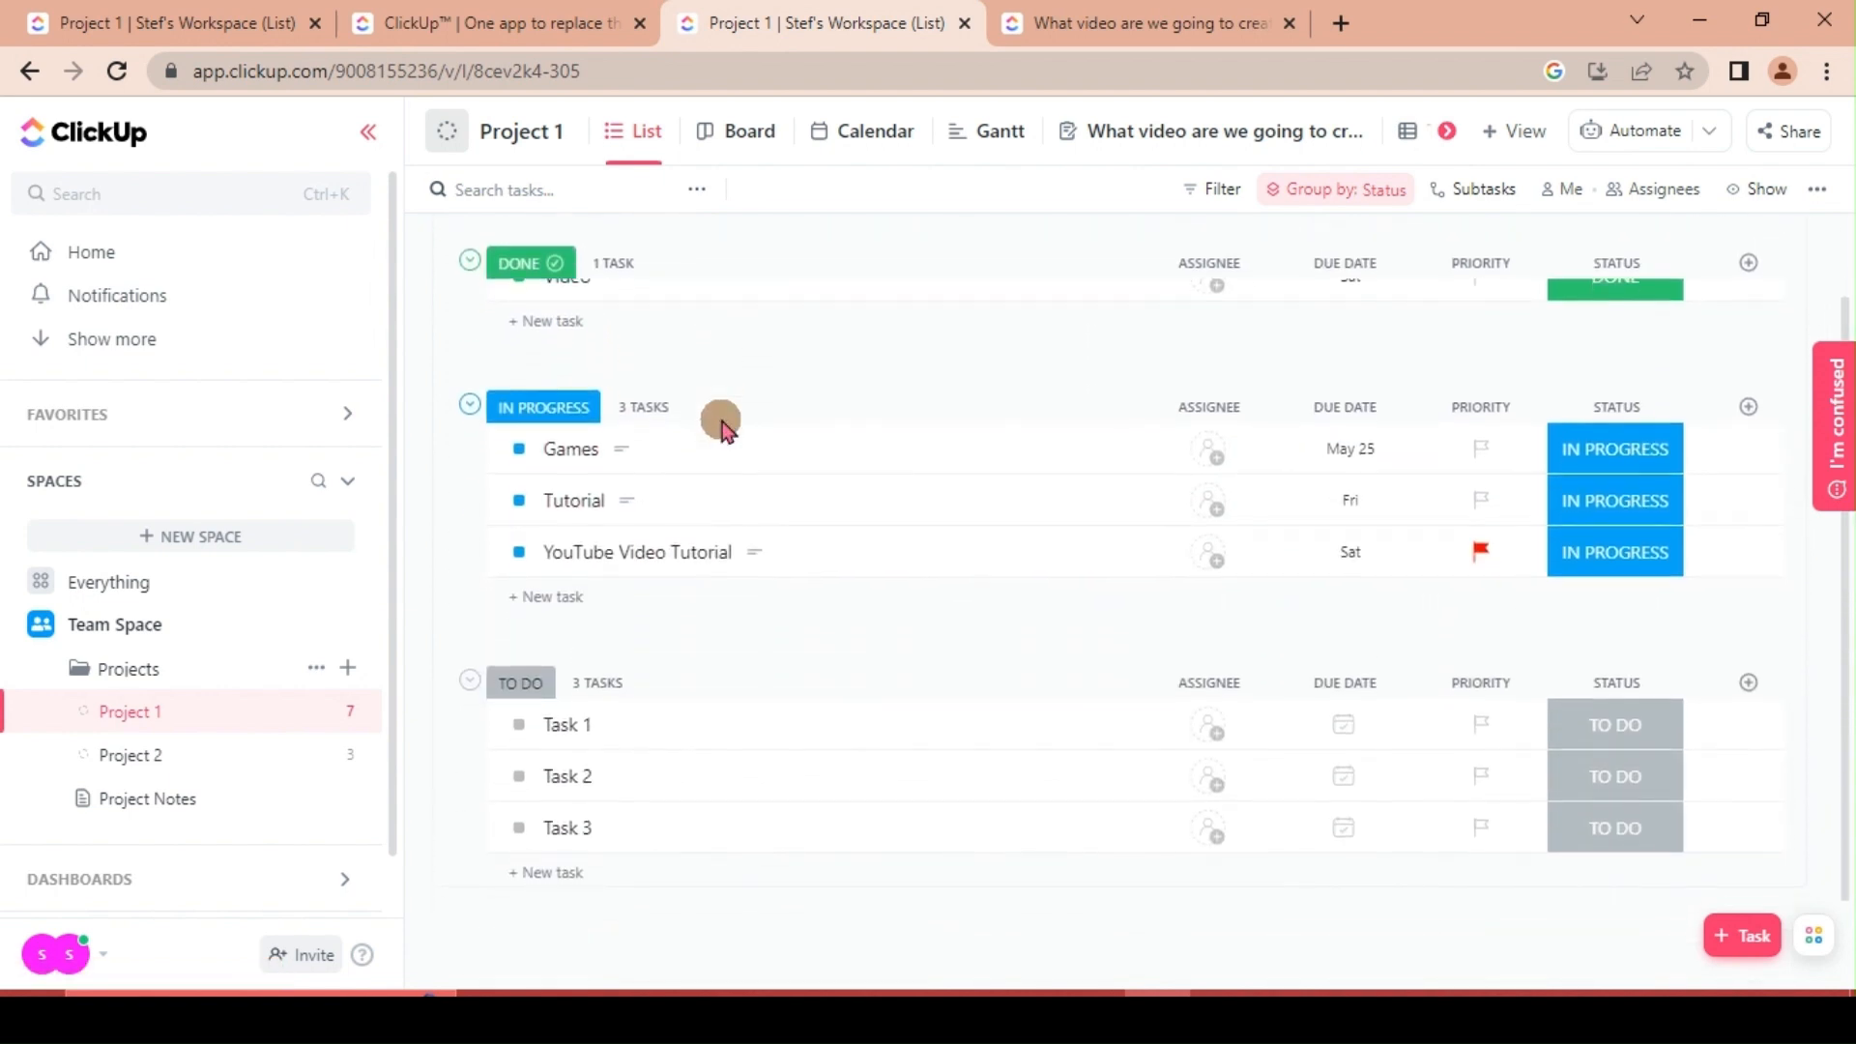
- Open the YouTube Video Tutorial task, examine its details, time tracking options and watchers, and close it
click(653, 559)
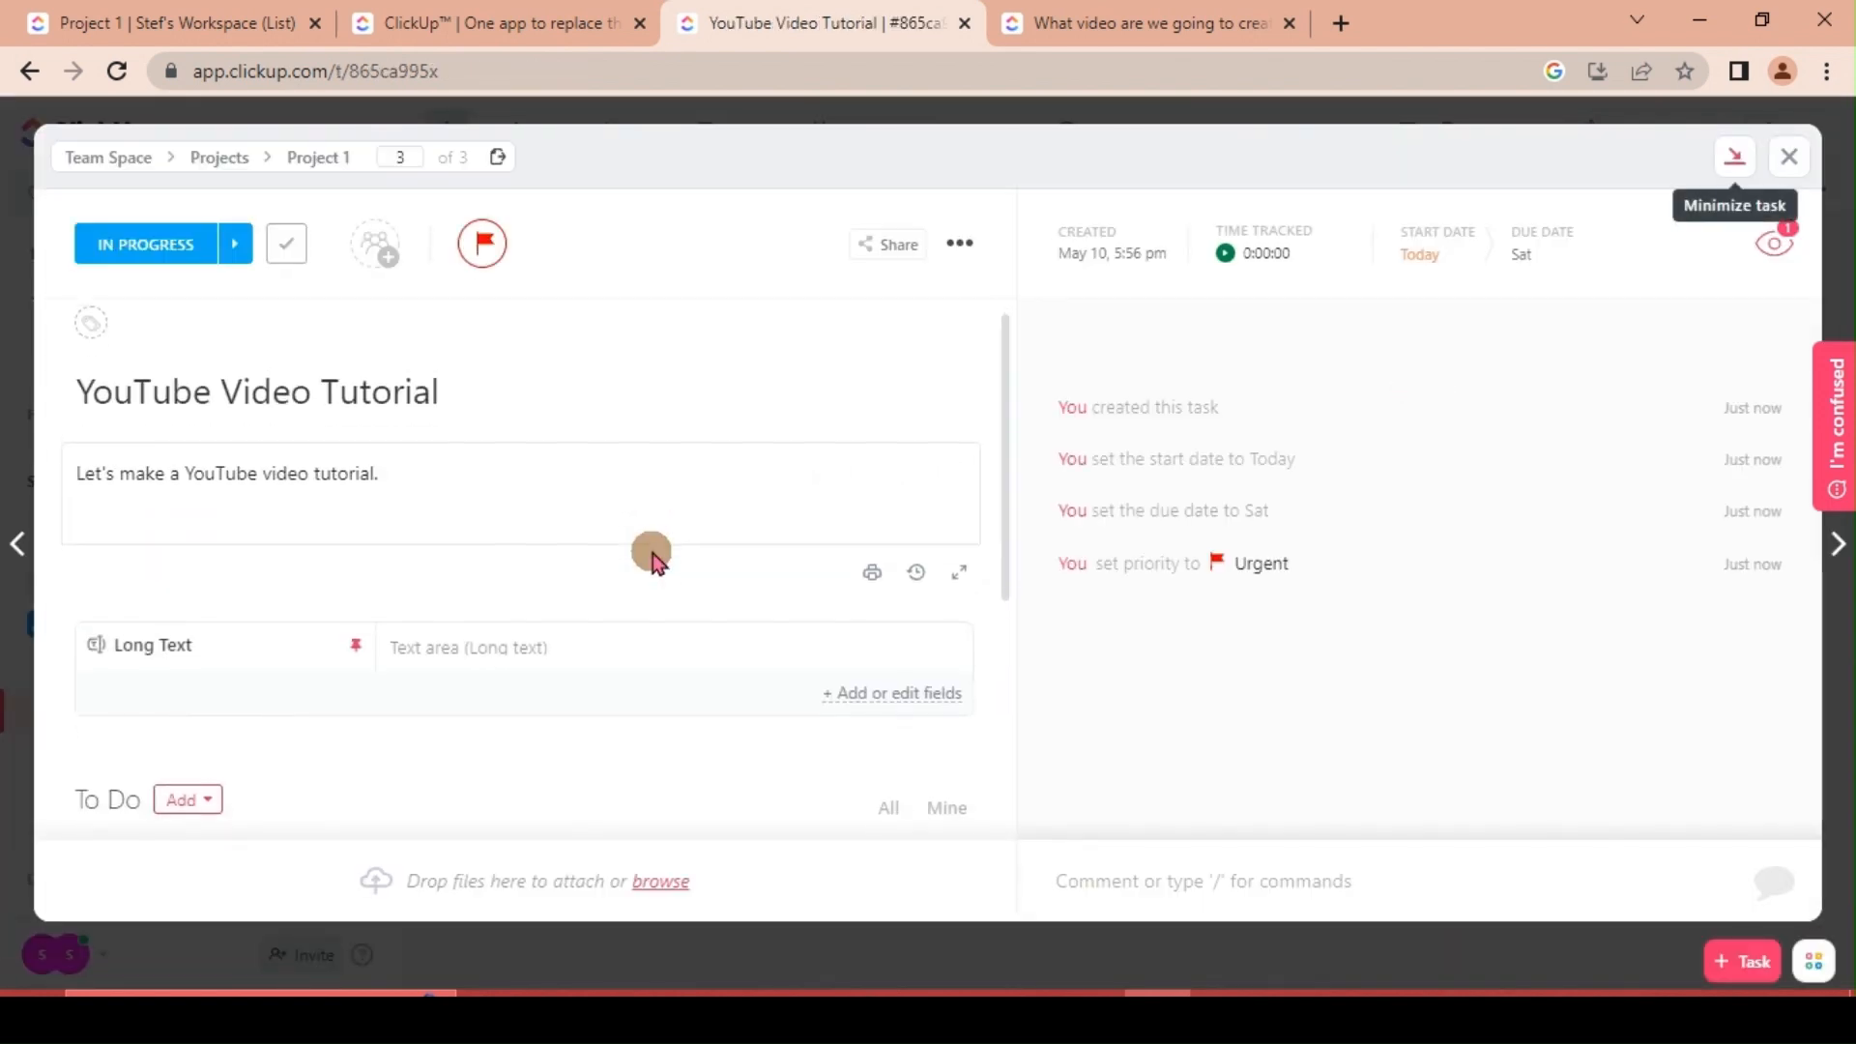
scroll(653, 553, down, 5)
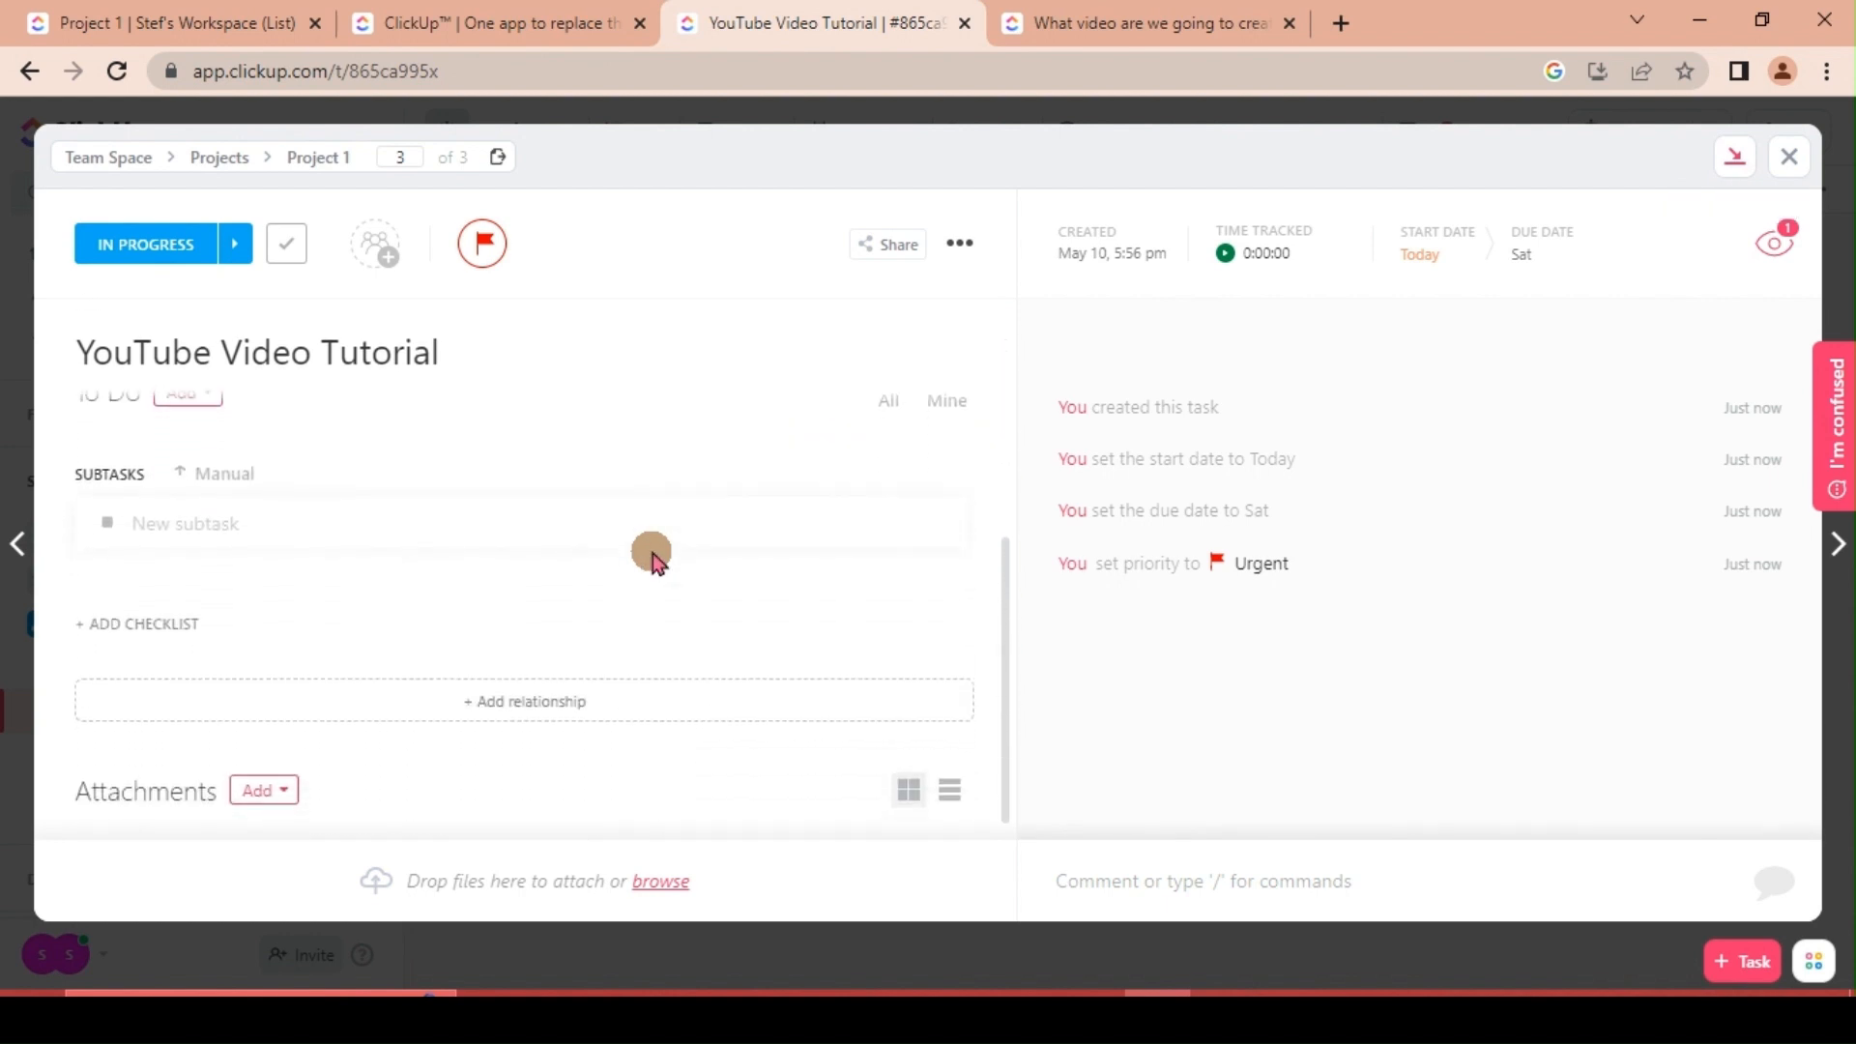
scroll(652, 553, up, 5)
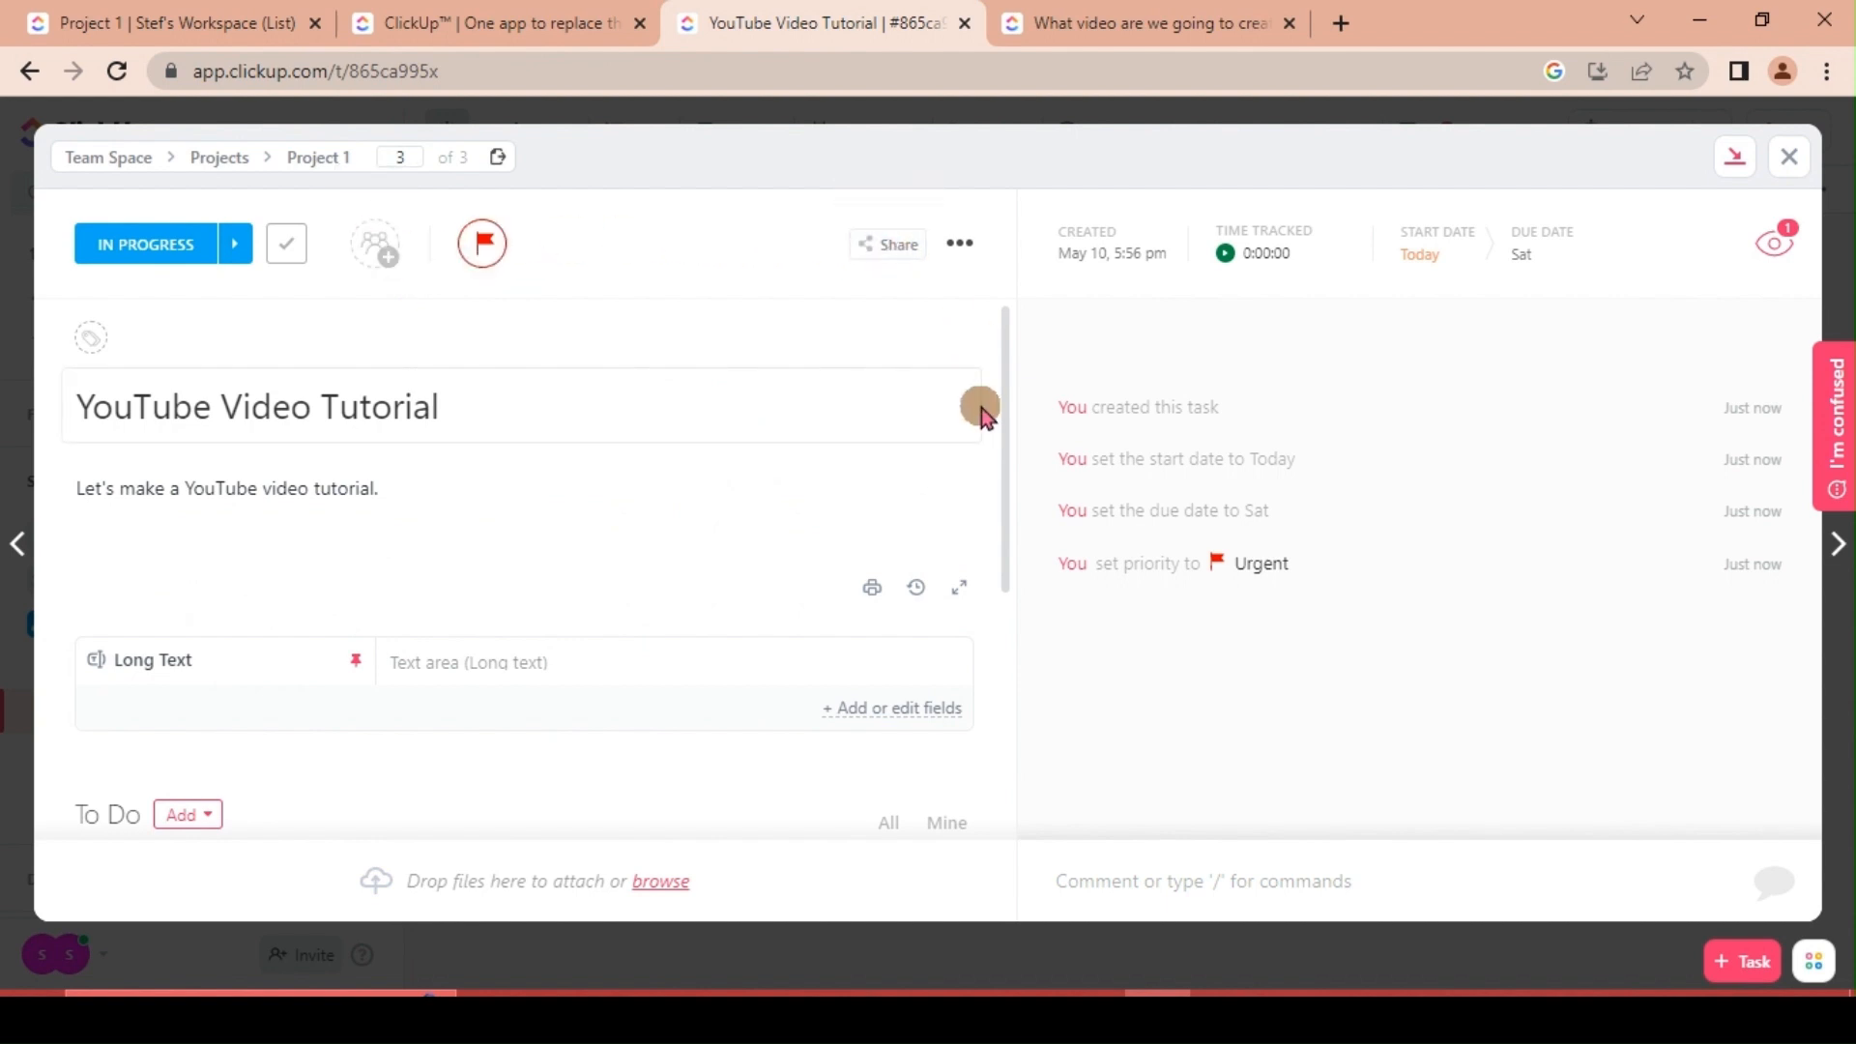
click(1257, 254)
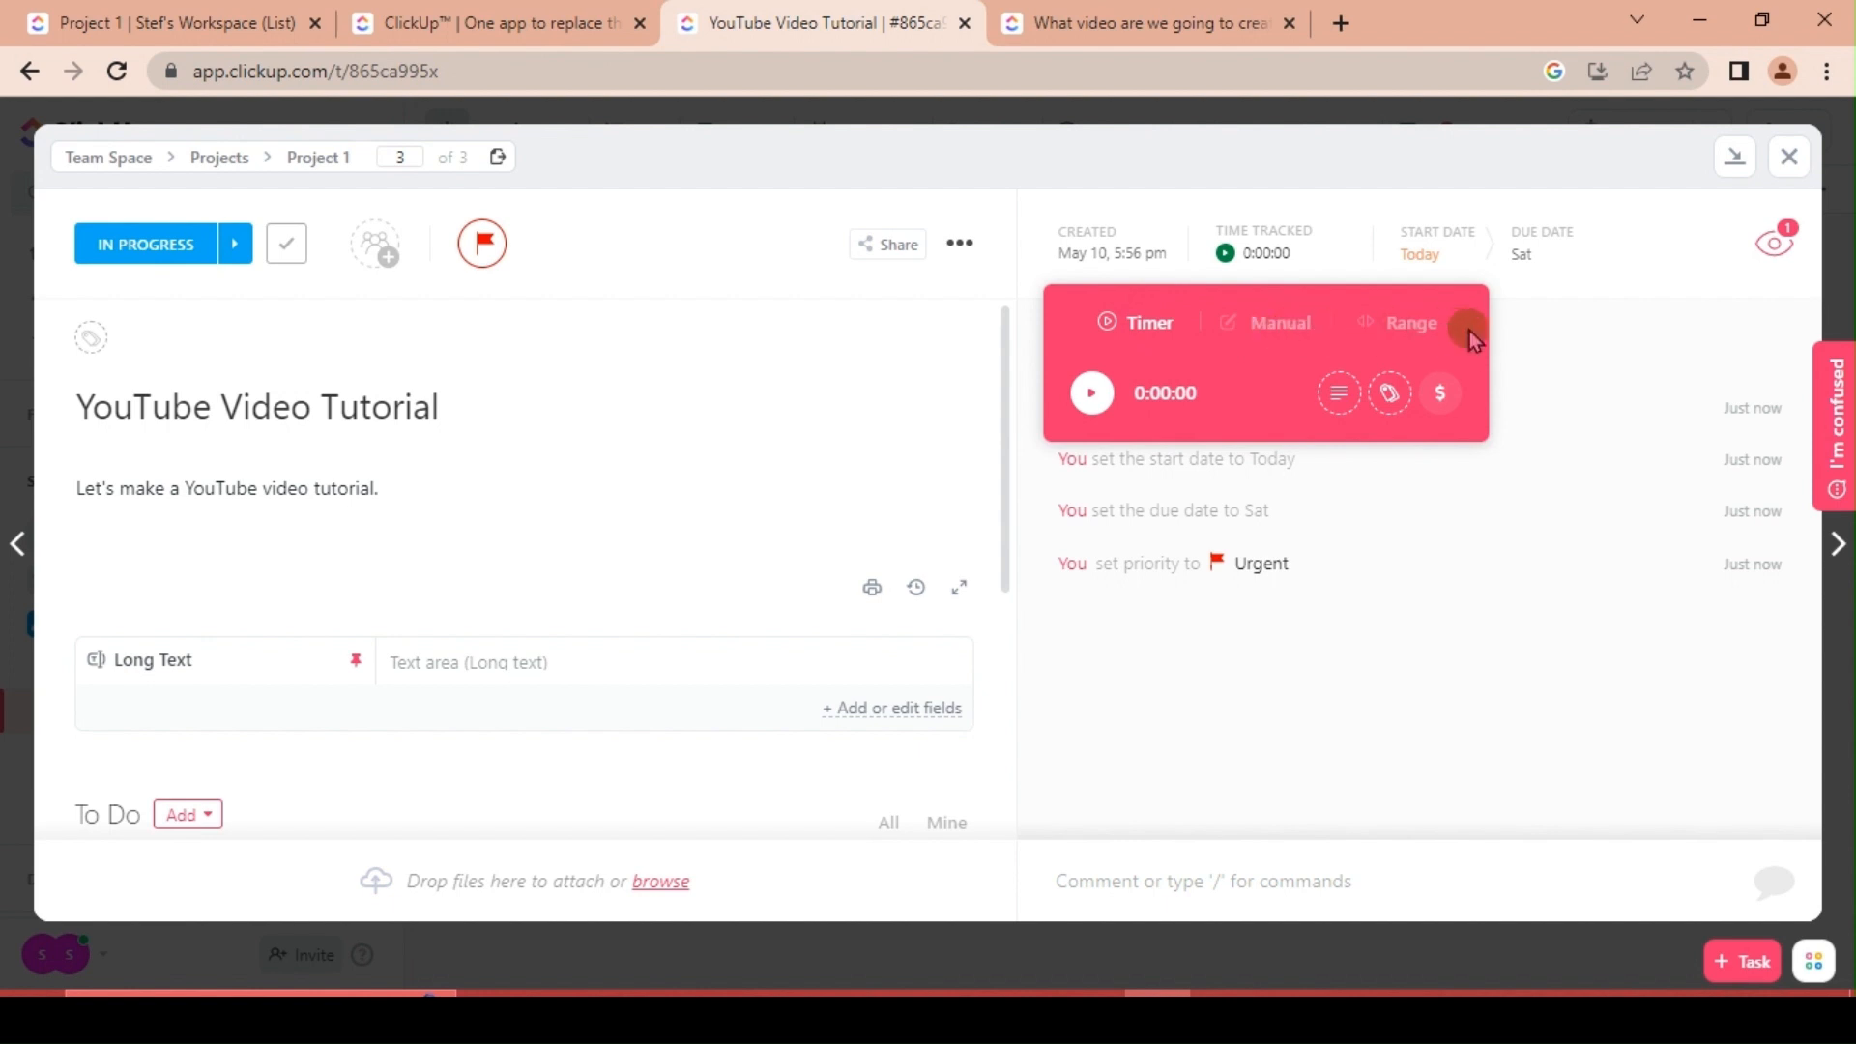
click(1552, 334)
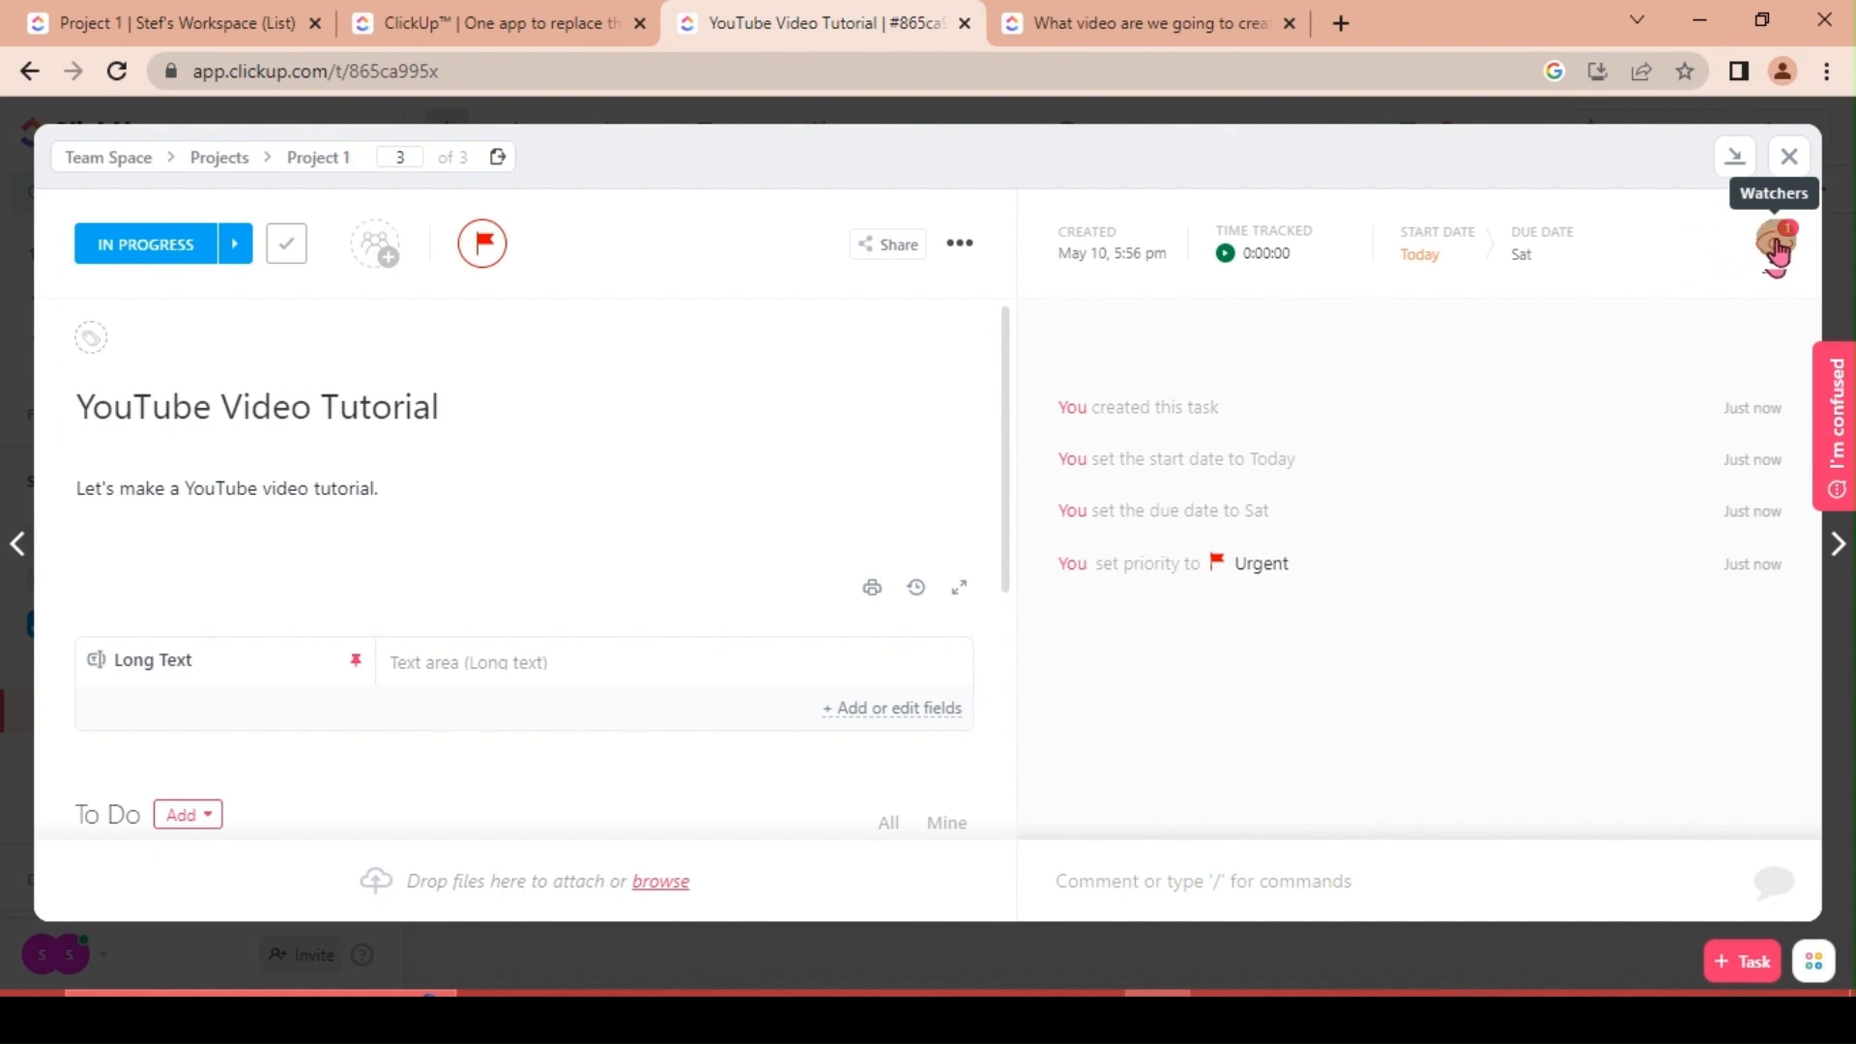
click(1777, 249)
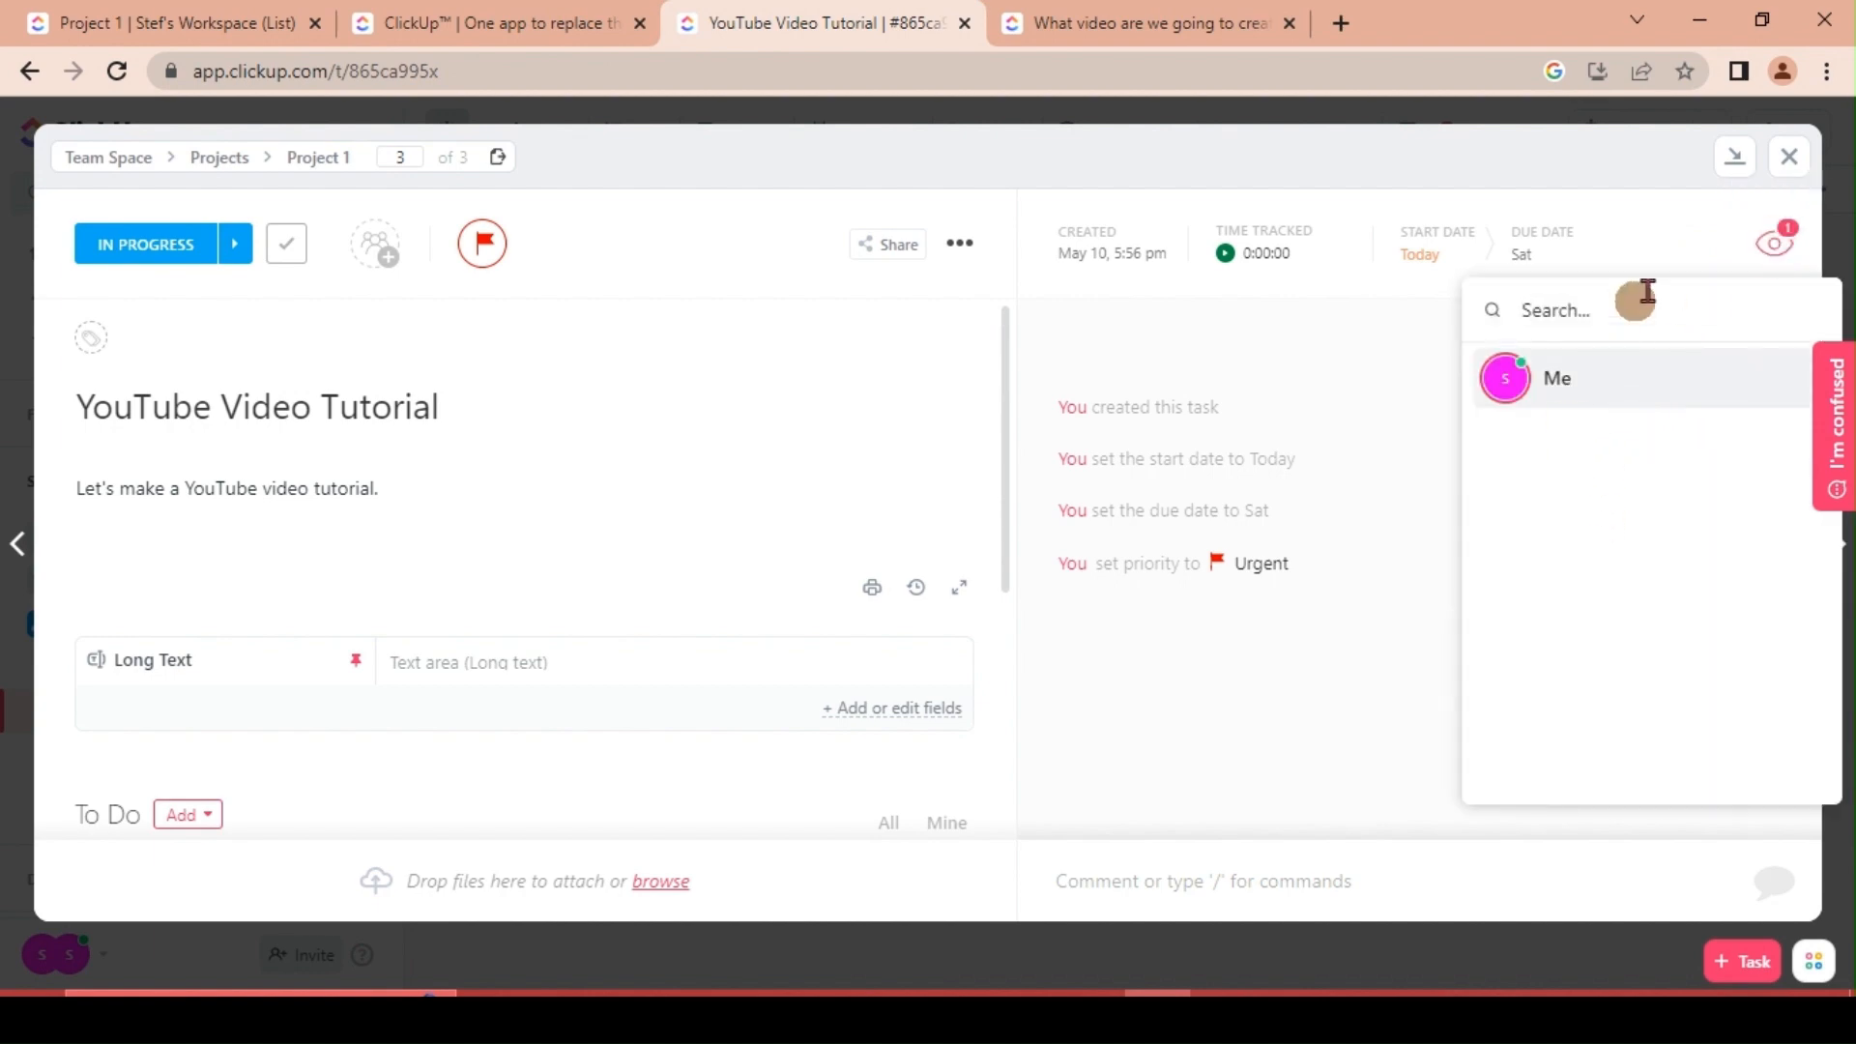
click(1793, 167)
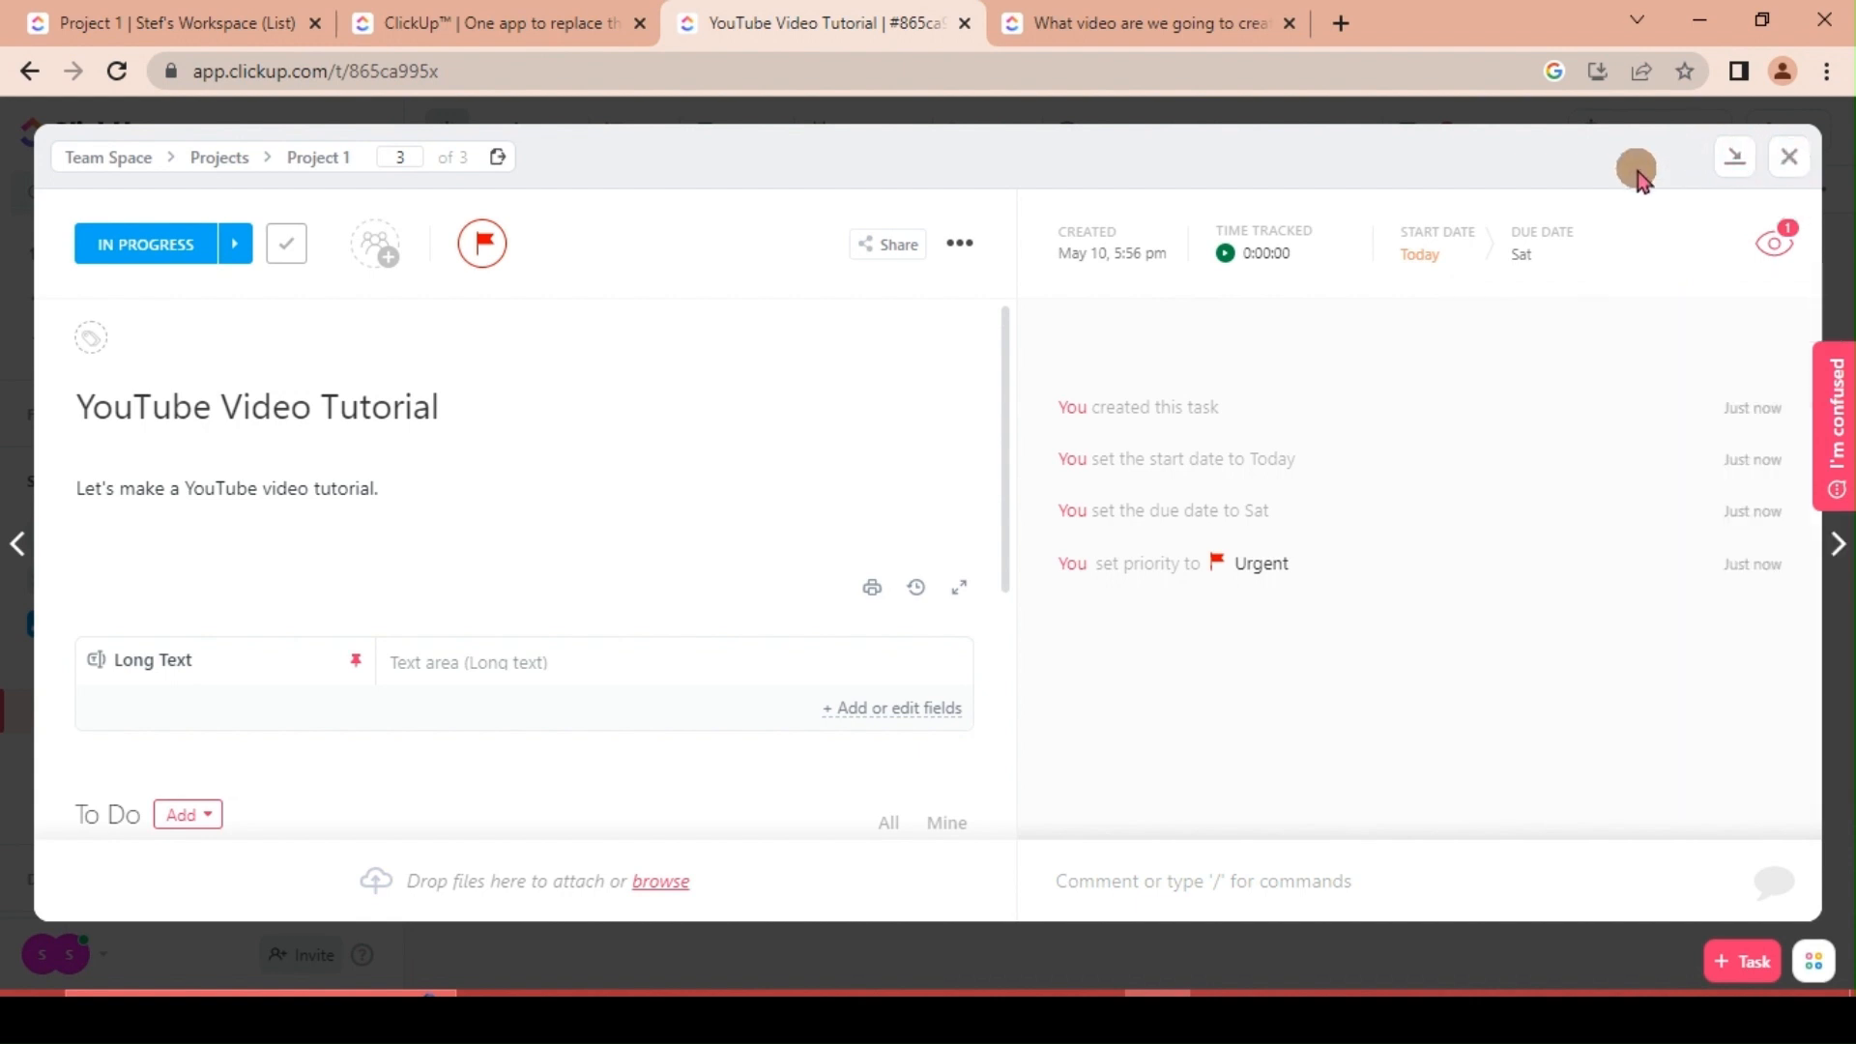
click(1781, 165)
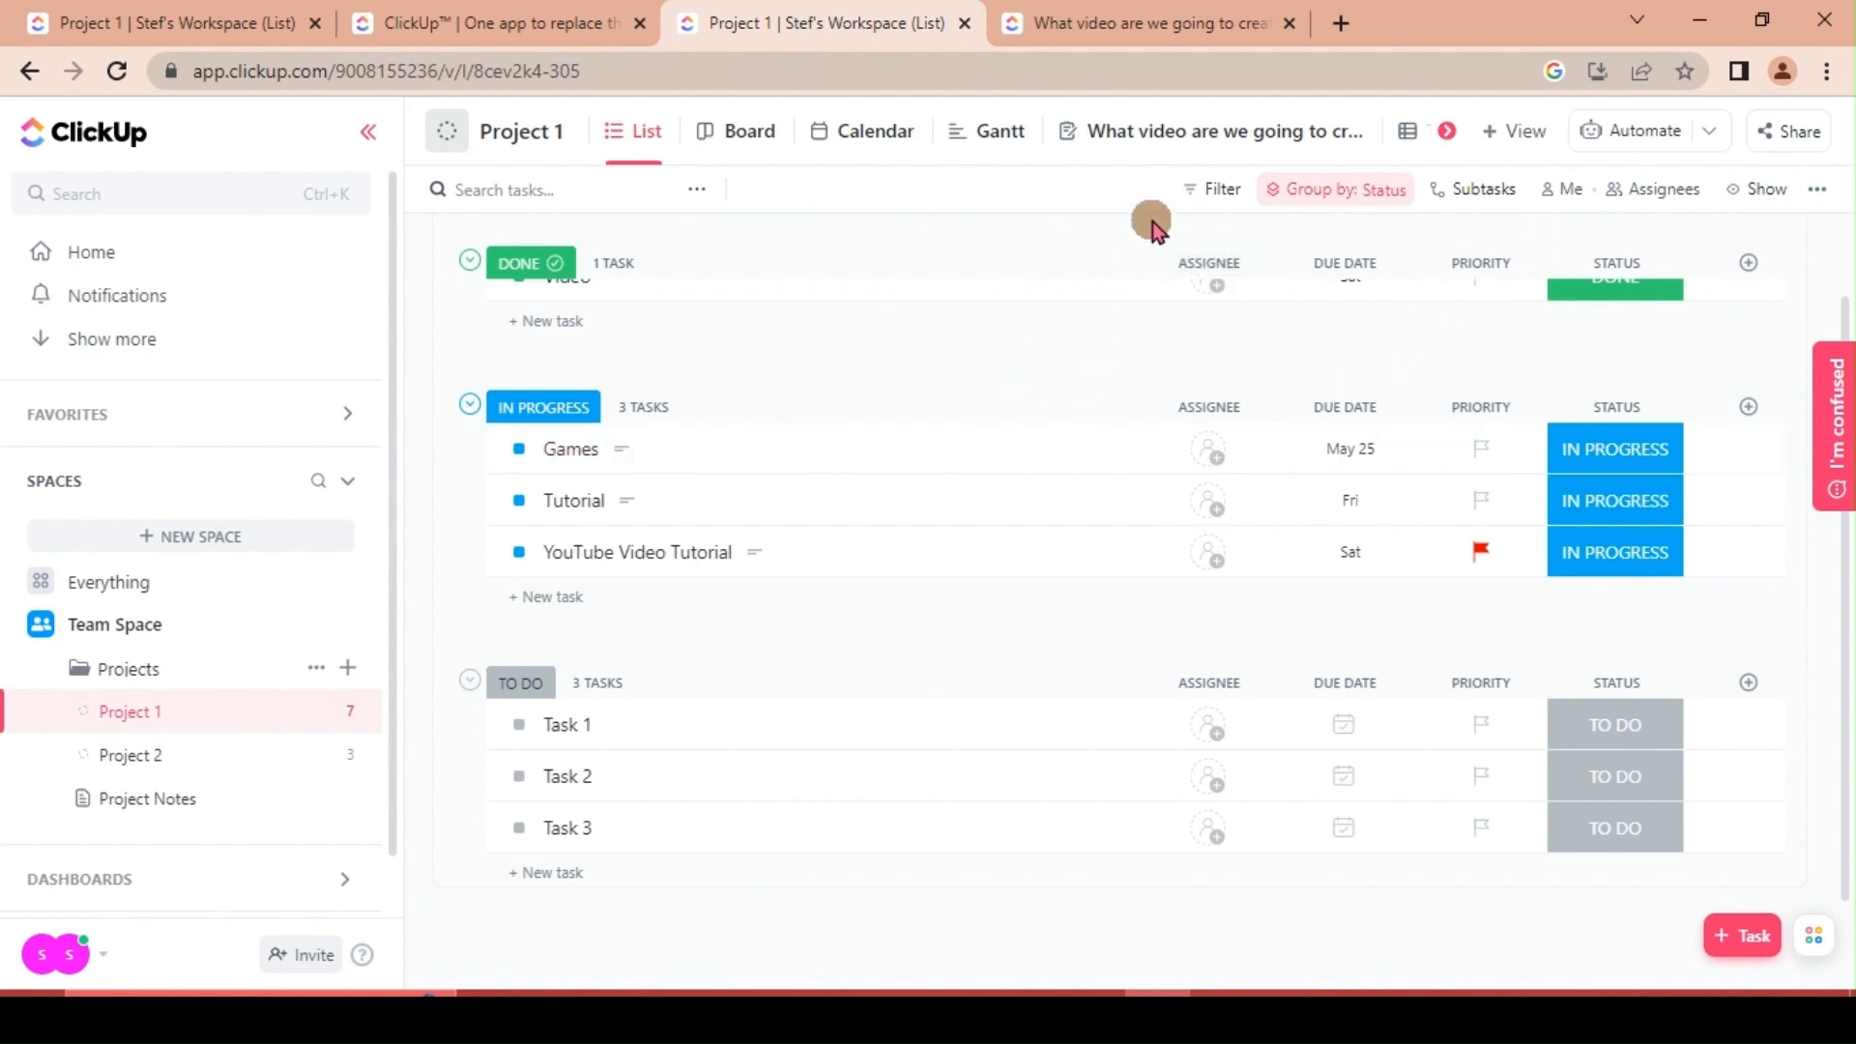
- Return to the form view, look over its fields in editing mode, and switch back to viewing mode
click(1201, 138)
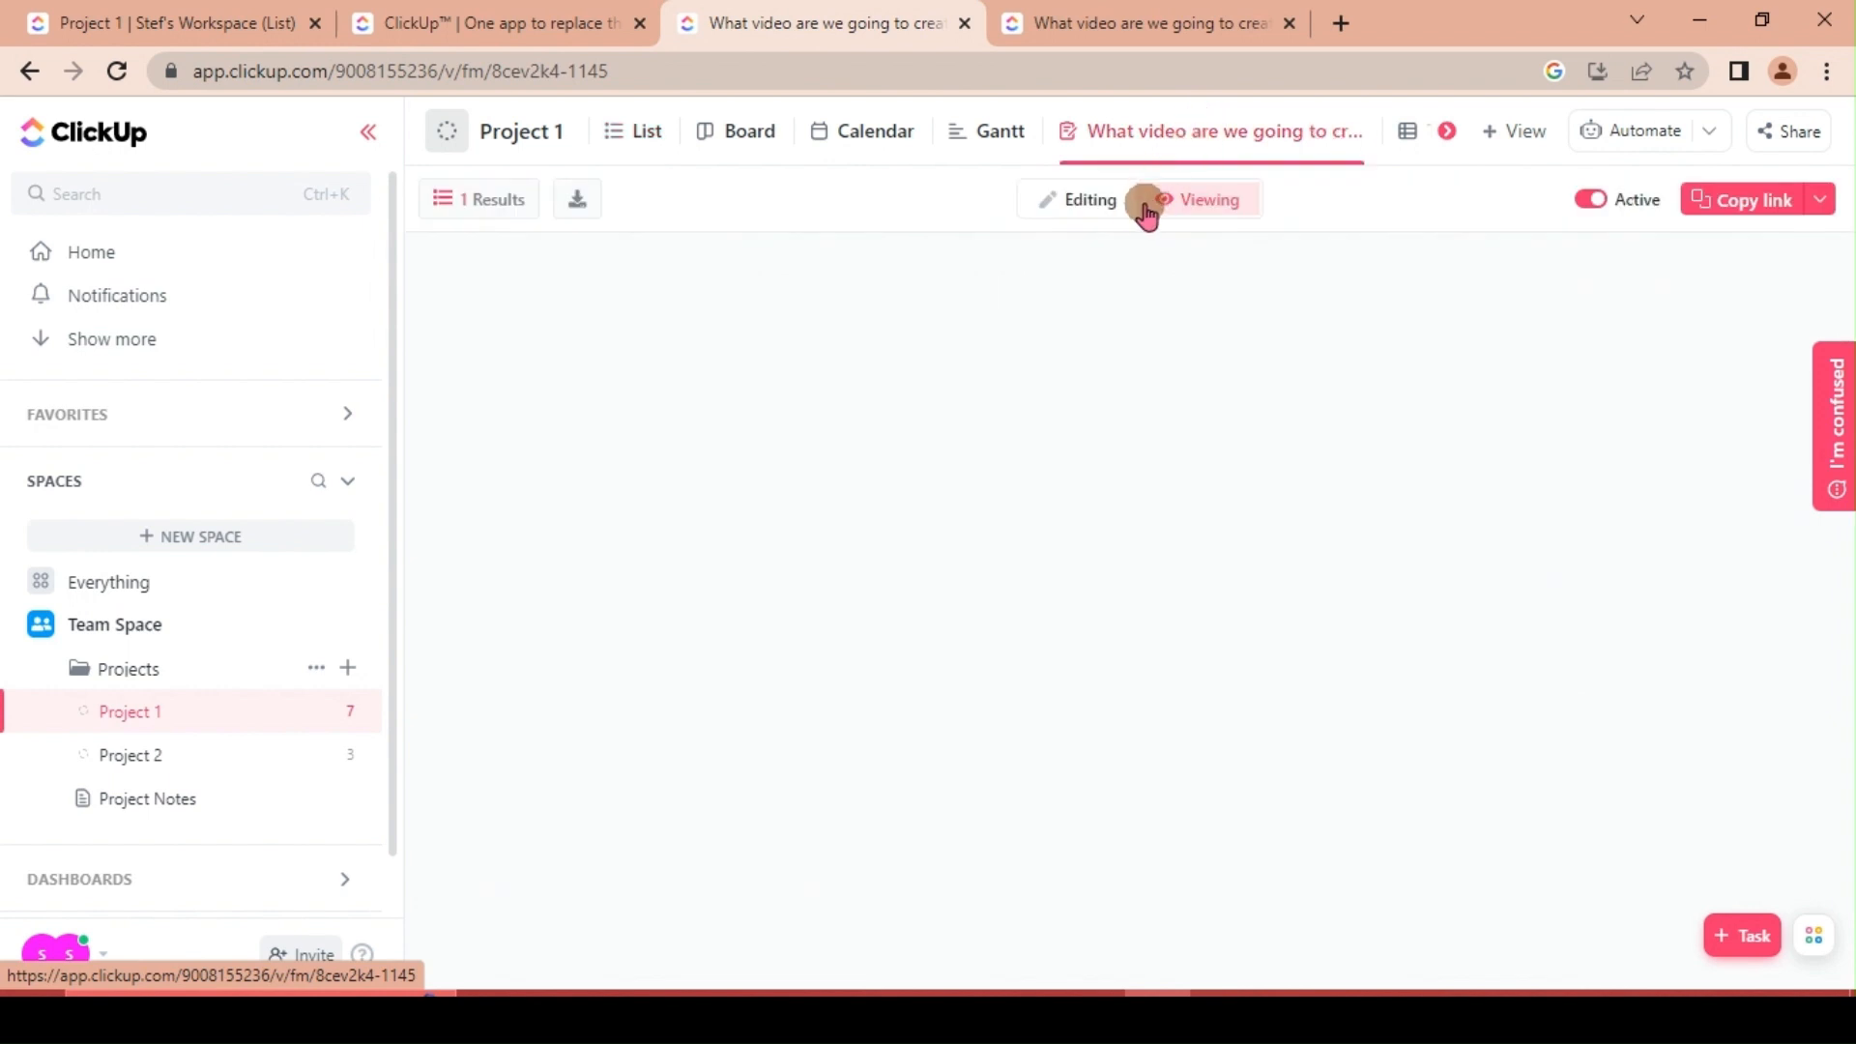
click(1087, 200)
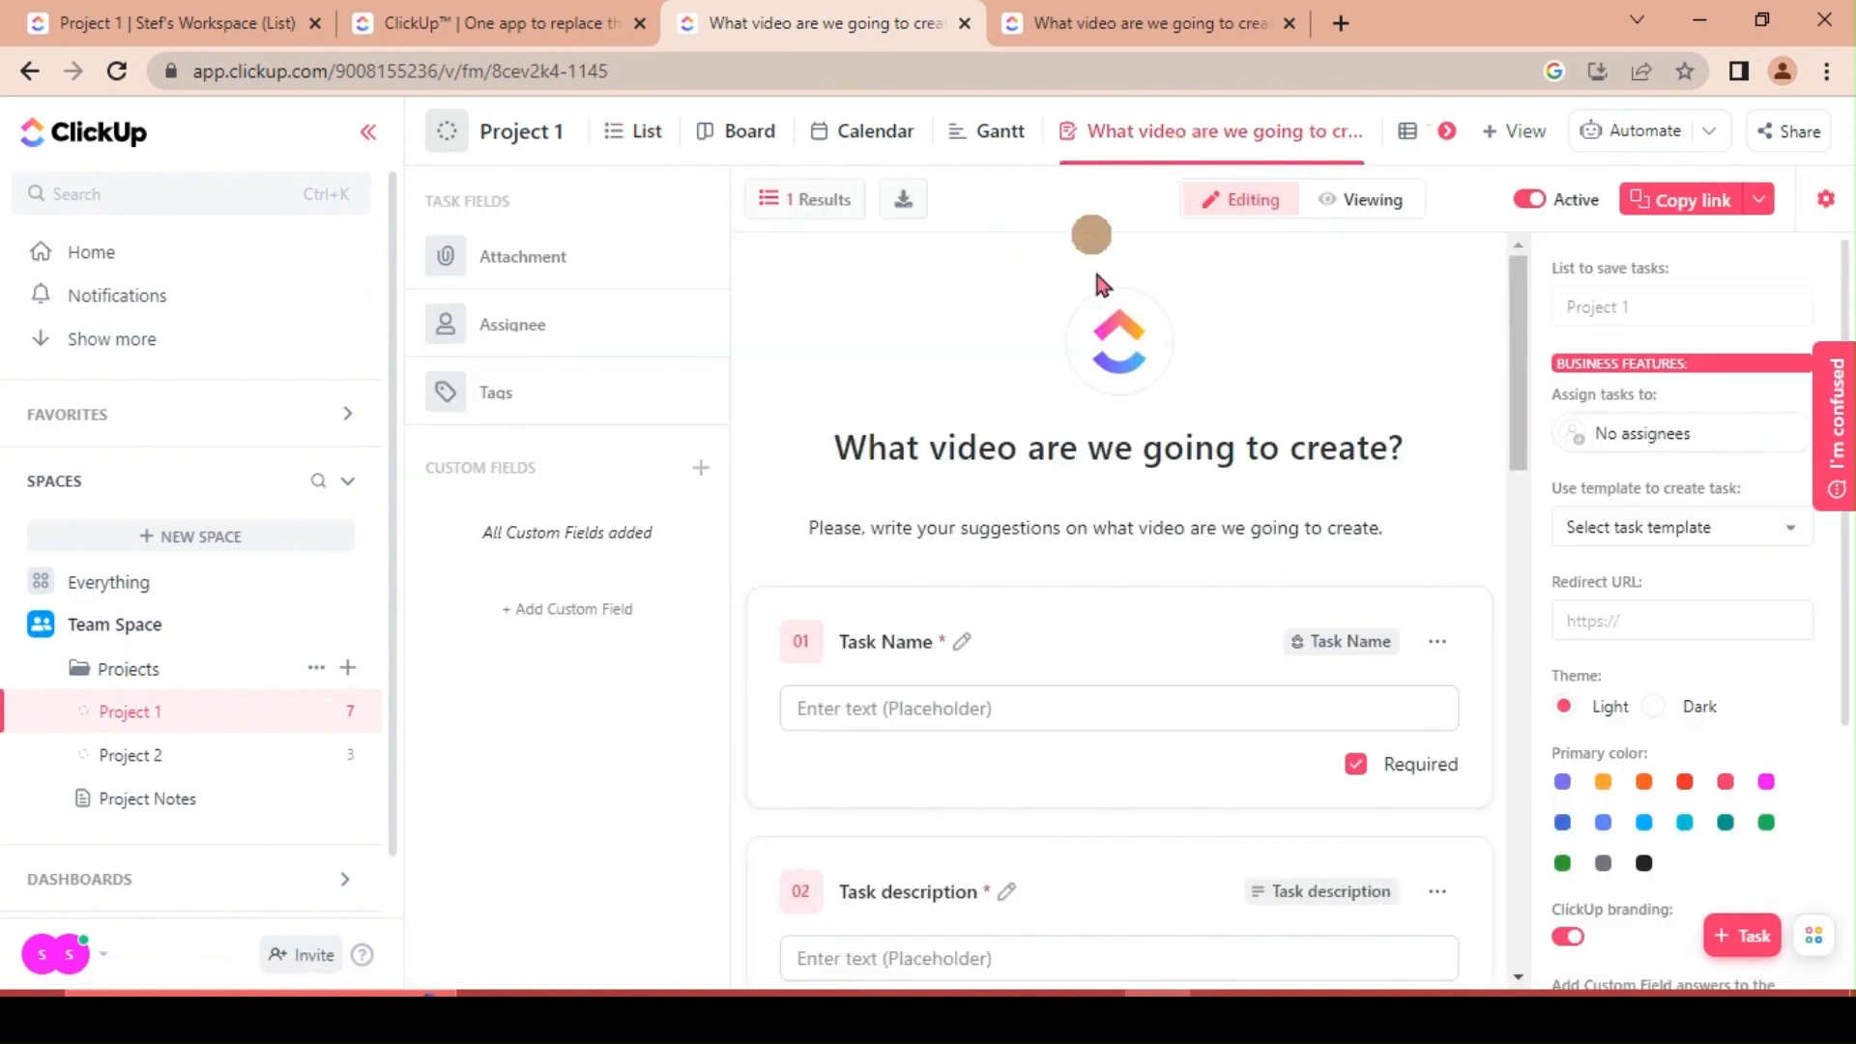
scroll(1092, 585, down, 3)
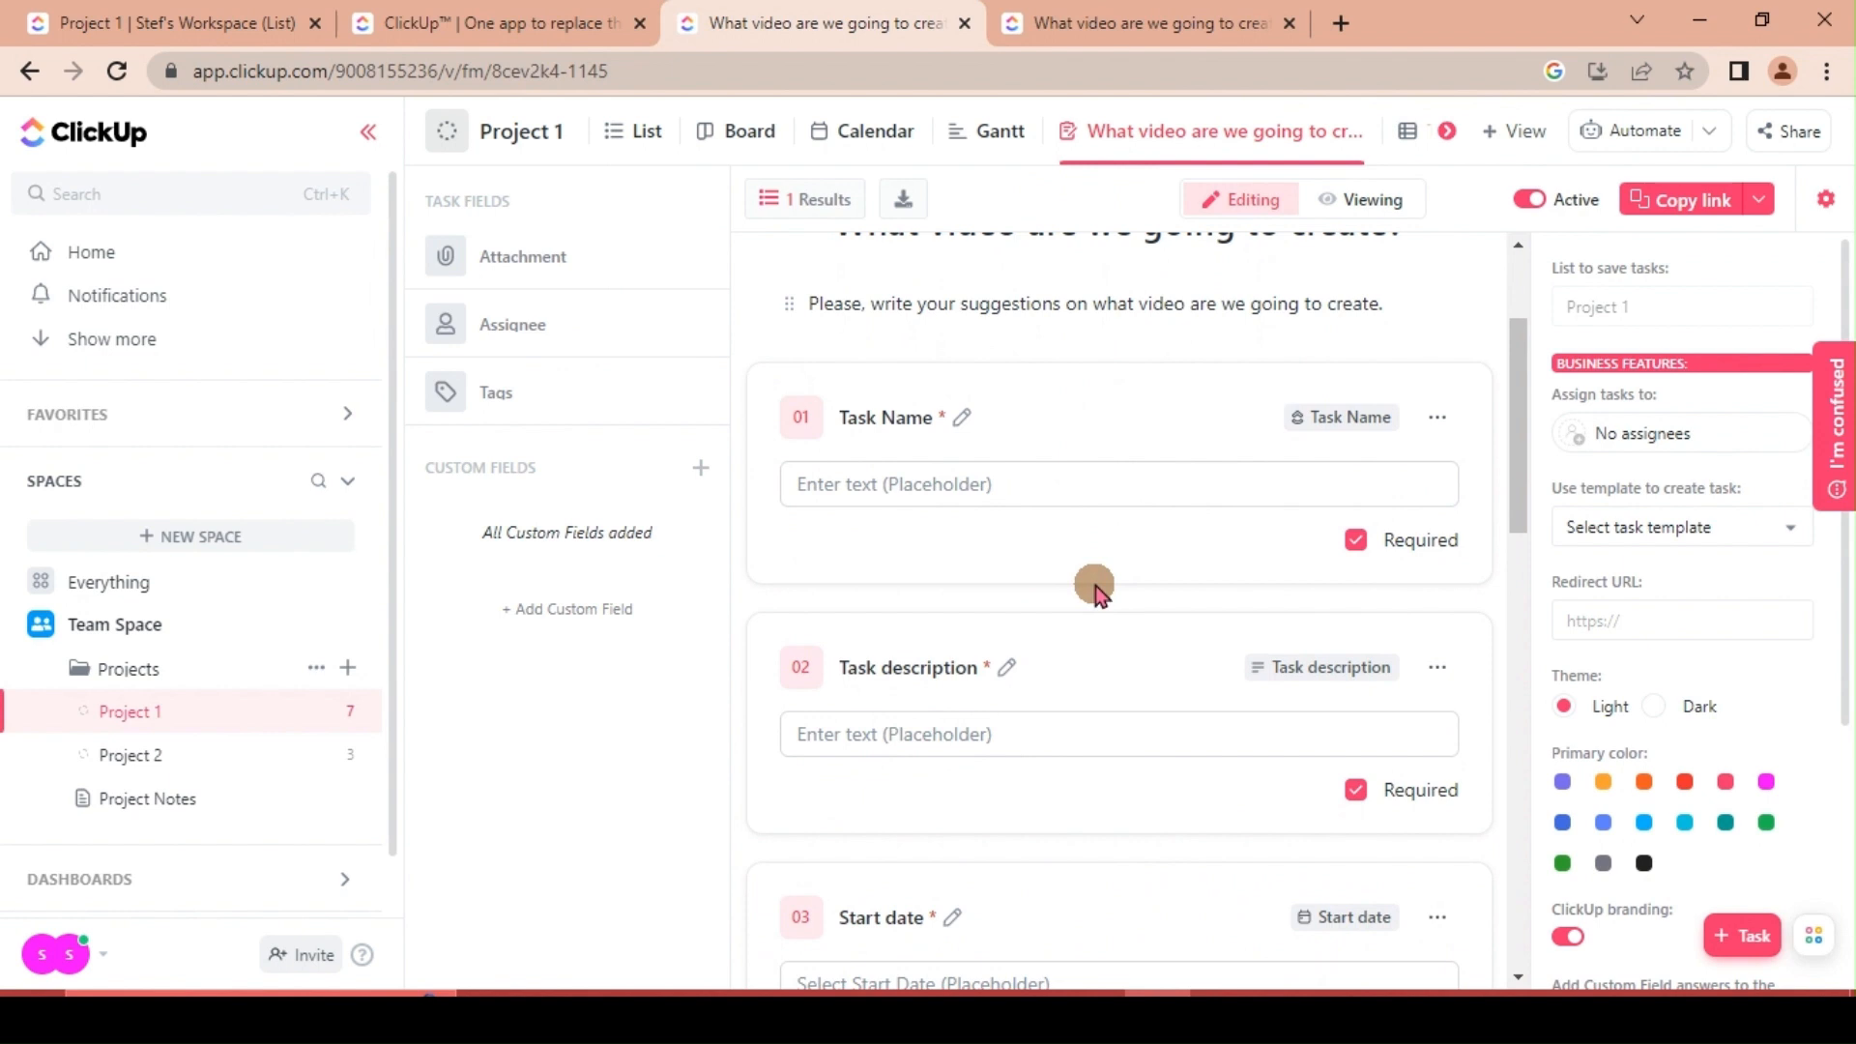
scroll(1122, 387, up, 3)
scroll(1112, 561, down, 6)
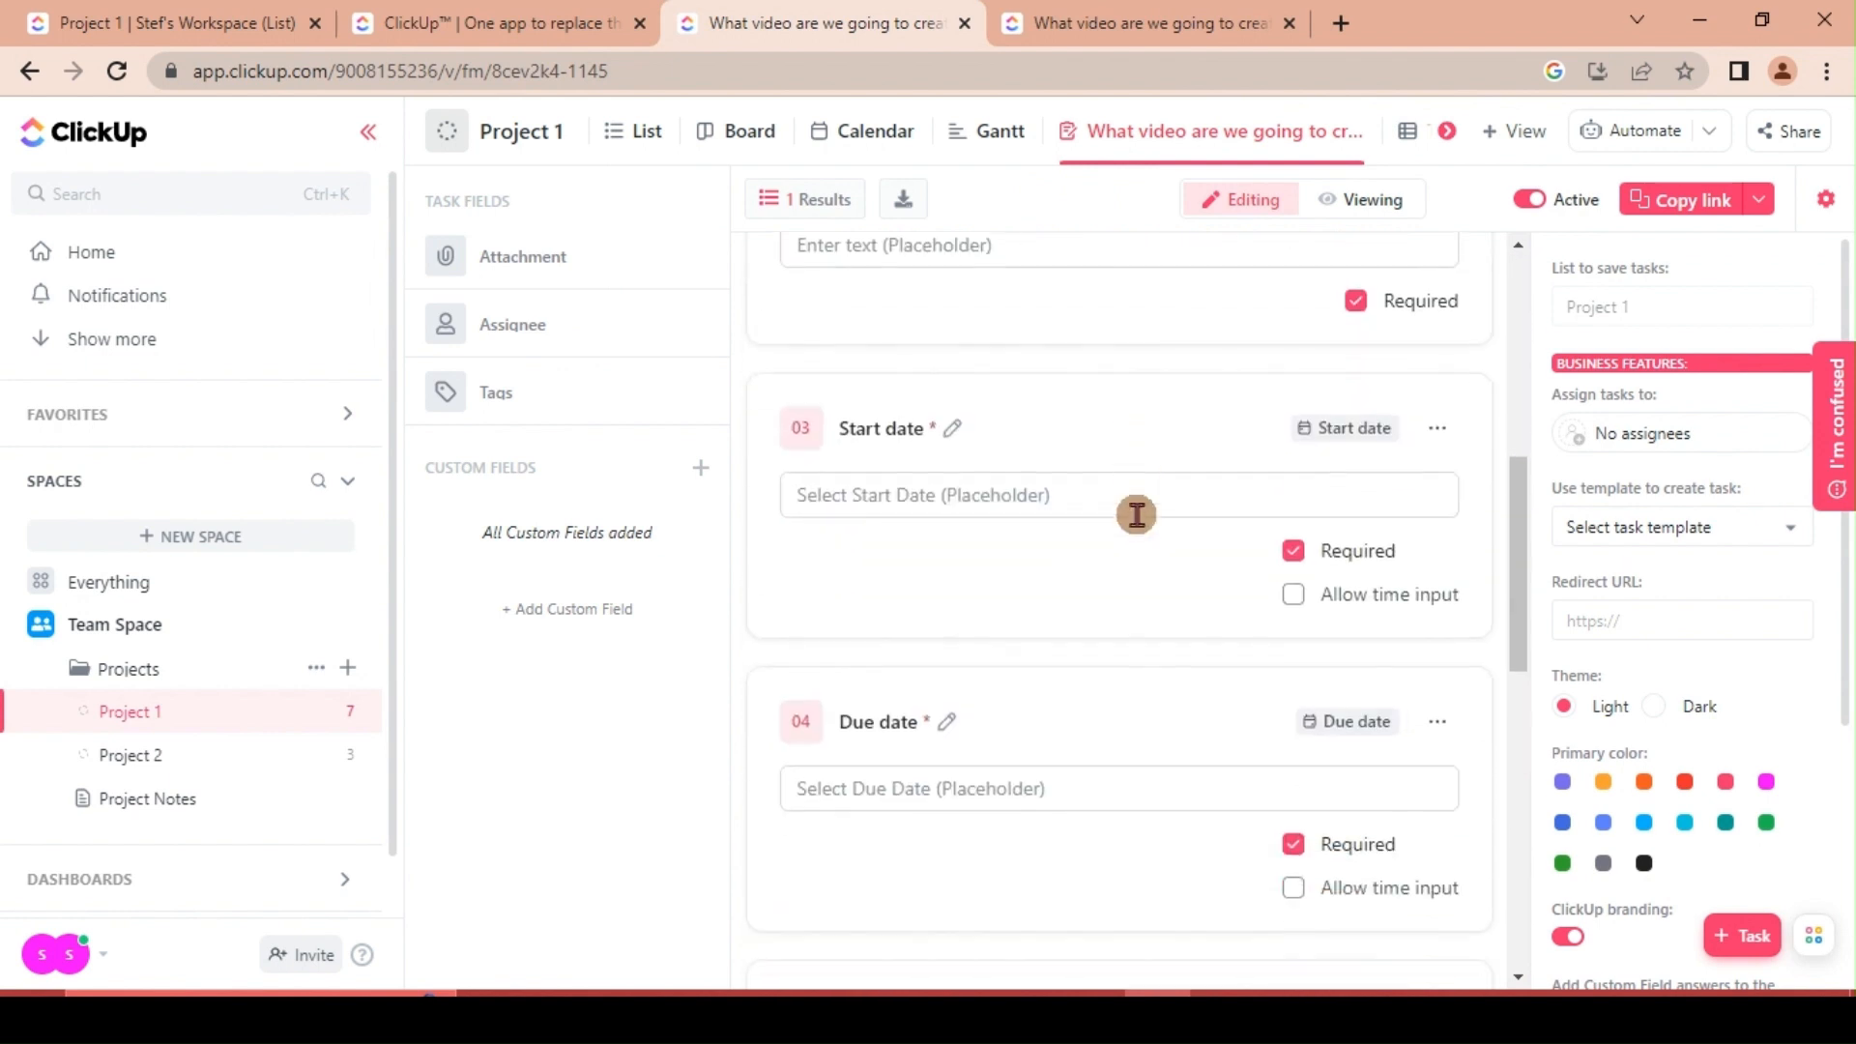
scroll(1137, 515, down, 1)
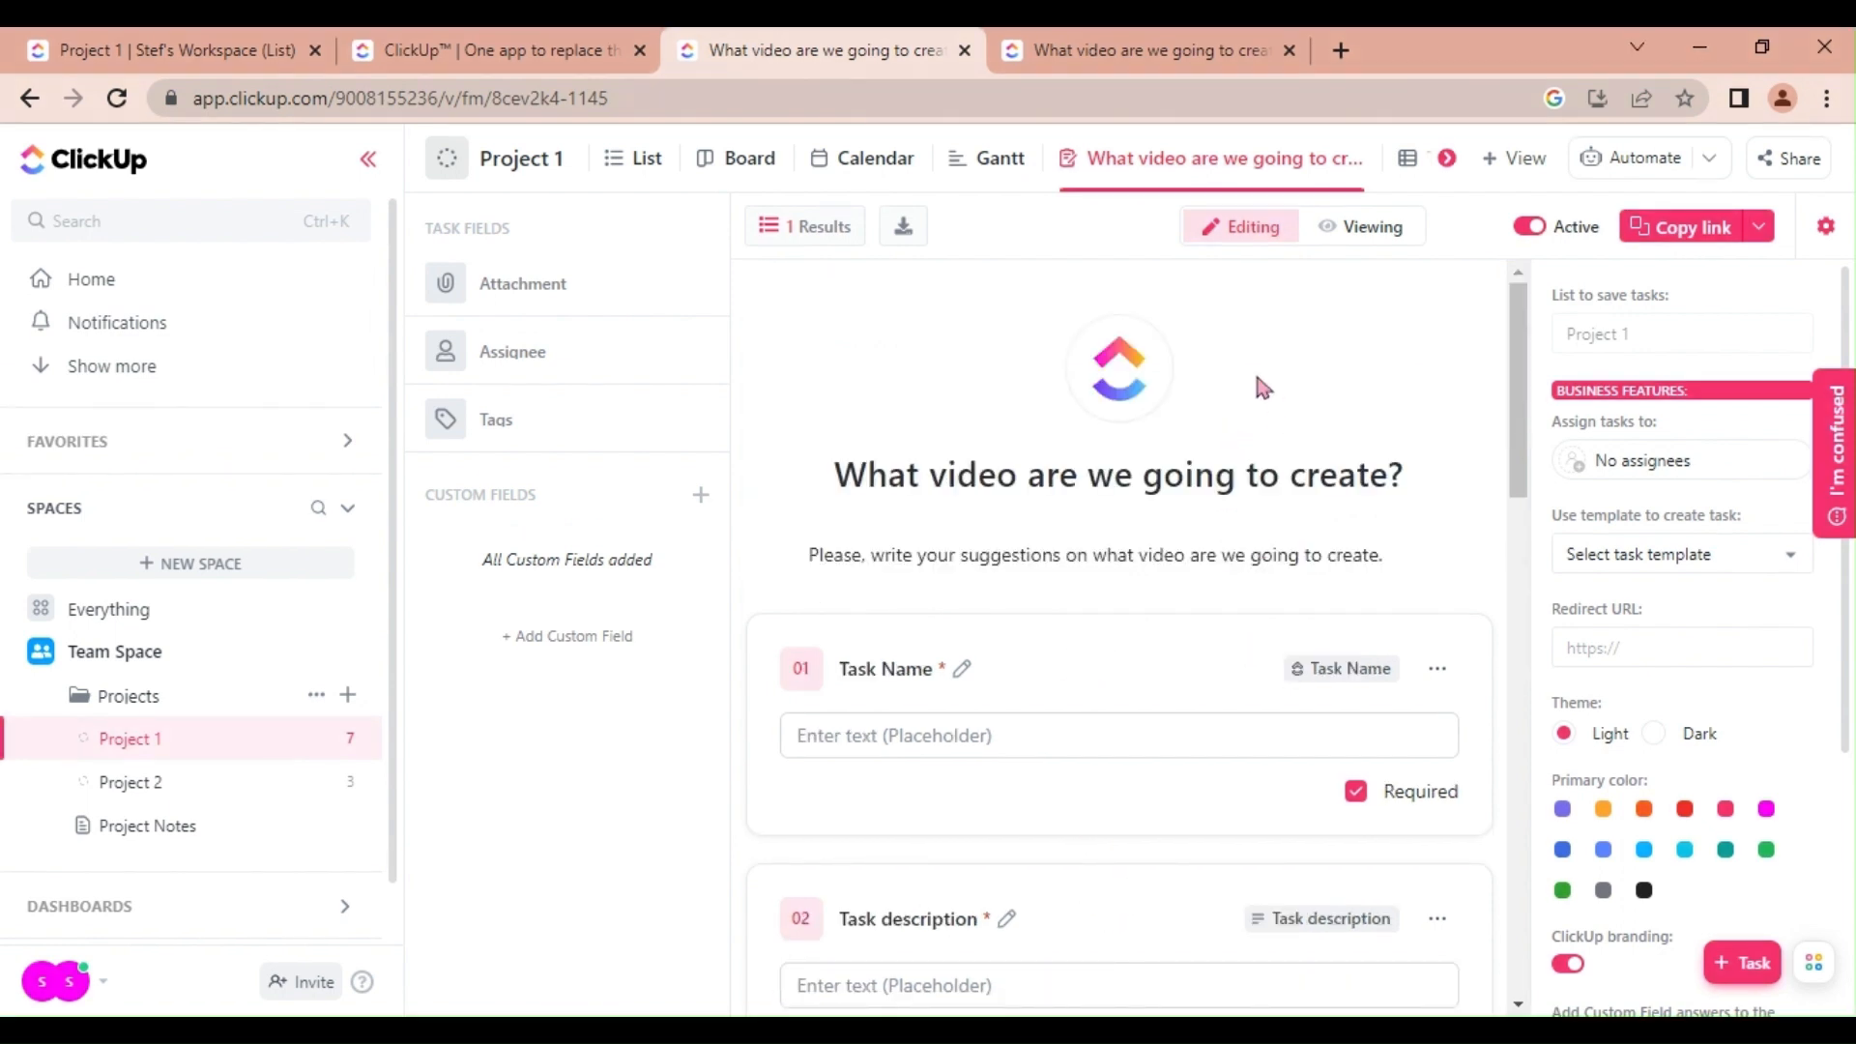
click(1373, 227)
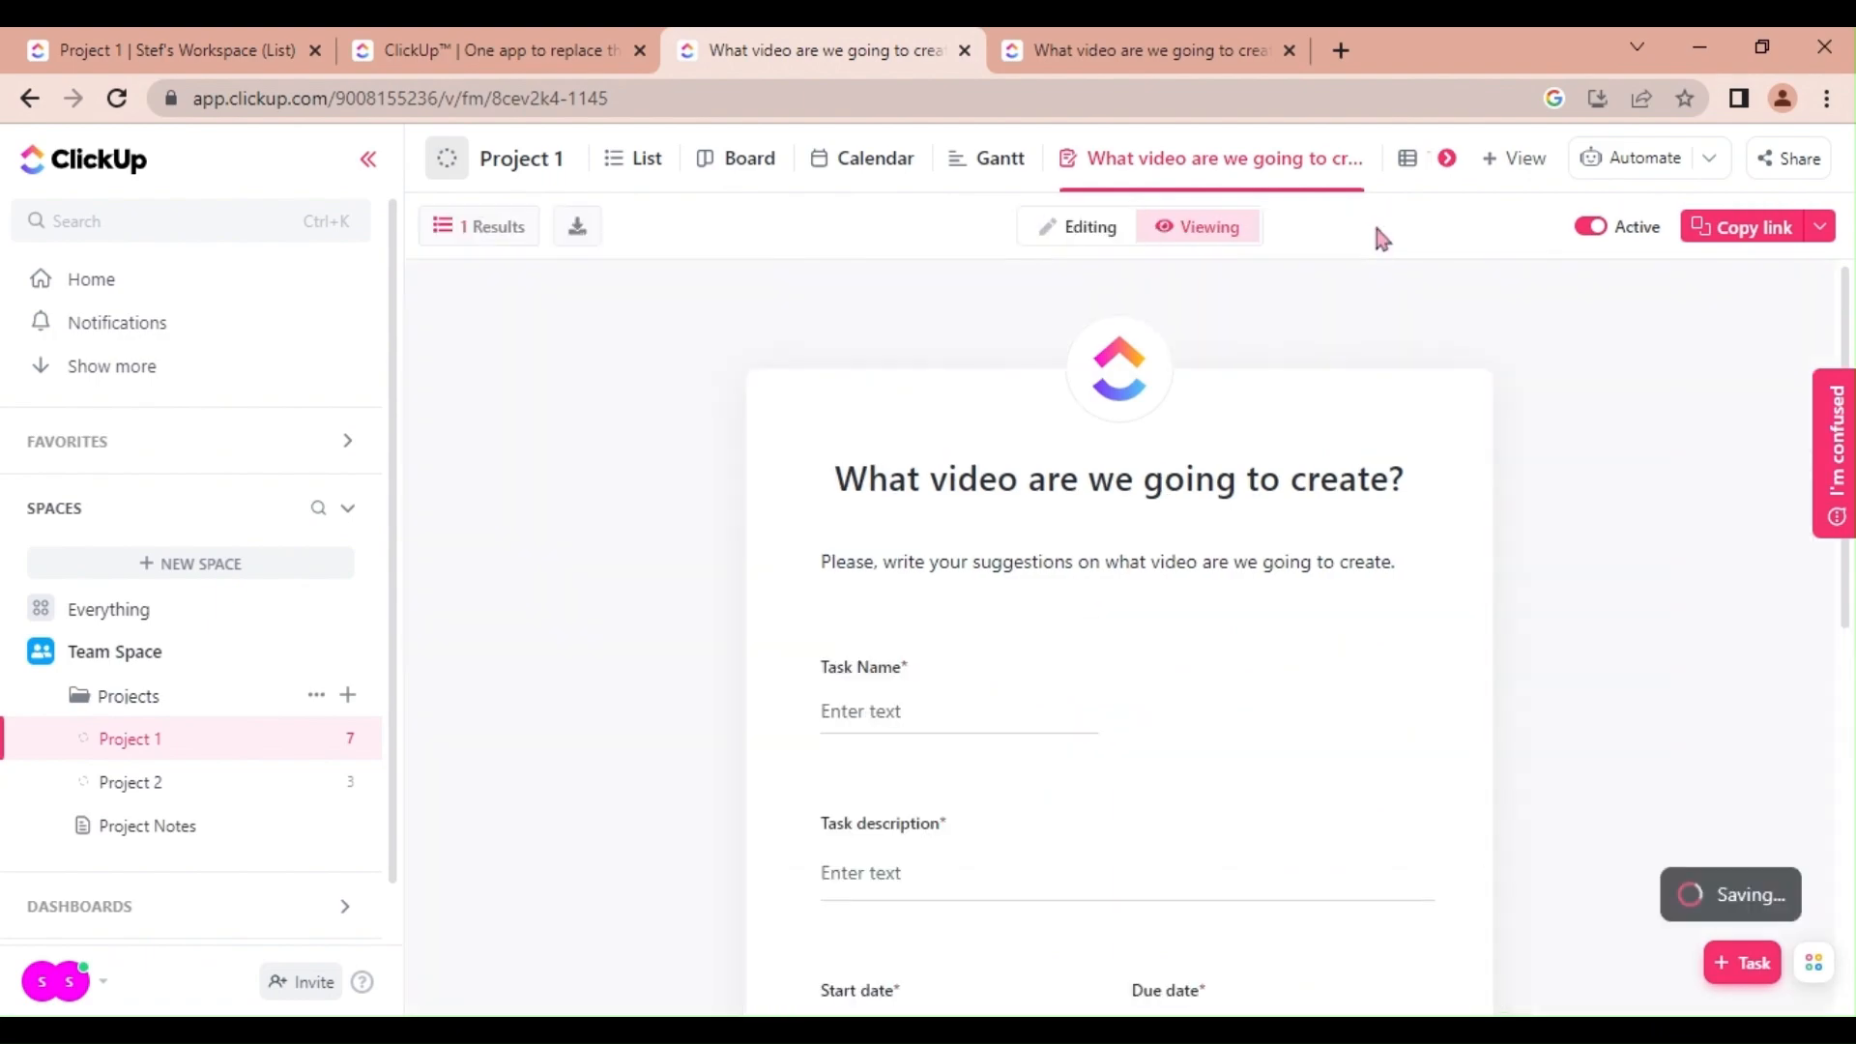